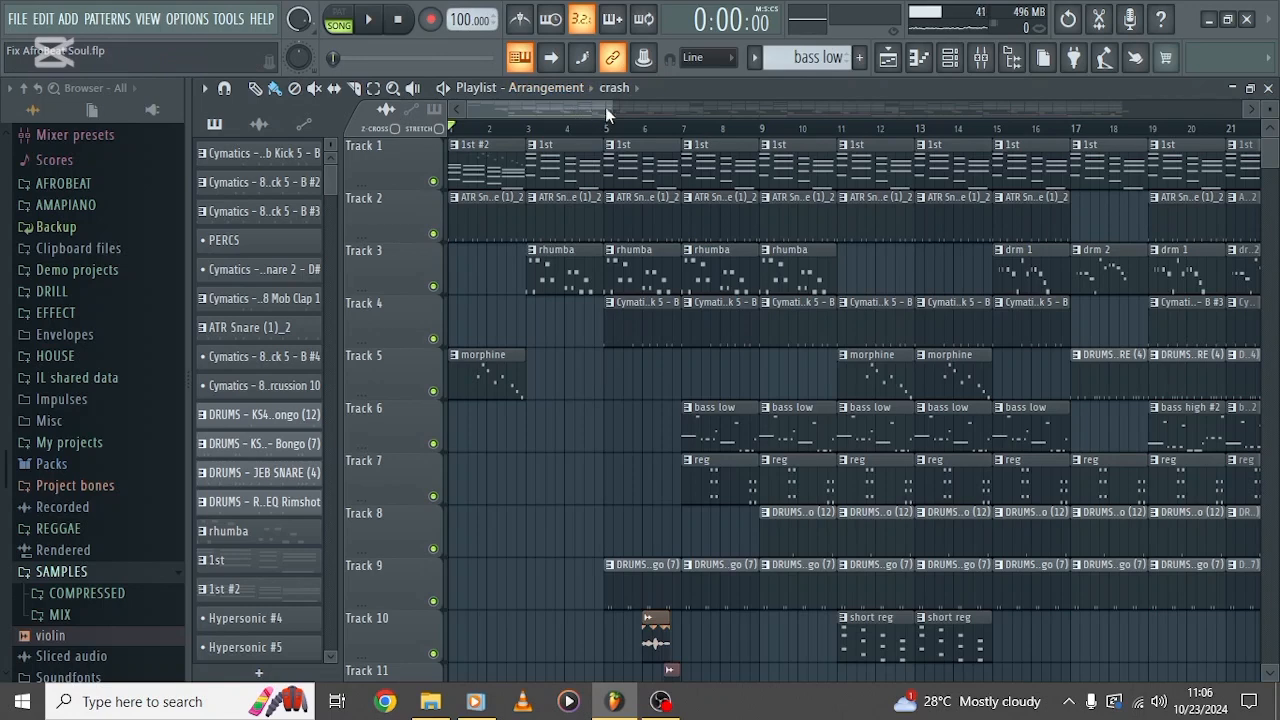
Step: Open the Cymatics 808 Mob Kick 5 - B pattern from Track 4 in the piano roll, audition it, and return to the playlist
{"action": "mouse_move", "coordinate": [612, 109]}
{"action": "left_mouse_down"}
{"action": "mouse_move", "coordinate": [676, 88]}
{"action": "mouse_move", "coordinate": [611, 104]}
{"action": "left_mouse_up"}
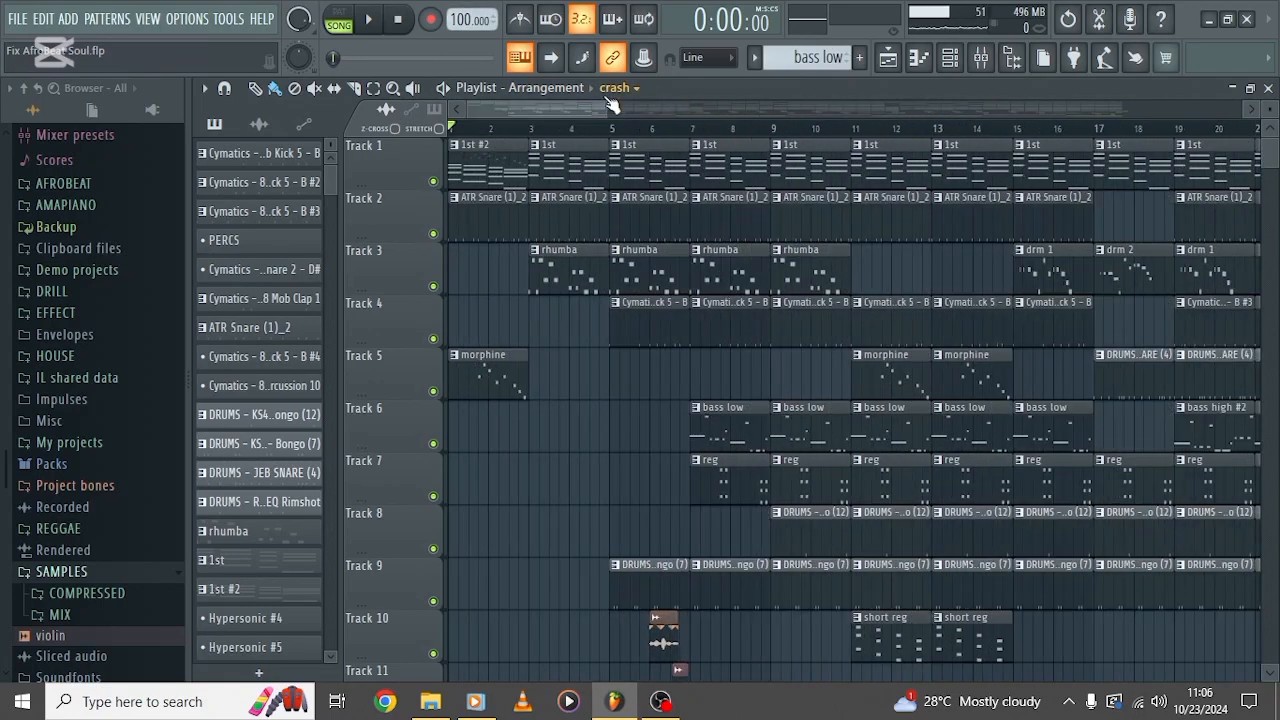
{"action": "scroll", "coordinate": [688, 316], "scroll_direction": "down", "scroll_amount": 1}
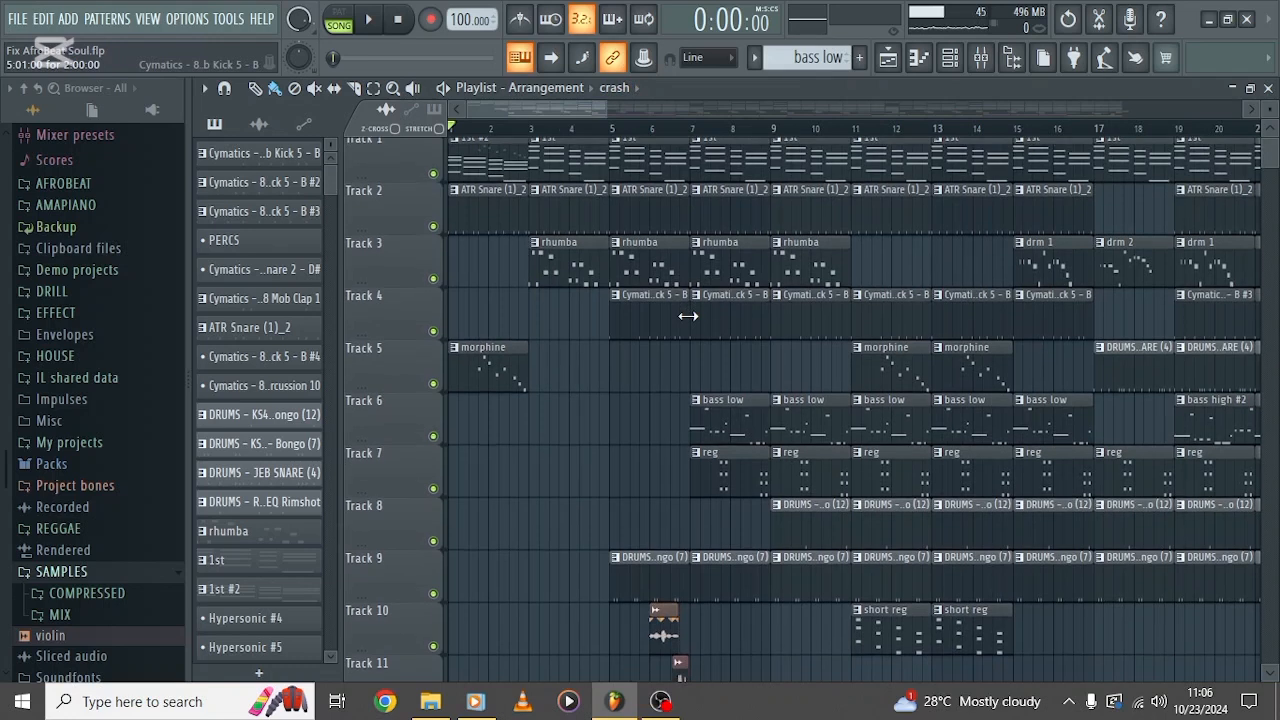
{"action": "scroll", "coordinate": [688, 316], "scroll_direction": "right", "scroll_amount": 2}
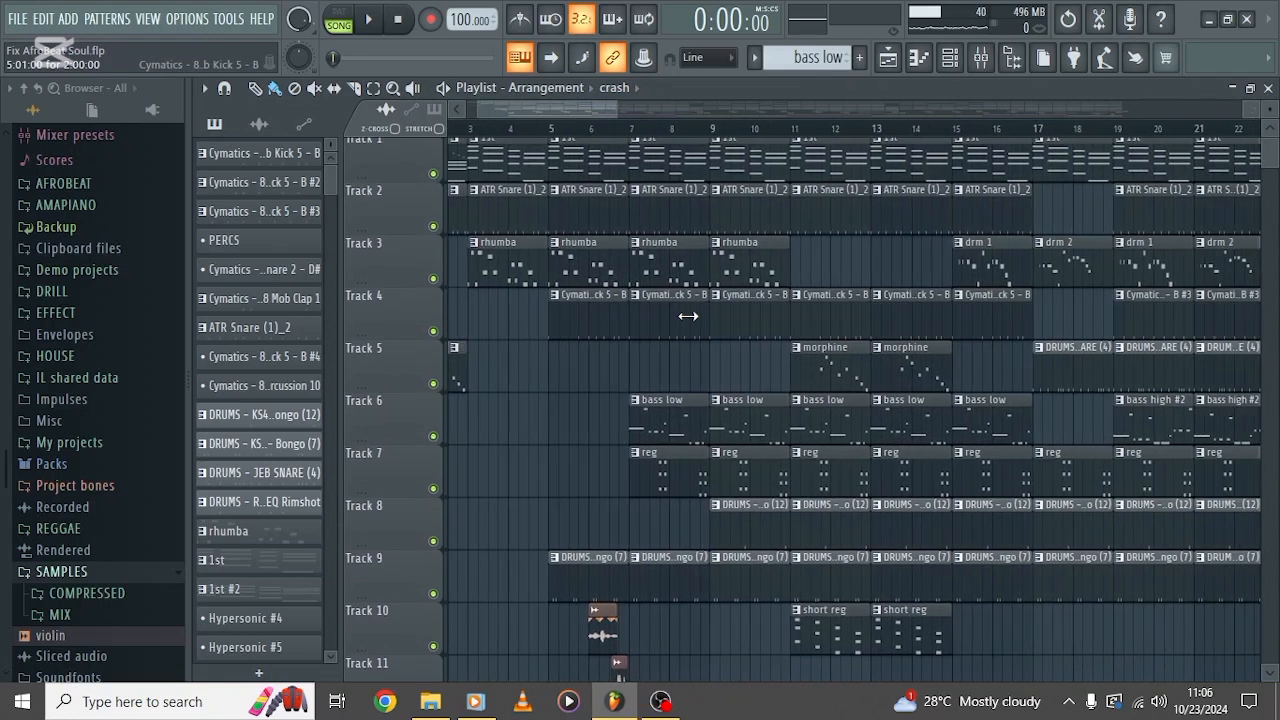
{"action": "double_click", "coordinate": [593, 314]}
{"action": "left_click_drag", "start_coordinate": [588, 115], "coordinate": [415, 132]}
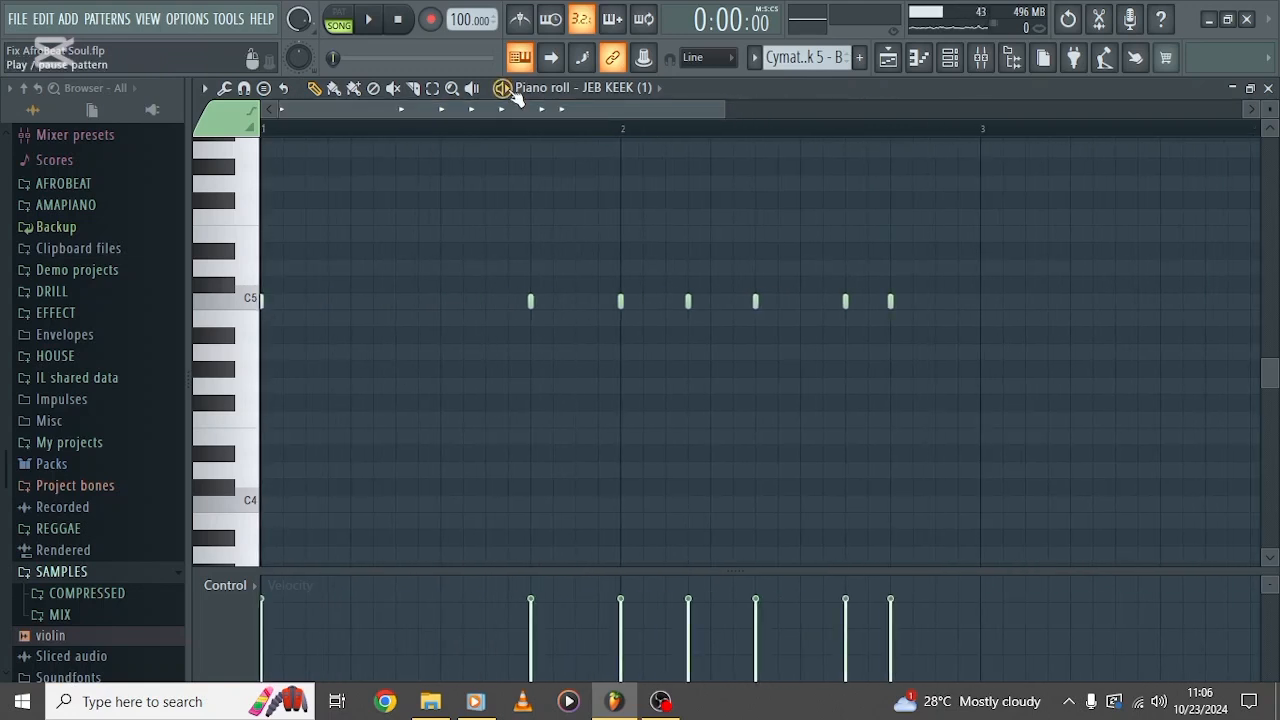
{"action": "left_click", "coordinate": [505, 89]}
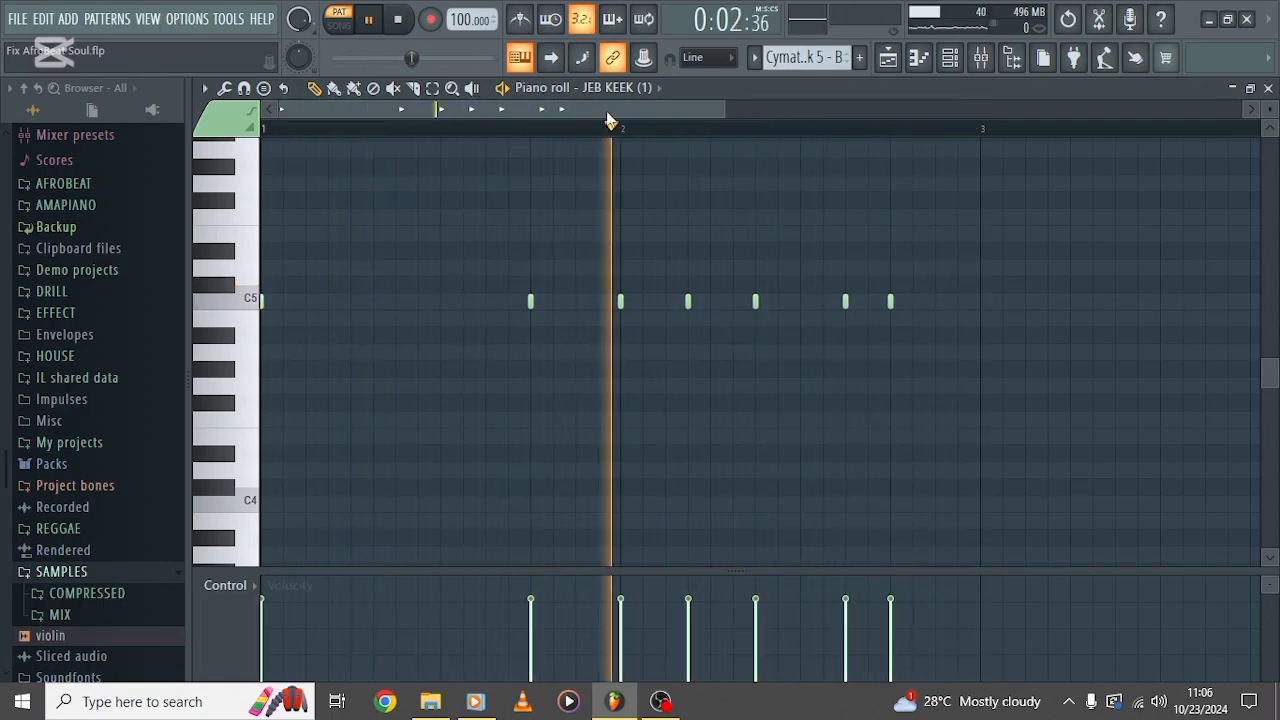
{"action": "key", "text": "space"}
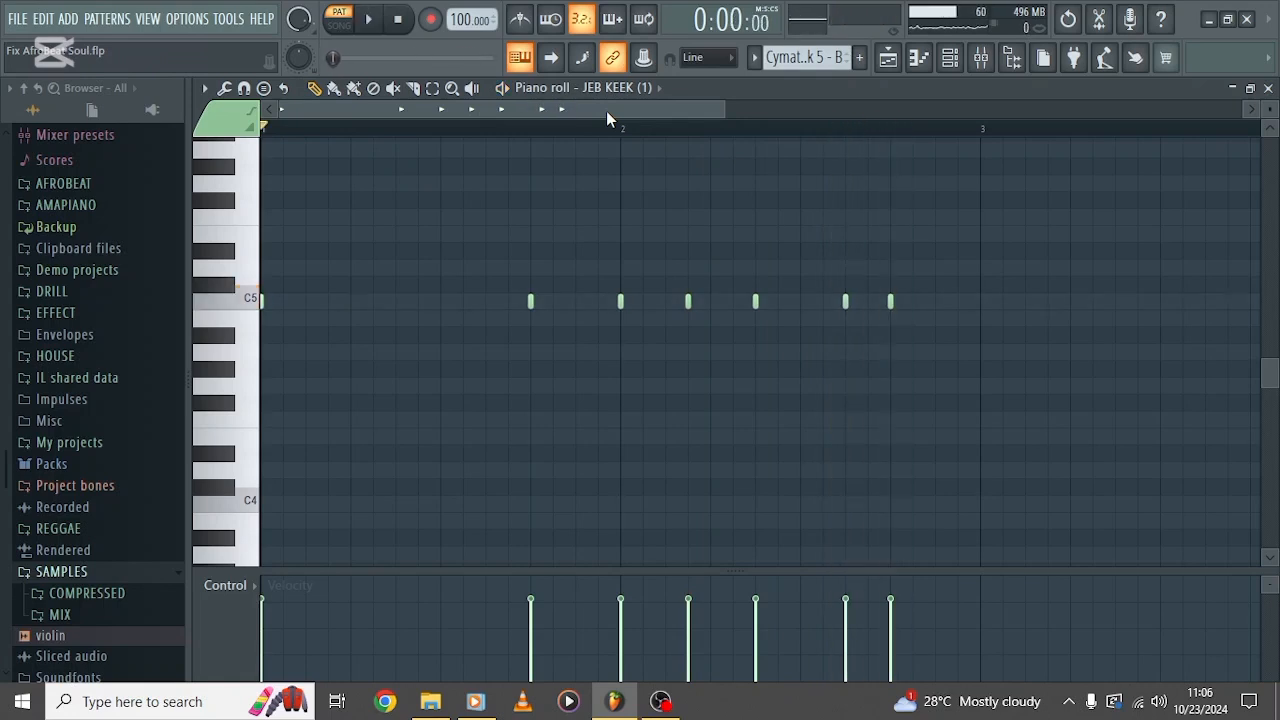
{"action": "left_click", "coordinate": [888, 57]}
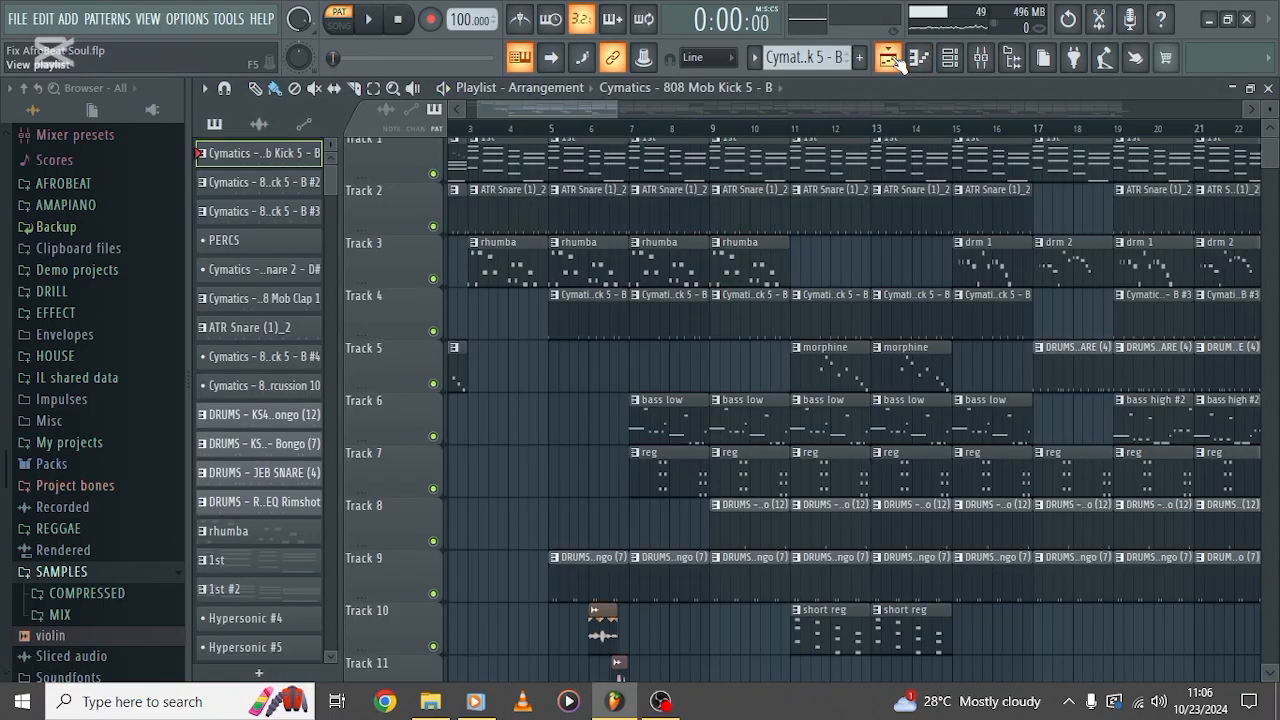
Step: Open the second Cymatics kick pattern (B #2) in the piano roll, play it through, and go back to the playlist
{"action": "double_click", "coordinate": [300, 188]}
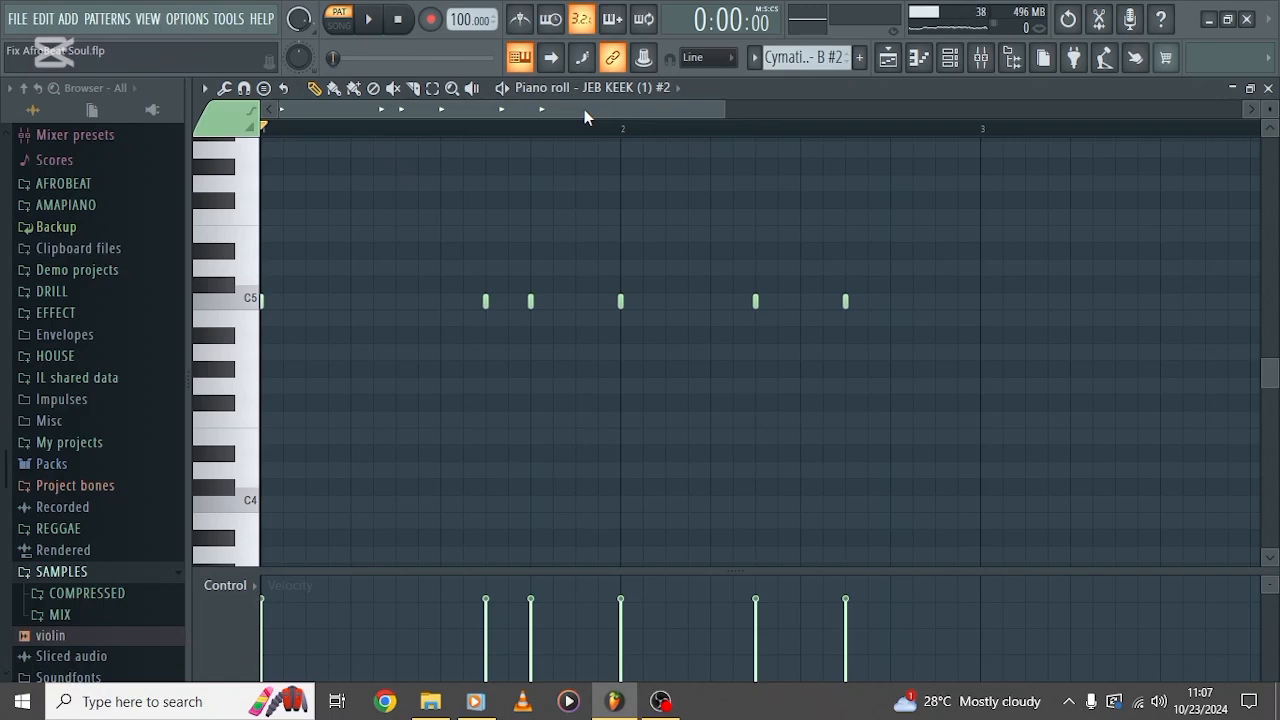
{"action": "key", "text": "space"}
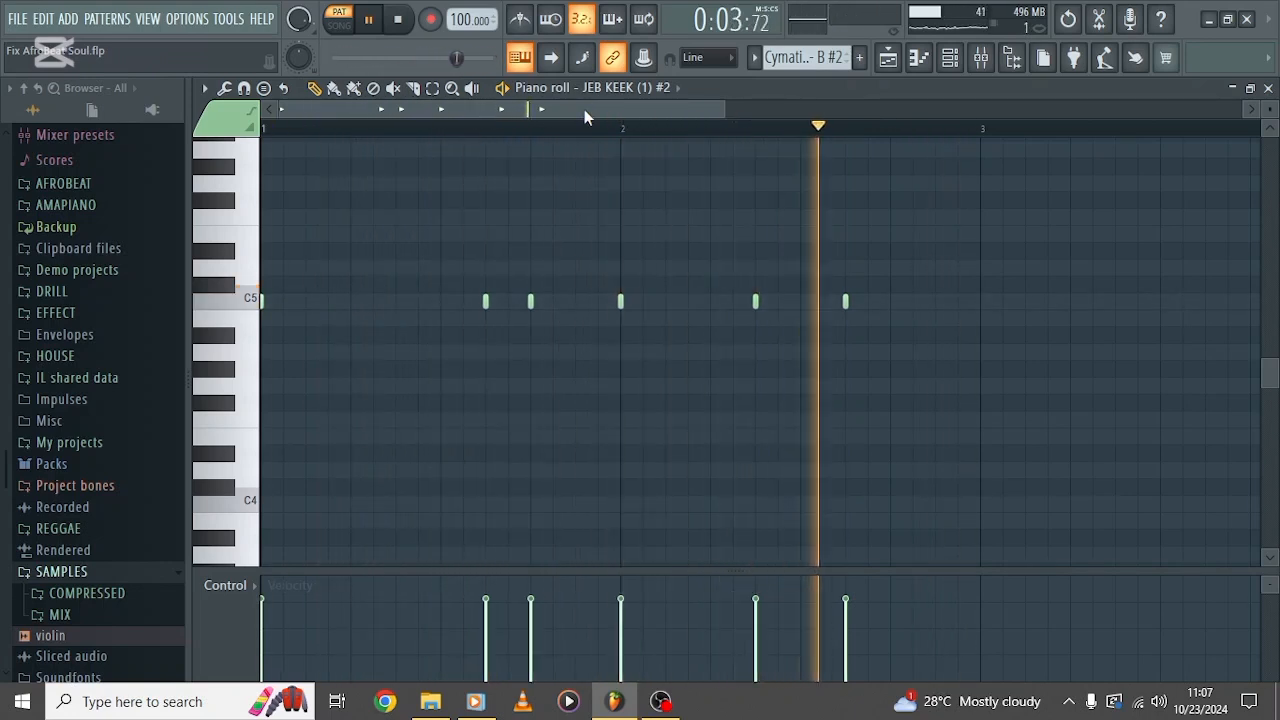
{"action": "key", "text": "space"}
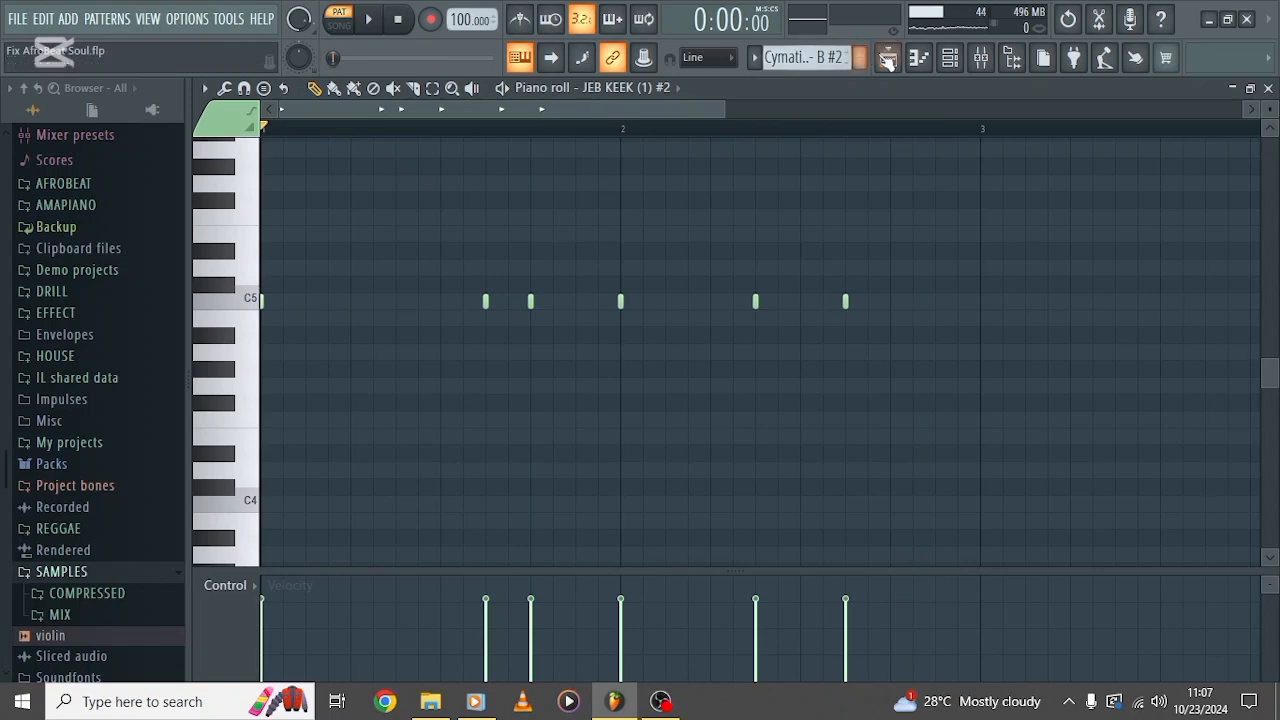
{"action": "left_click", "coordinate": [887, 60]}
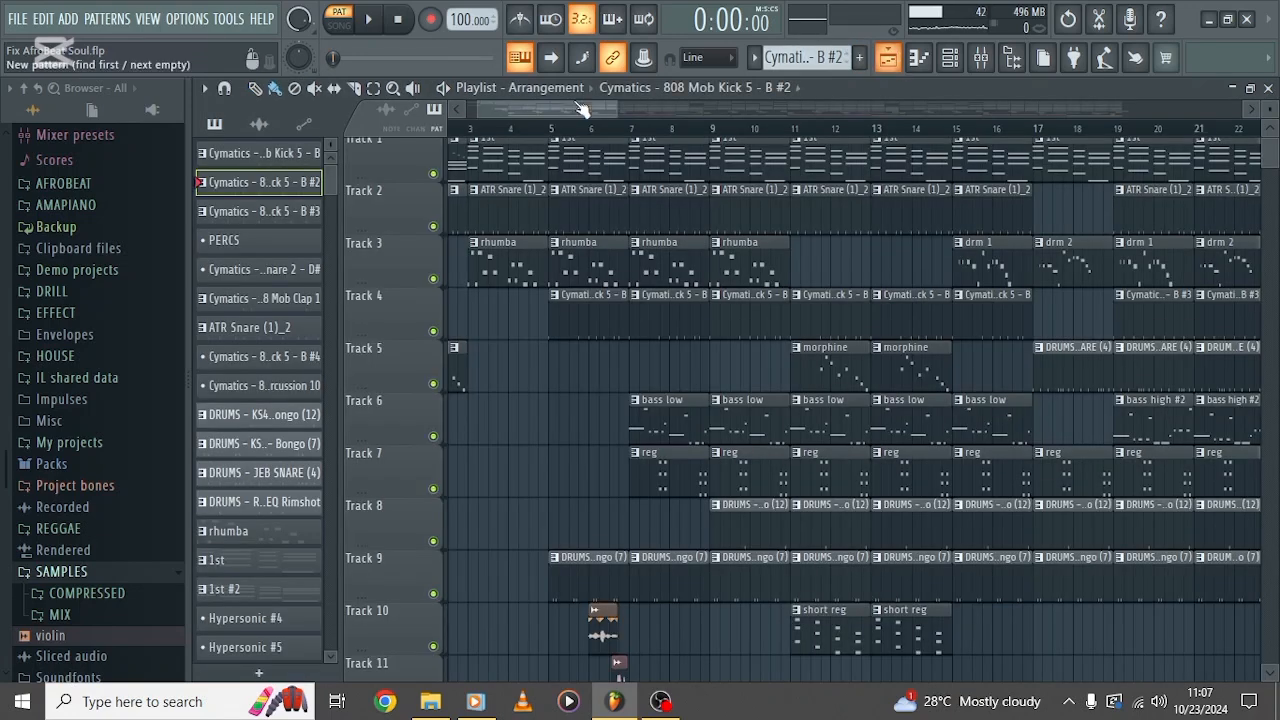
Step: Open the third Cymatics kick pattern (B #3) in the piano roll, listen to it, and return to the playlist
{"action": "double_click", "coordinate": [260, 211]}
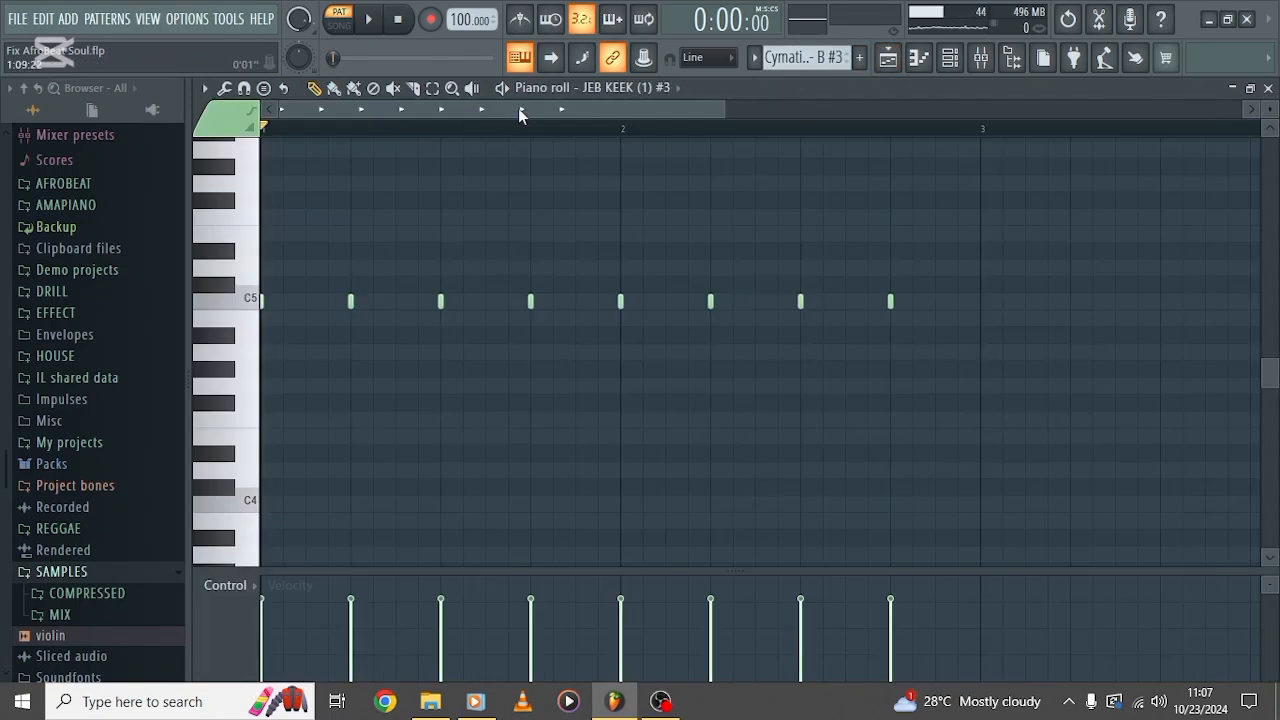
{"action": "left_click", "coordinate": [503, 87]}
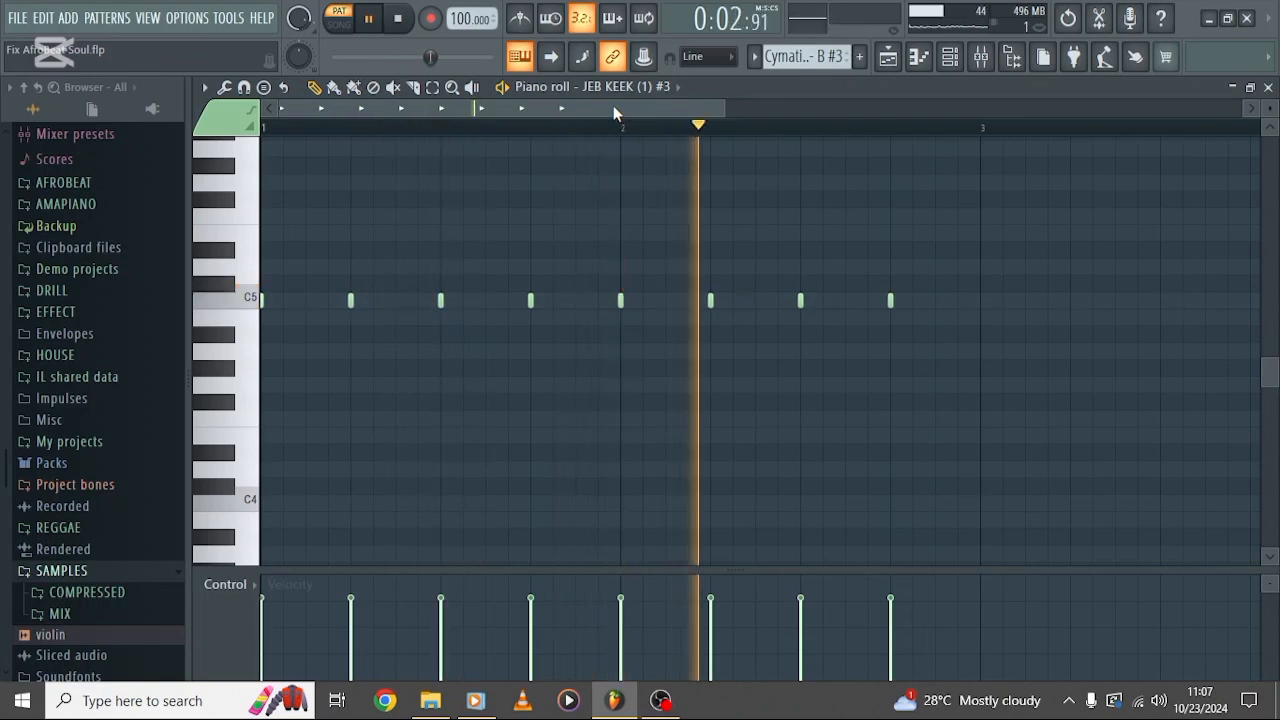
{"action": "key", "text": "space"}
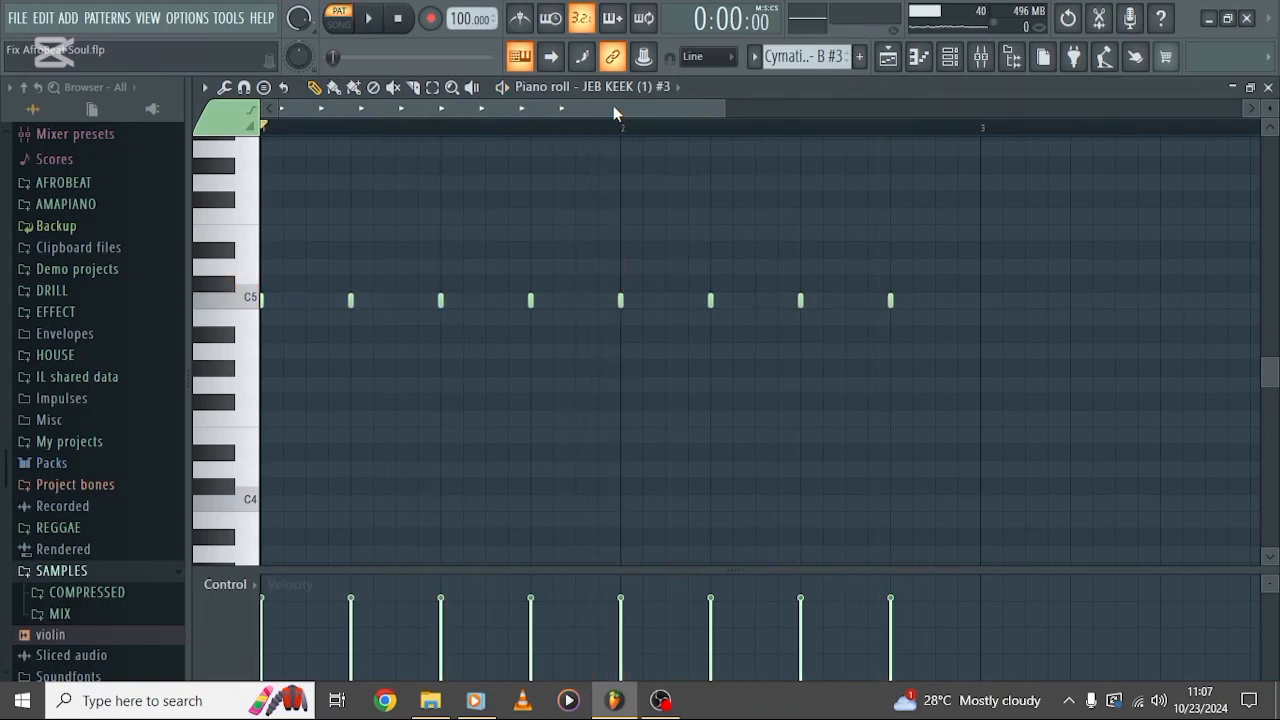
{"action": "left_click", "coordinate": [888, 58]}
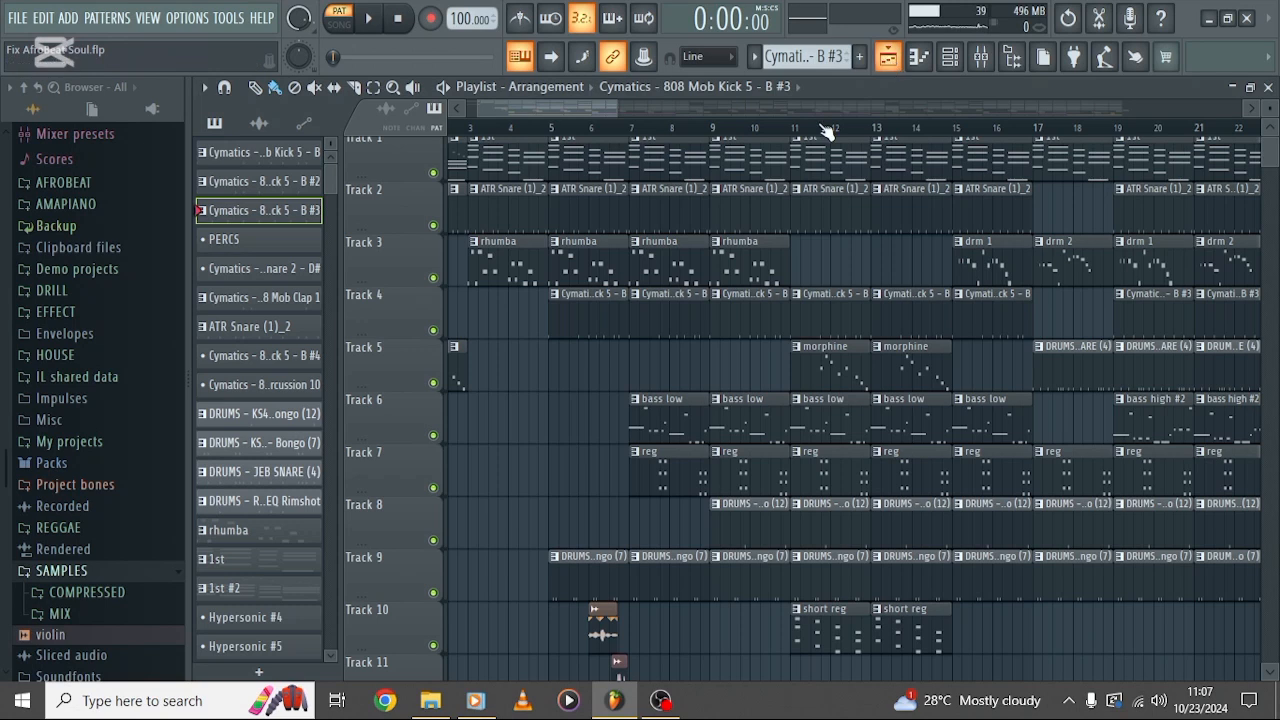
Step: Open the ATR Snare (1)_2 clip on Track 2 in the piano roll, audition it, and return to the playlist
{"action": "double_click", "coordinate": [497, 213]}
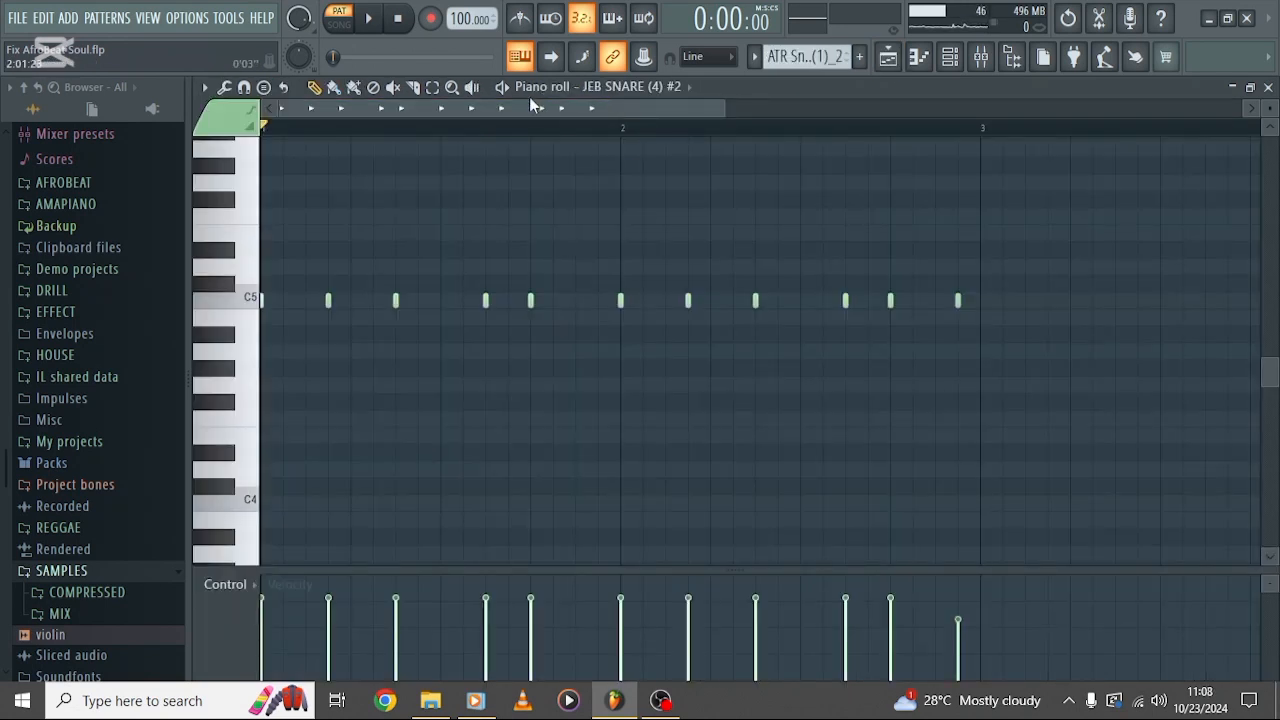
{"action": "left_click", "coordinate": [504, 89]}
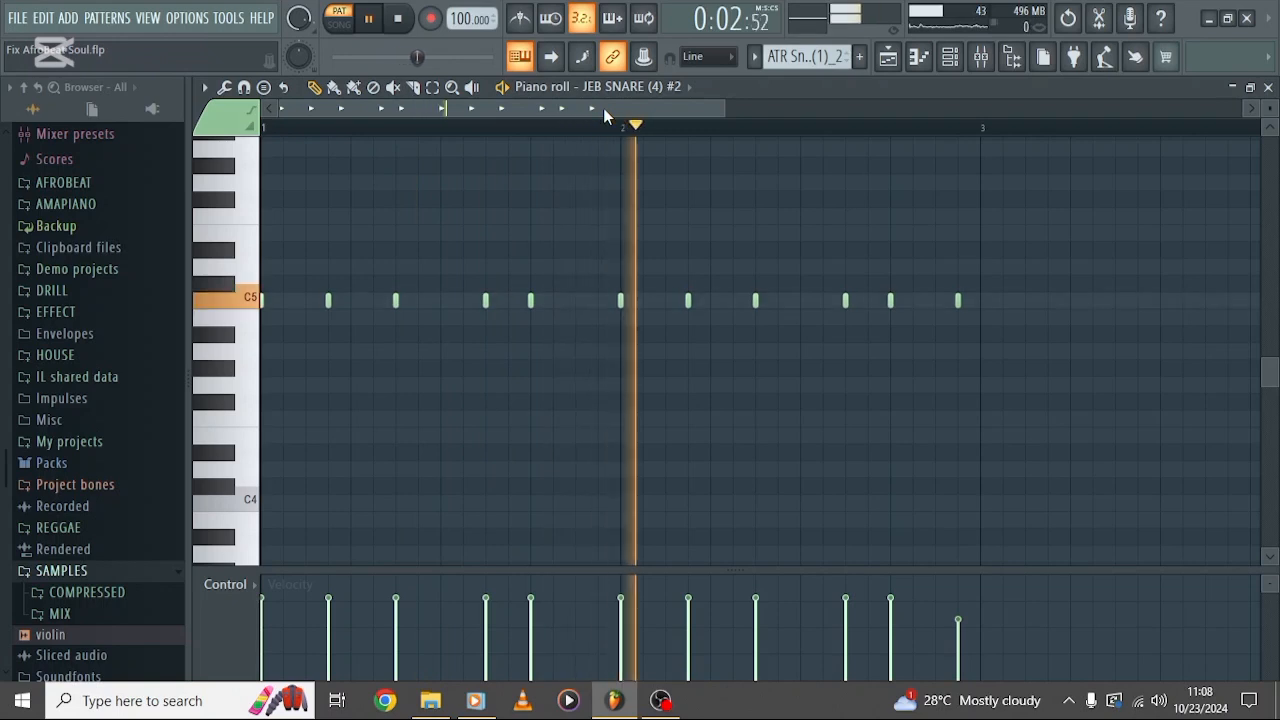
{"action": "key", "text": "space"}
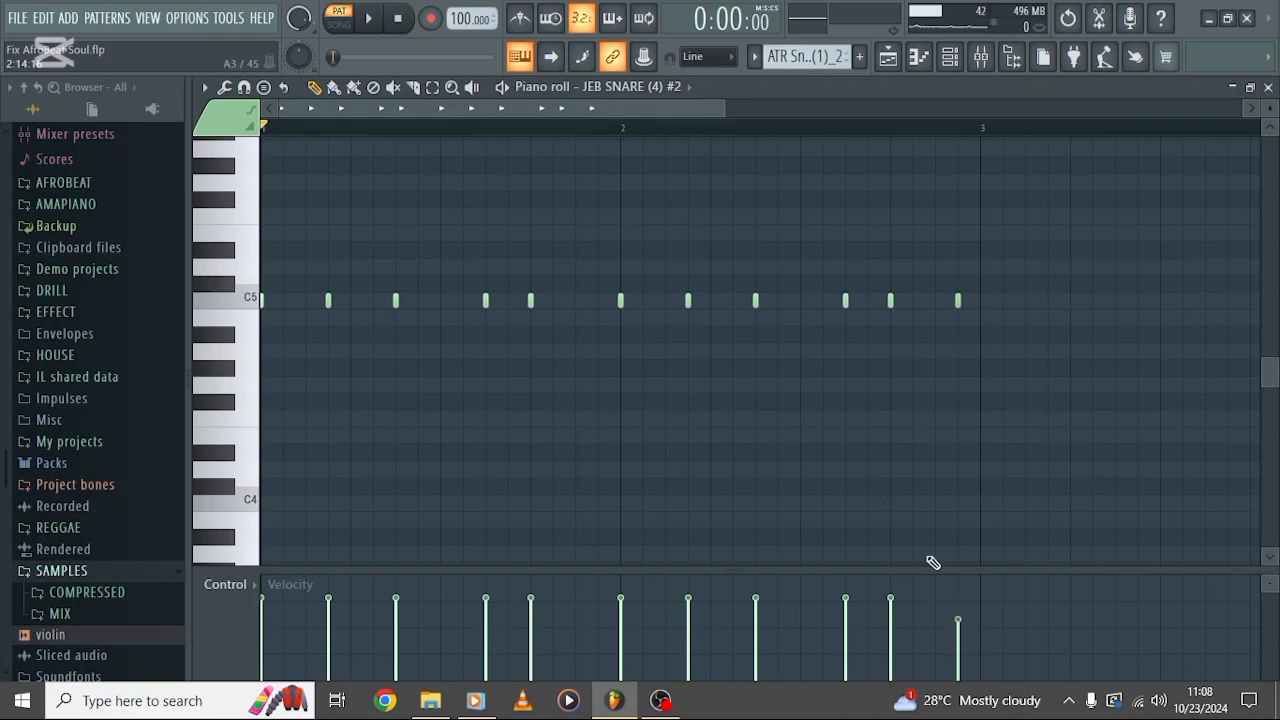
{"action": "left_click", "coordinate": [890, 62]}
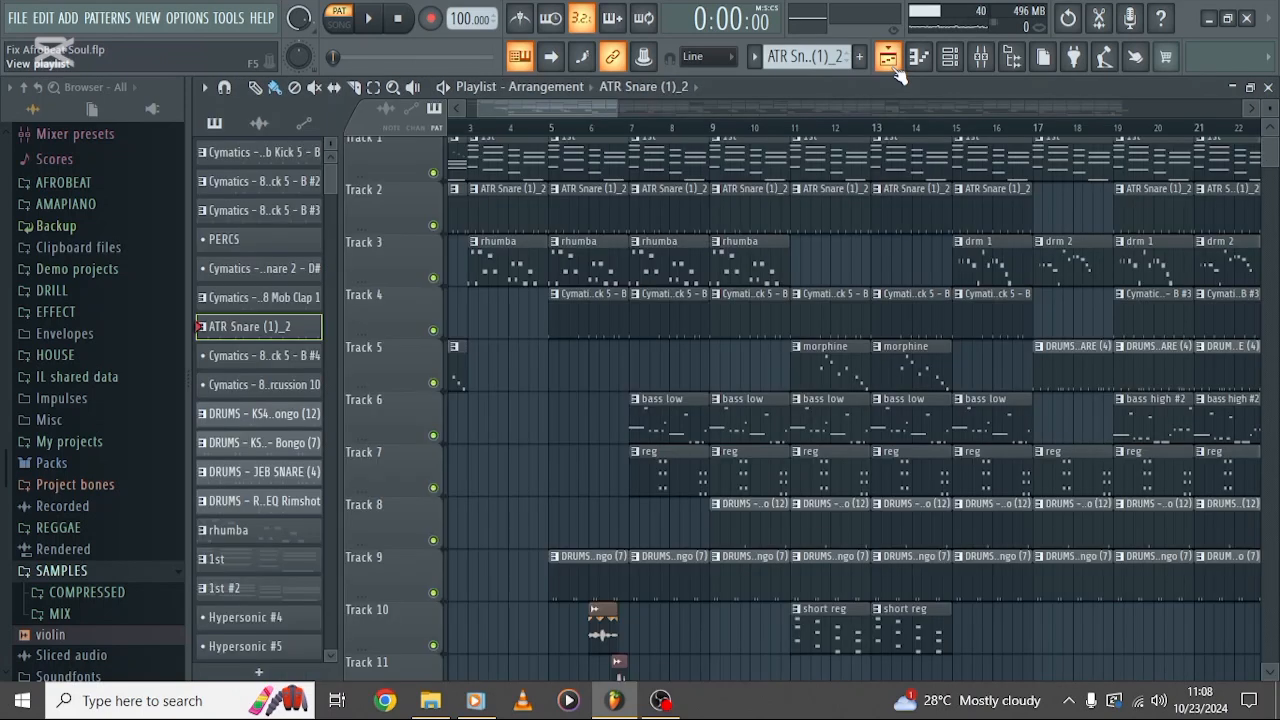
Step: Open the KS4 - Bongo (7) clip on Track 9 in the piano roll, play it, and return to the playlist
{"action": "scroll", "coordinate": [660, 353], "scroll_direction": "down", "scroll_amount": 1}
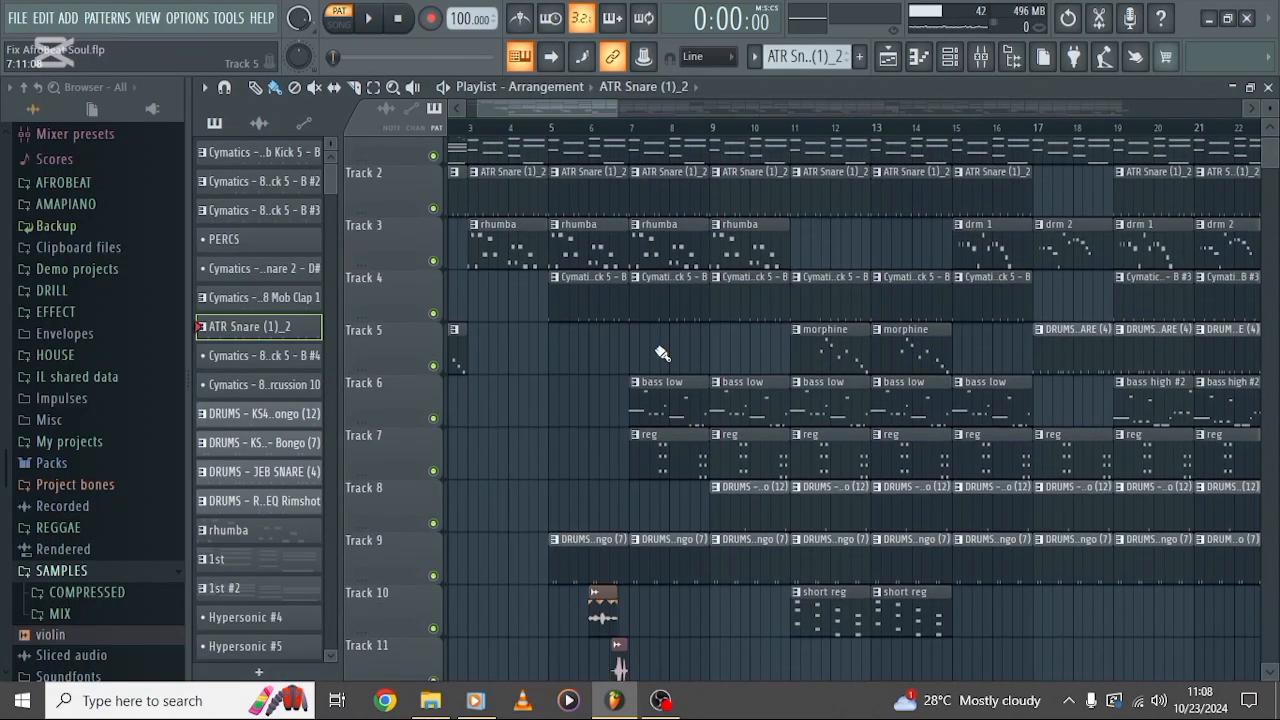
{"action": "scroll", "coordinate": [660, 353], "scroll_direction": "down", "scroll_amount": 3}
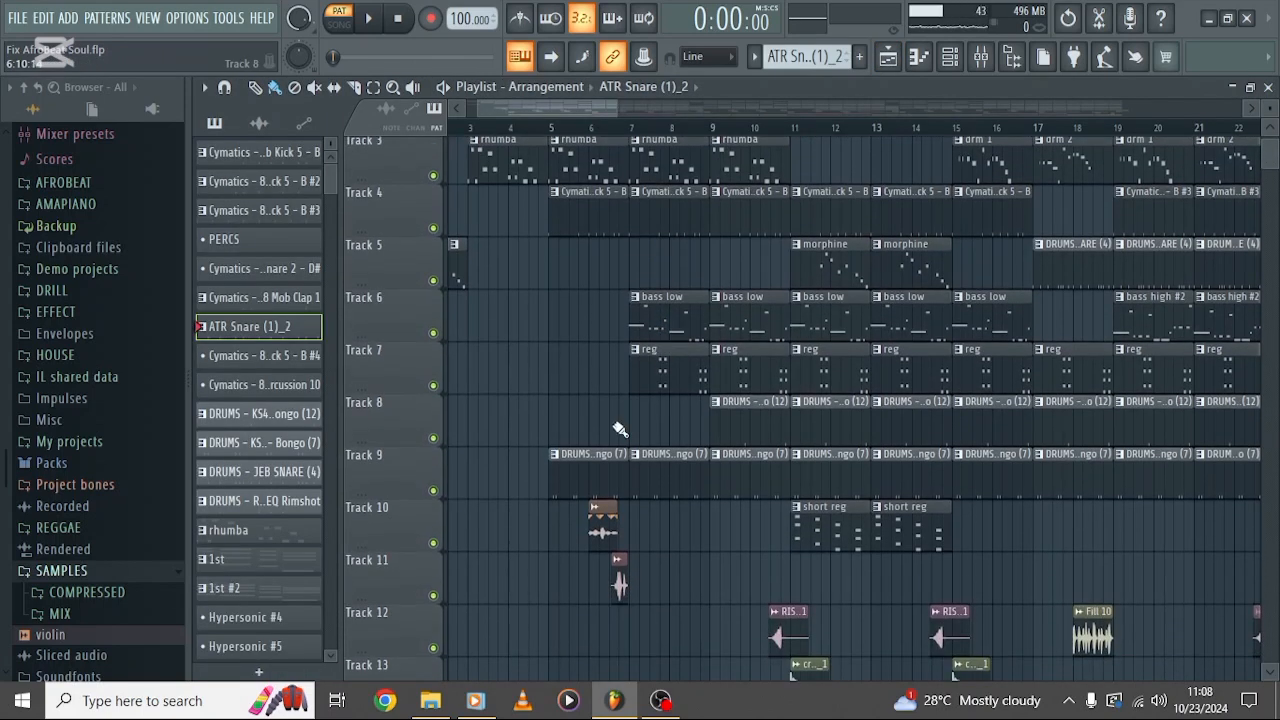
{"action": "double_click", "coordinate": [590, 475]}
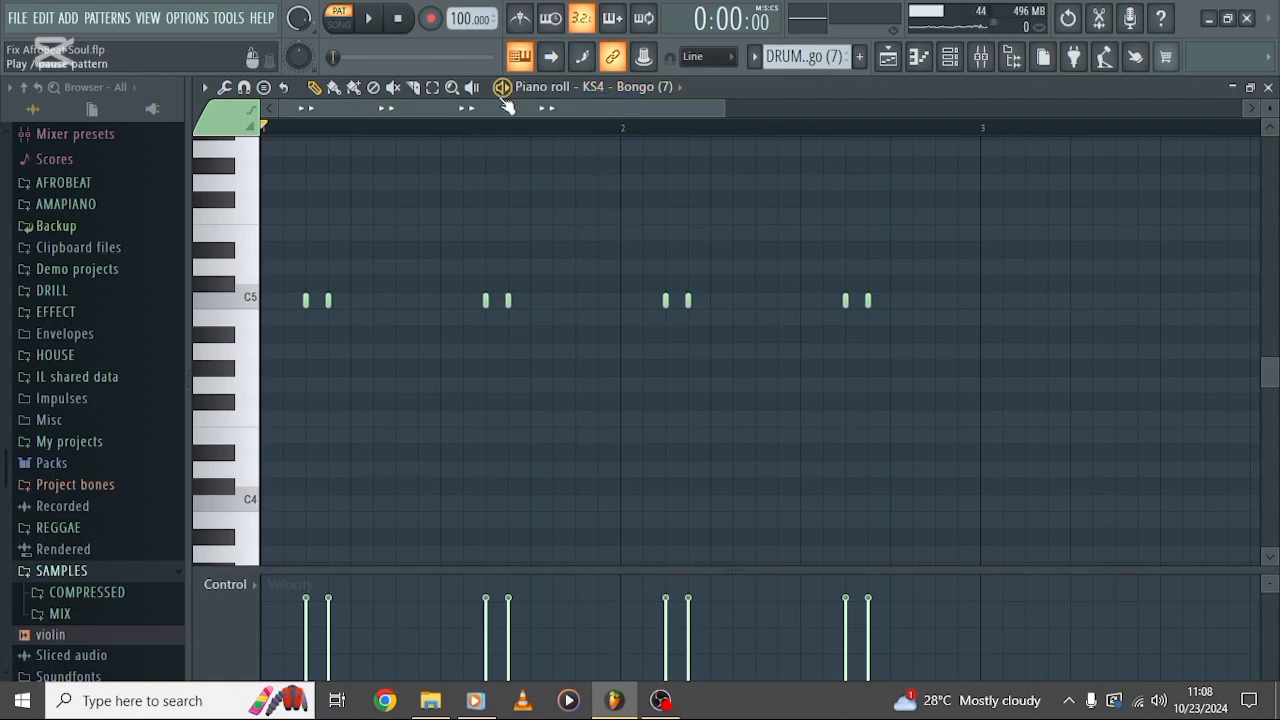
{"action": "left_click", "coordinate": [507, 91]}
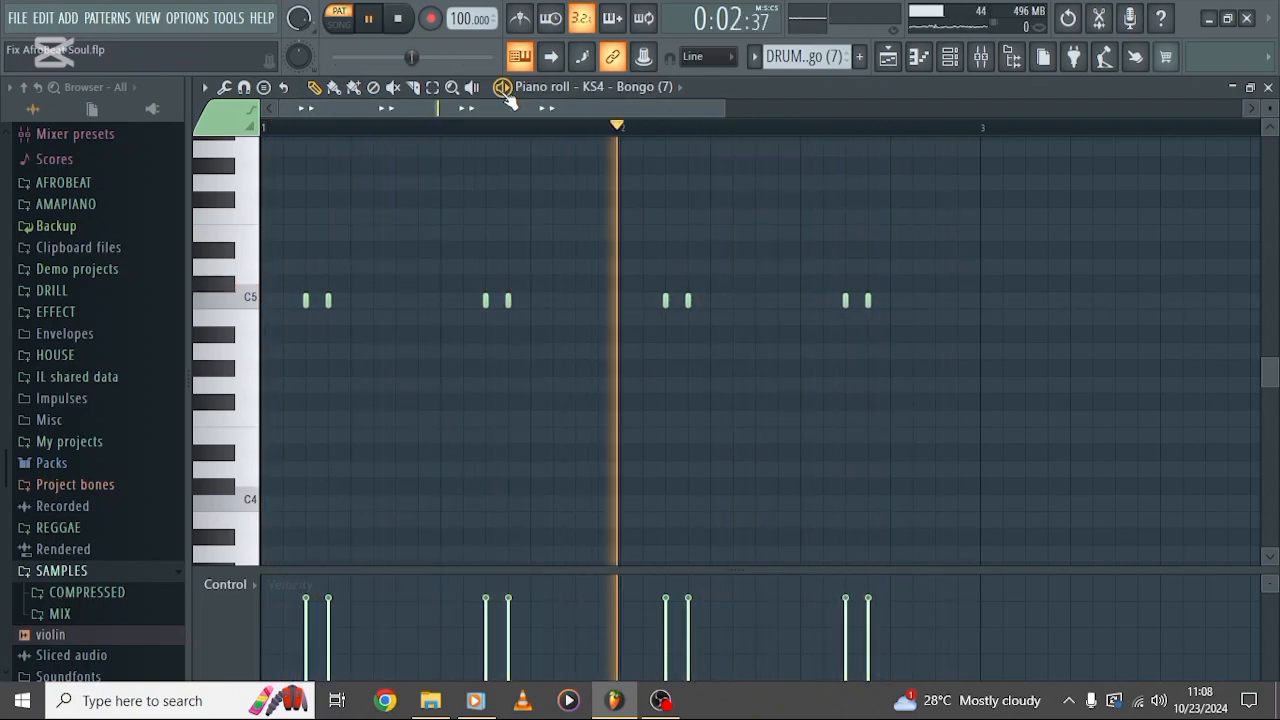
{"action": "key", "text": "space"}
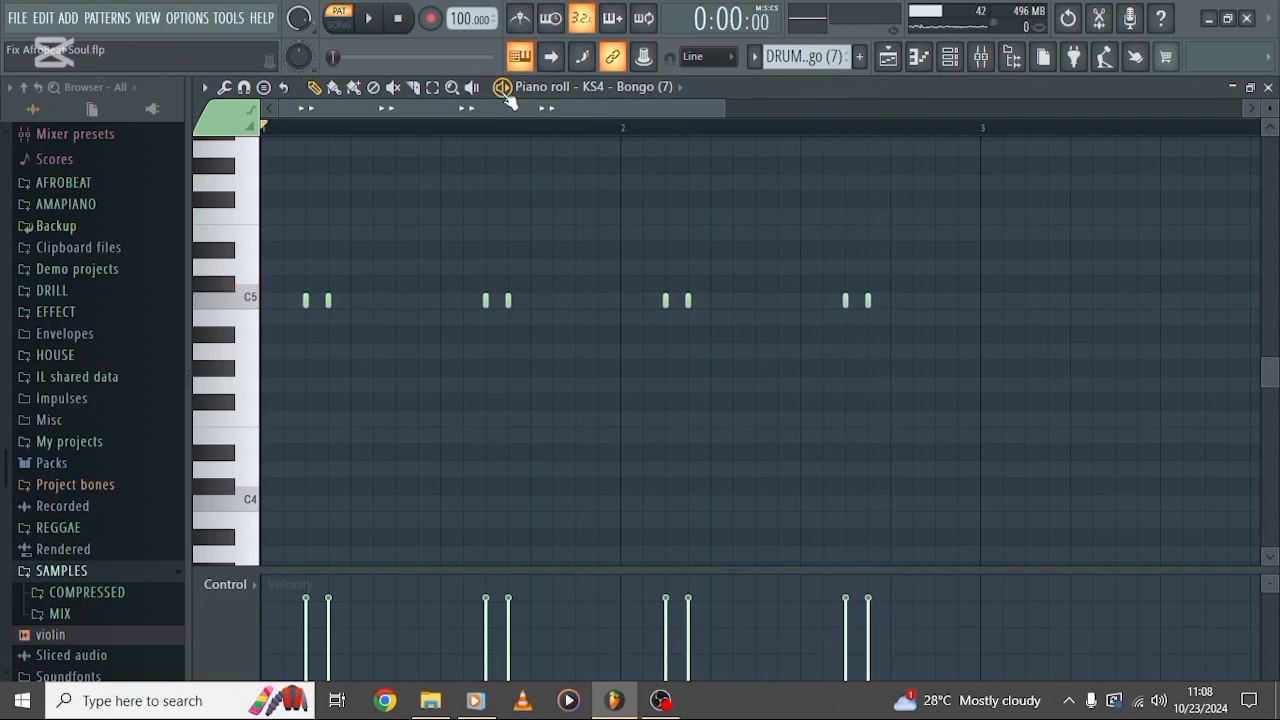
{"action": "left_click", "coordinate": [888, 56]}
Step: Open the KS4 - Bongo (12) clip on Track 8 in the piano roll, play it, and return to the playlist
{"action": "scroll", "coordinate": [821, 405], "scroll_direction": "right", "scroll_amount": 2}
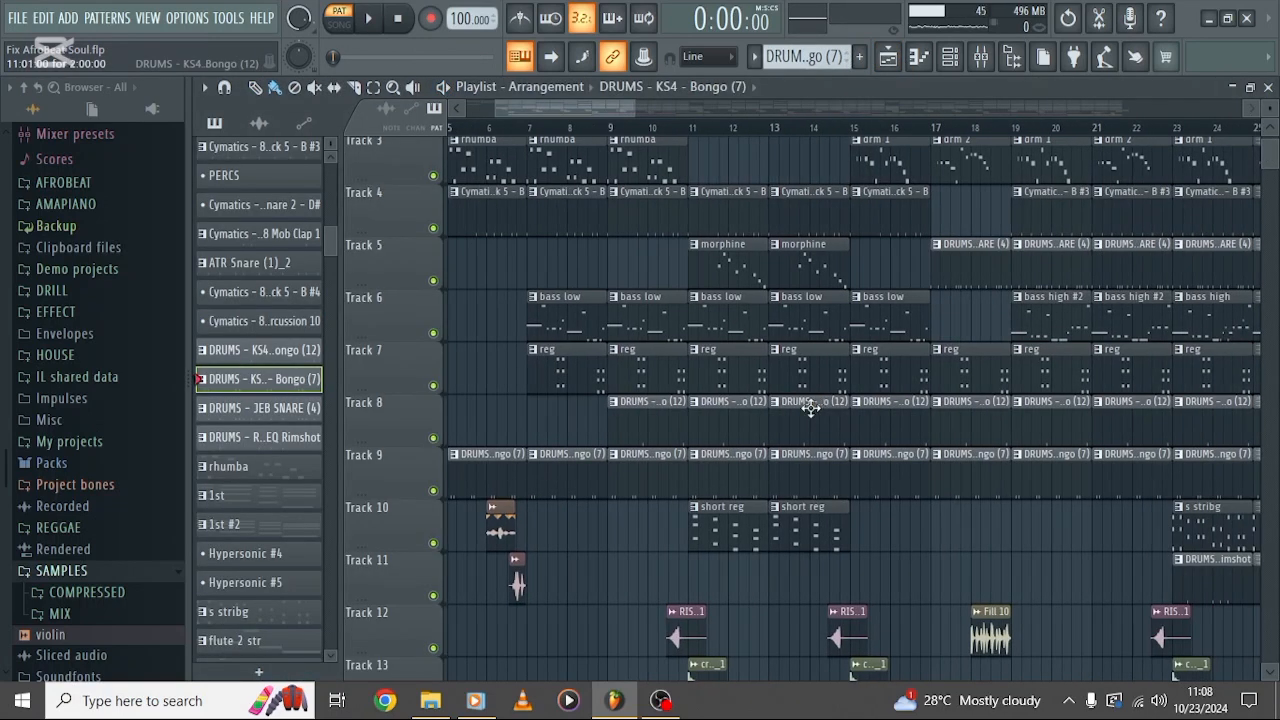
{"action": "double_click", "coordinate": [647, 419]}
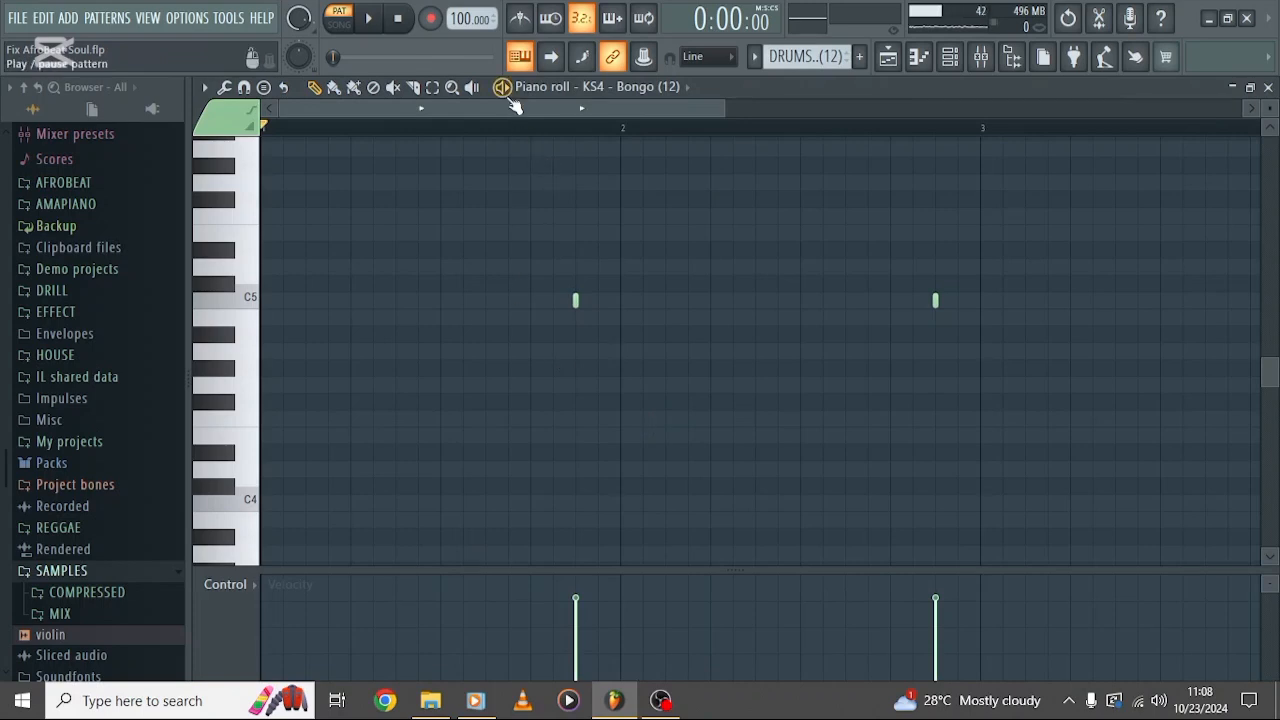
{"action": "key", "text": "space"}
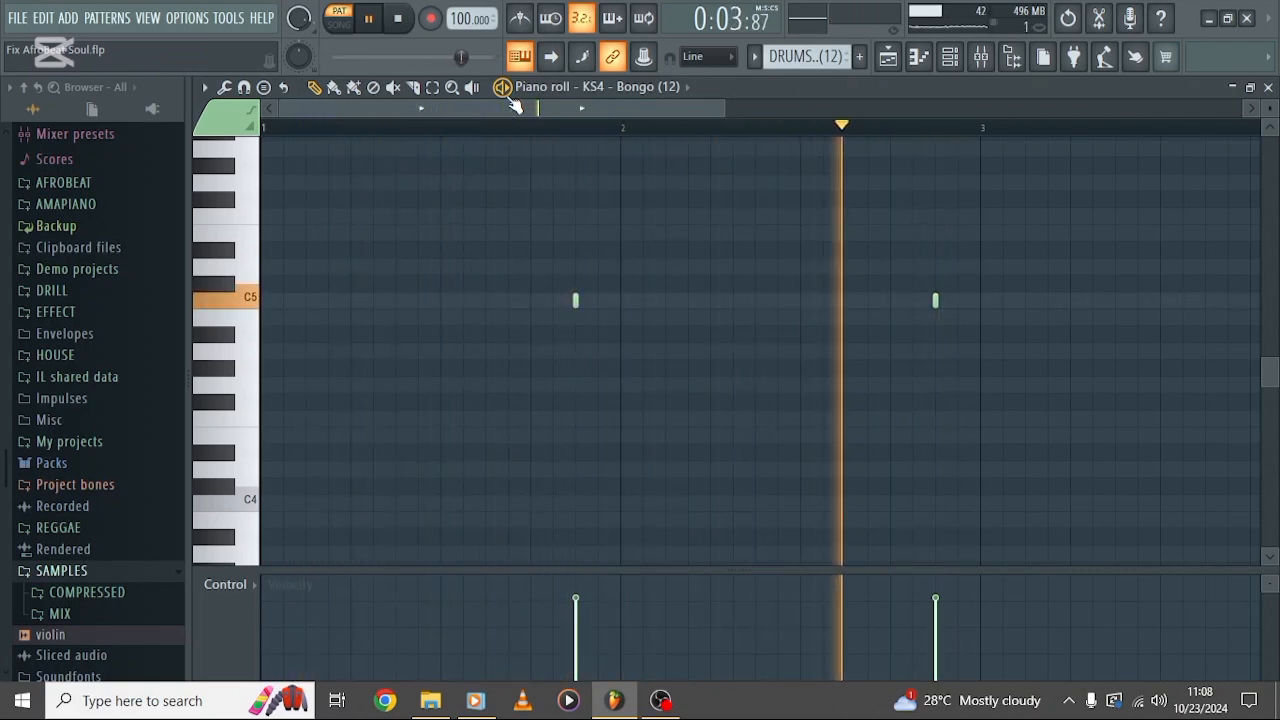
{"action": "key", "text": "space"}
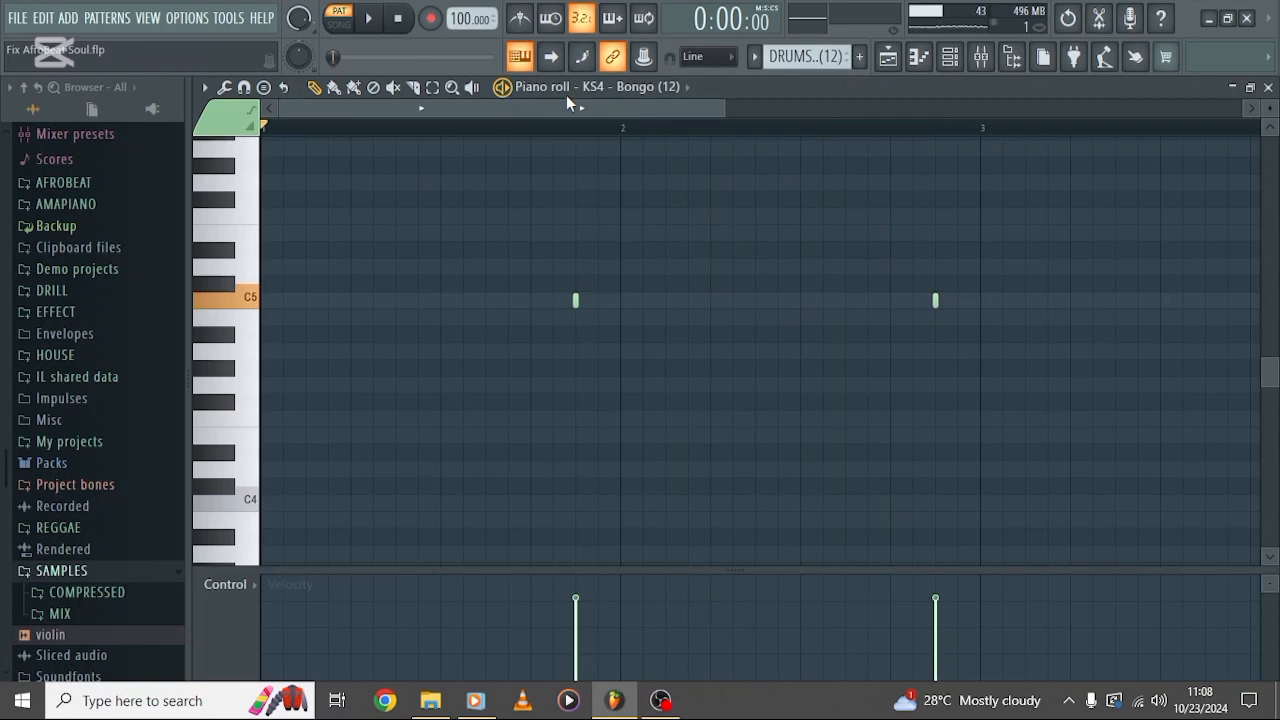
{"action": "left_click", "coordinate": [887, 56]}
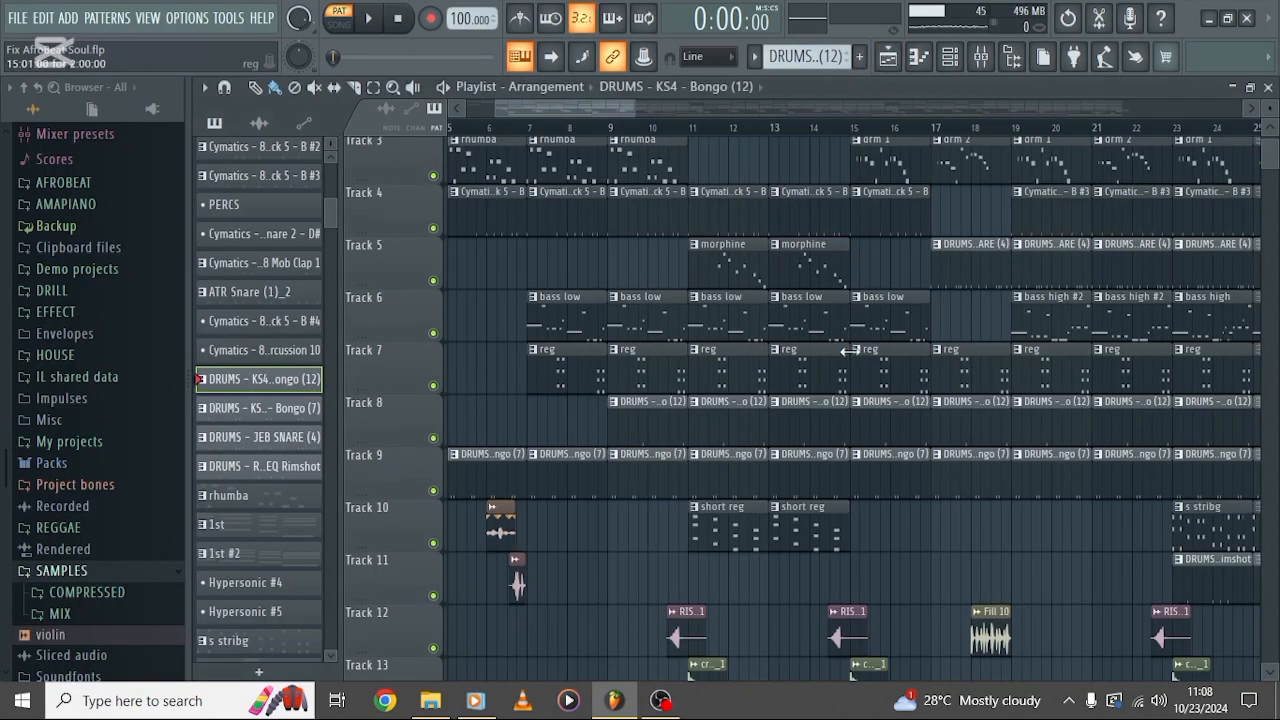
Step: Open the DRUMS - JEB SNARE (4) pattern in the piano roll, listen to its rhythm, and return to the playlist
{"action": "scroll", "coordinate": [850, 352], "scroll_direction": "right", "scroll_amount": 2}
{"action": "scroll", "coordinate": [850, 352], "scroll_direction": "up", "scroll_amount": 1}
{"action": "scroll", "coordinate": [850, 352], "scroll_direction": "up", "scroll_amount": 4}
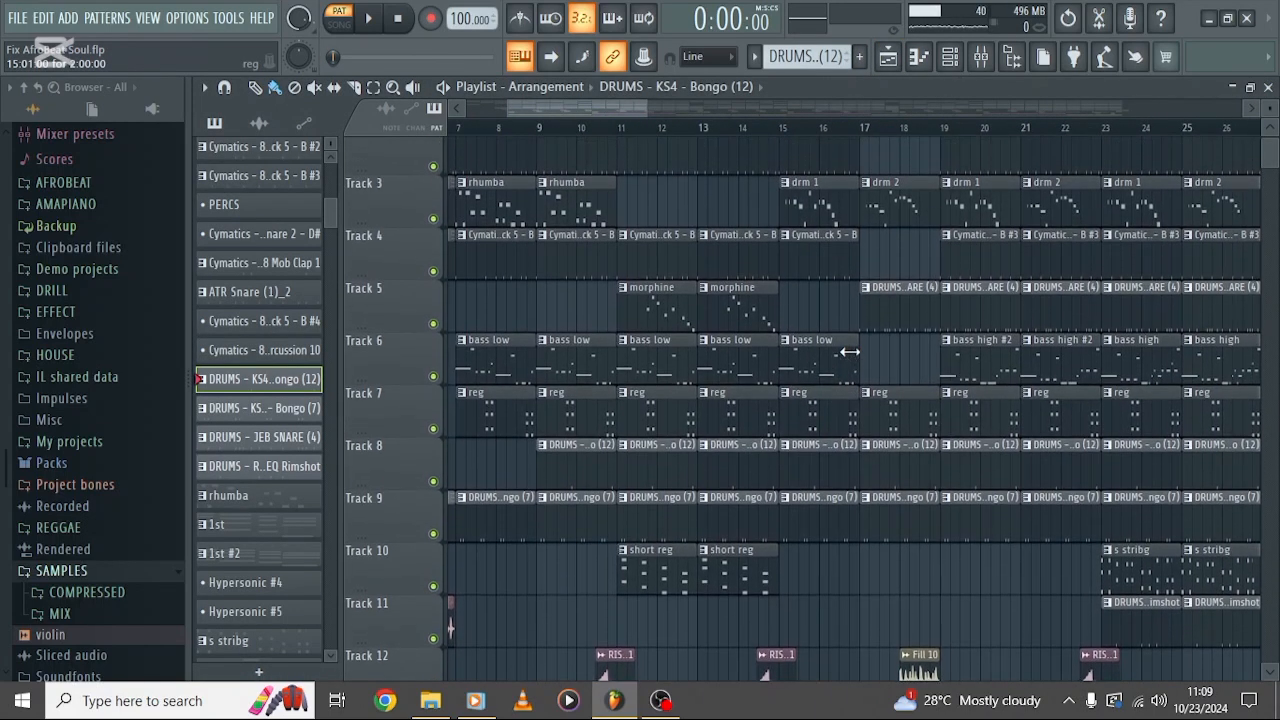
{"action": "scroll", "coordinate": [850, 352], "scroll_direction": "left", "scroll_amount": 4}
{"action": "double_click", "coordinate": [271, 438]}
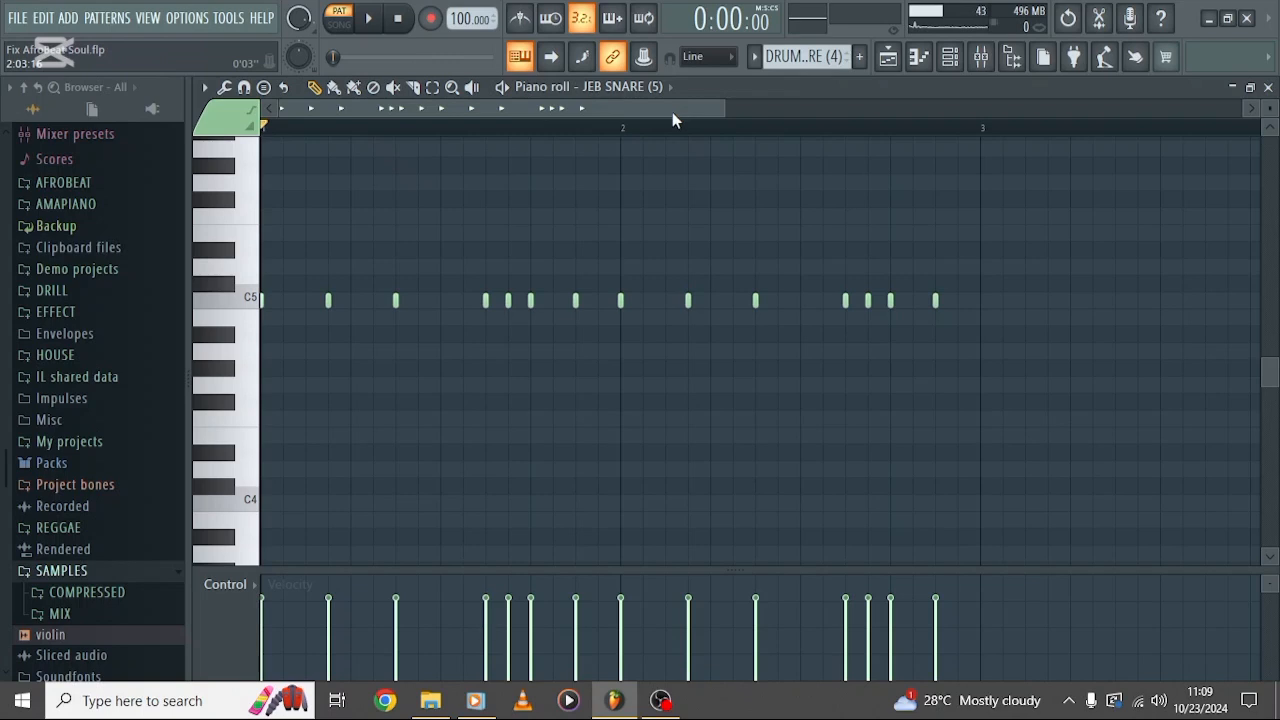
{"action": "left_click", "coordinate": [503, 88]}
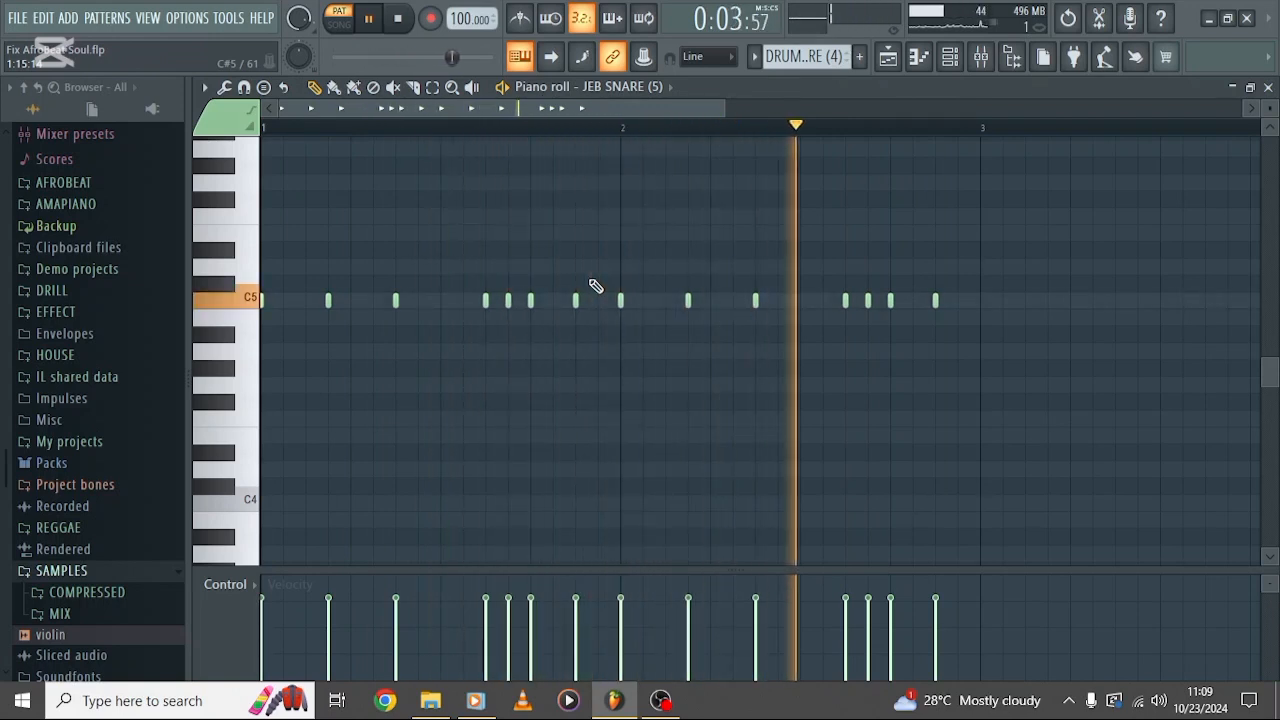
{"action": "key", "text": "space"}
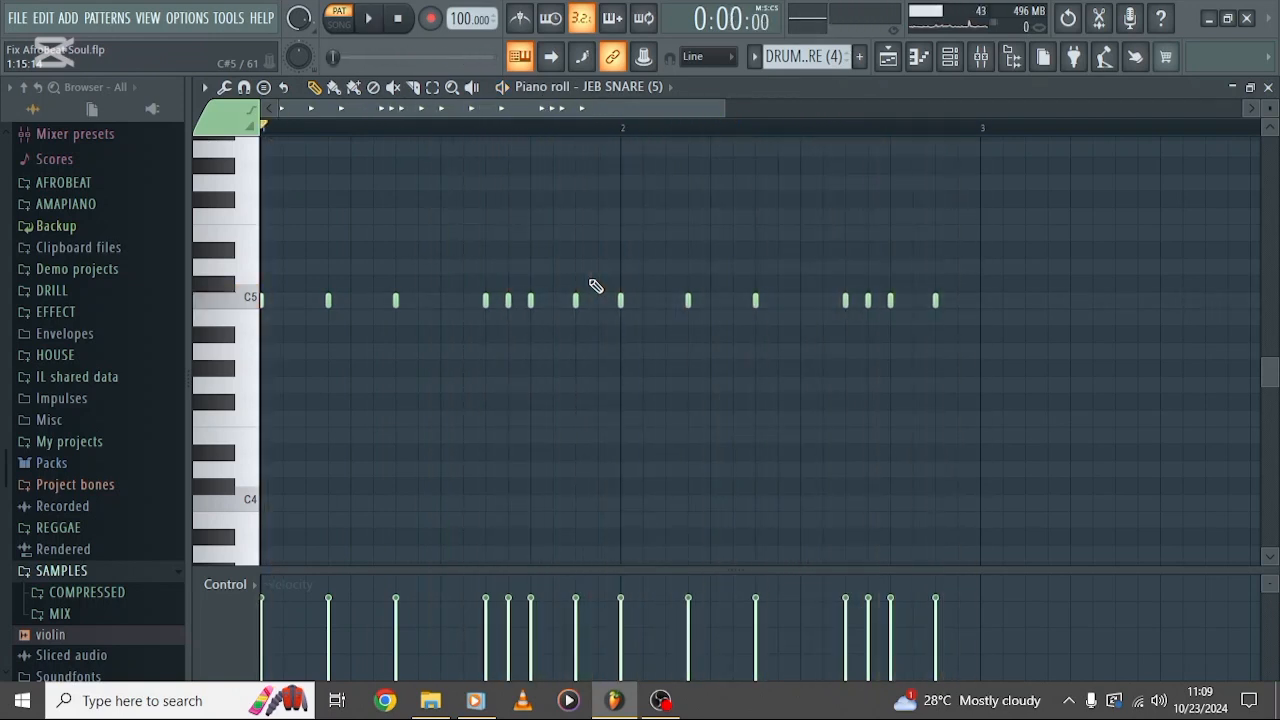
{"action": "left_click", "coordinate": [888, 60]}
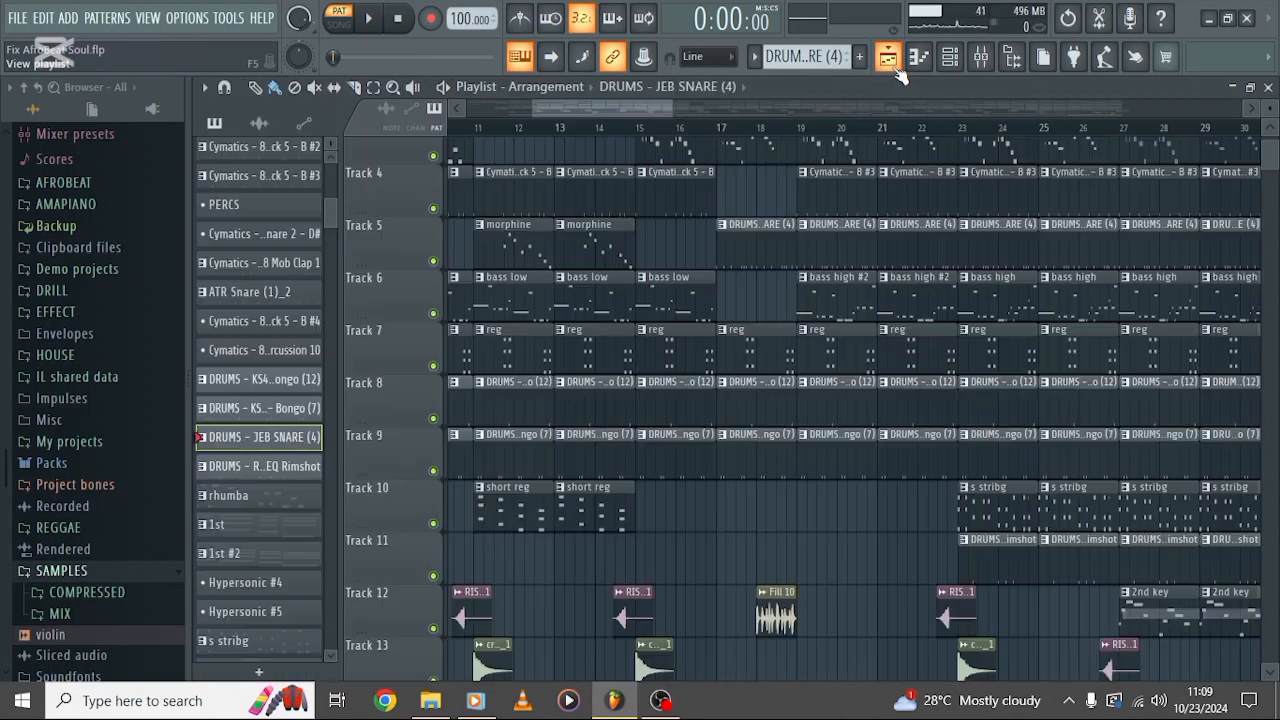
Step: Open the DRUMS - Rm017A-EQ Rimshot pattern in the piano roll, play it, and return to the playlist
{"action": "left_click", "coordinate": [262, 466]}
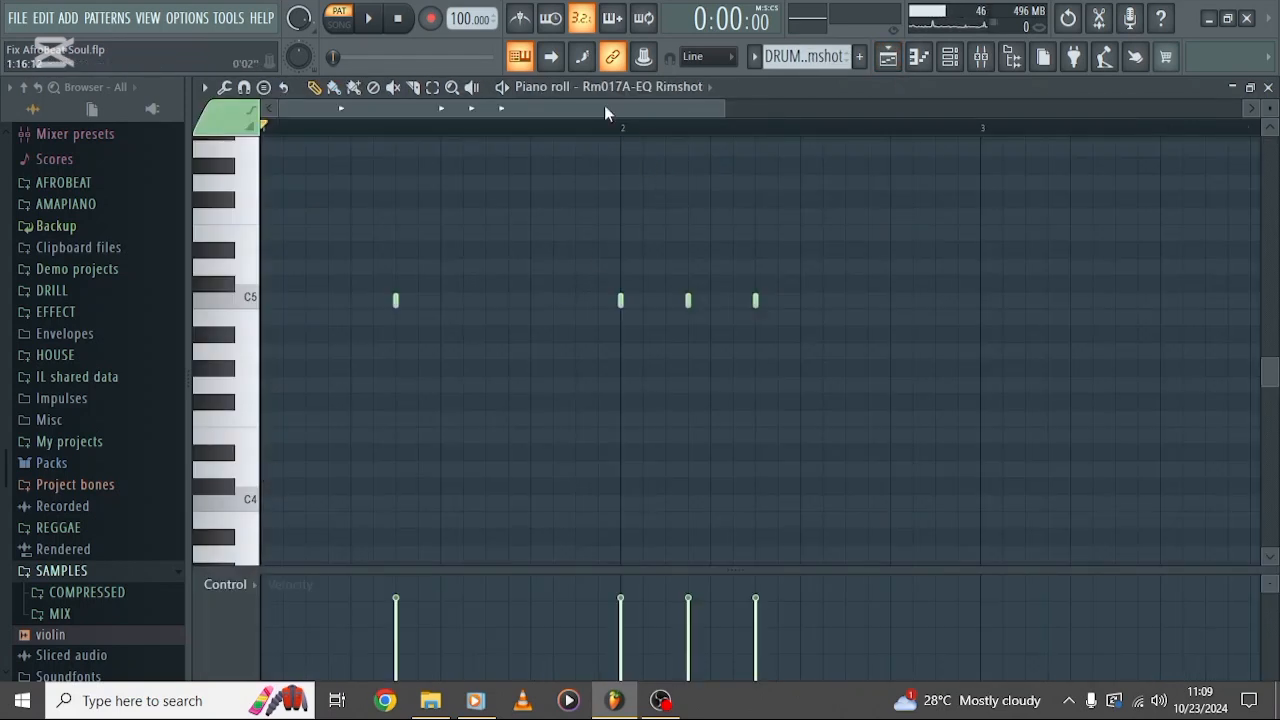
{"action": "key", "text": "space"}
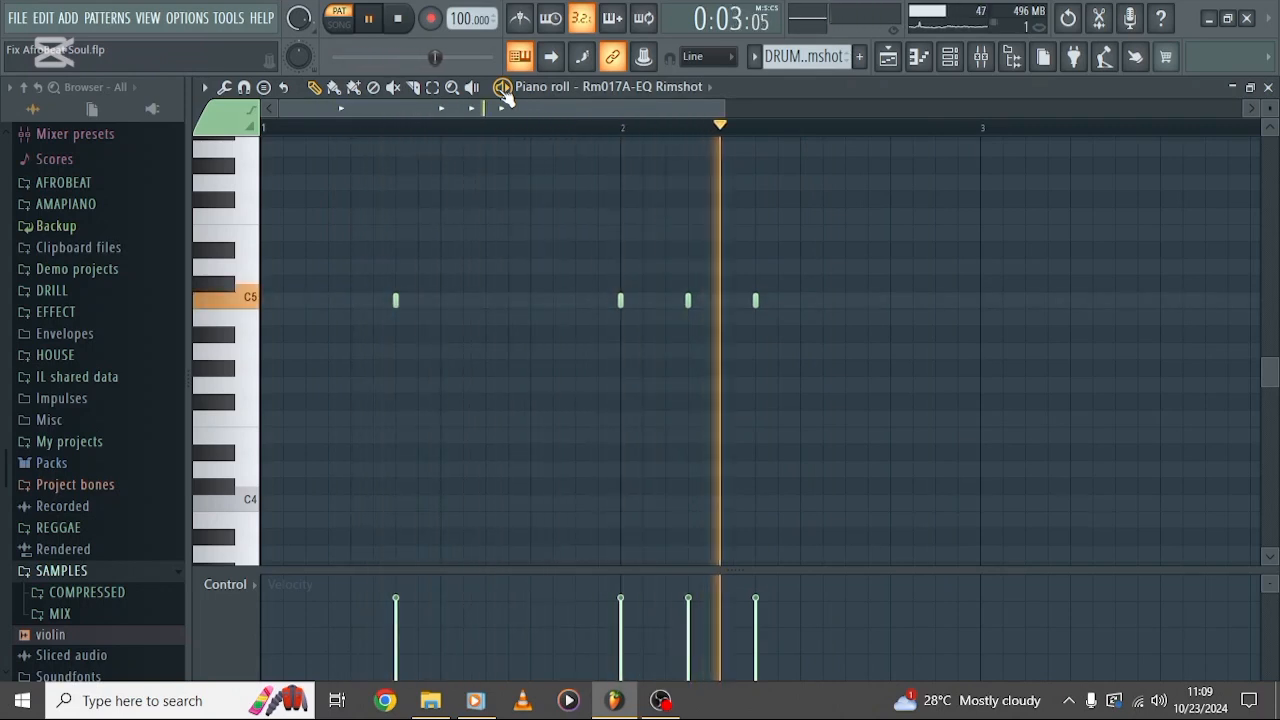
{"action": "key", "text": "space"}
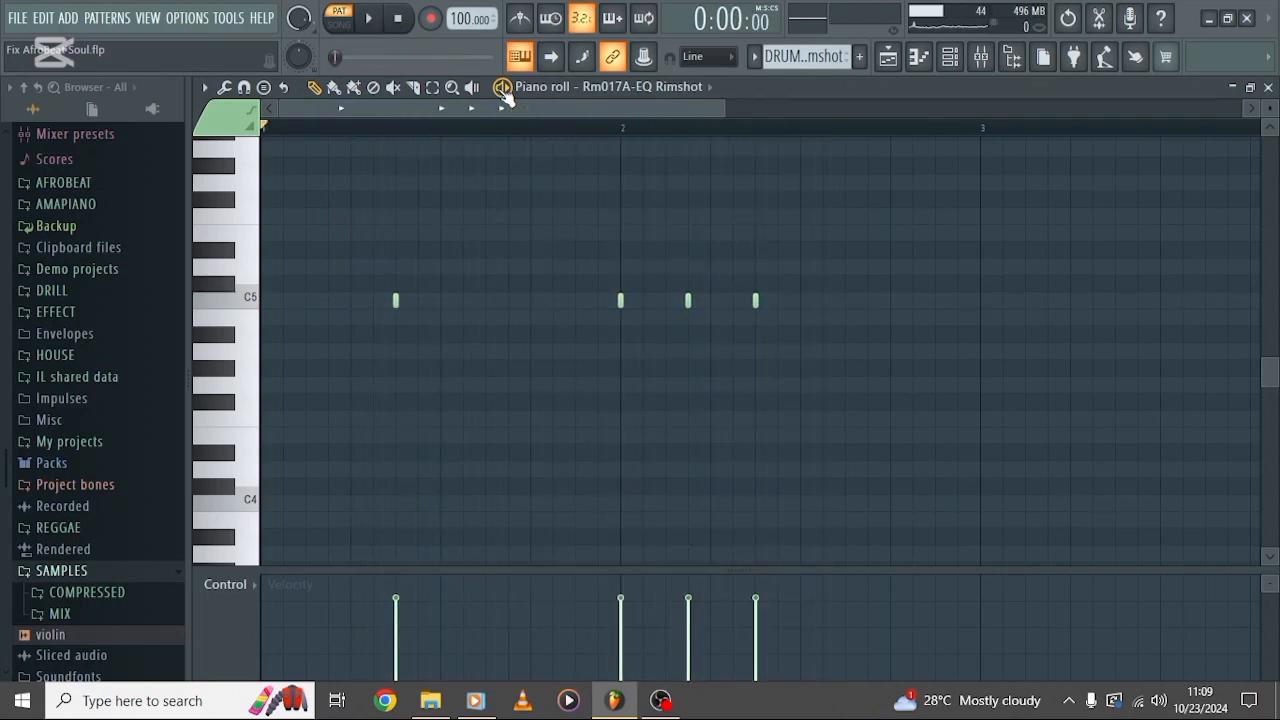
{"action": "left_click", "coordinate": [888, 57]}
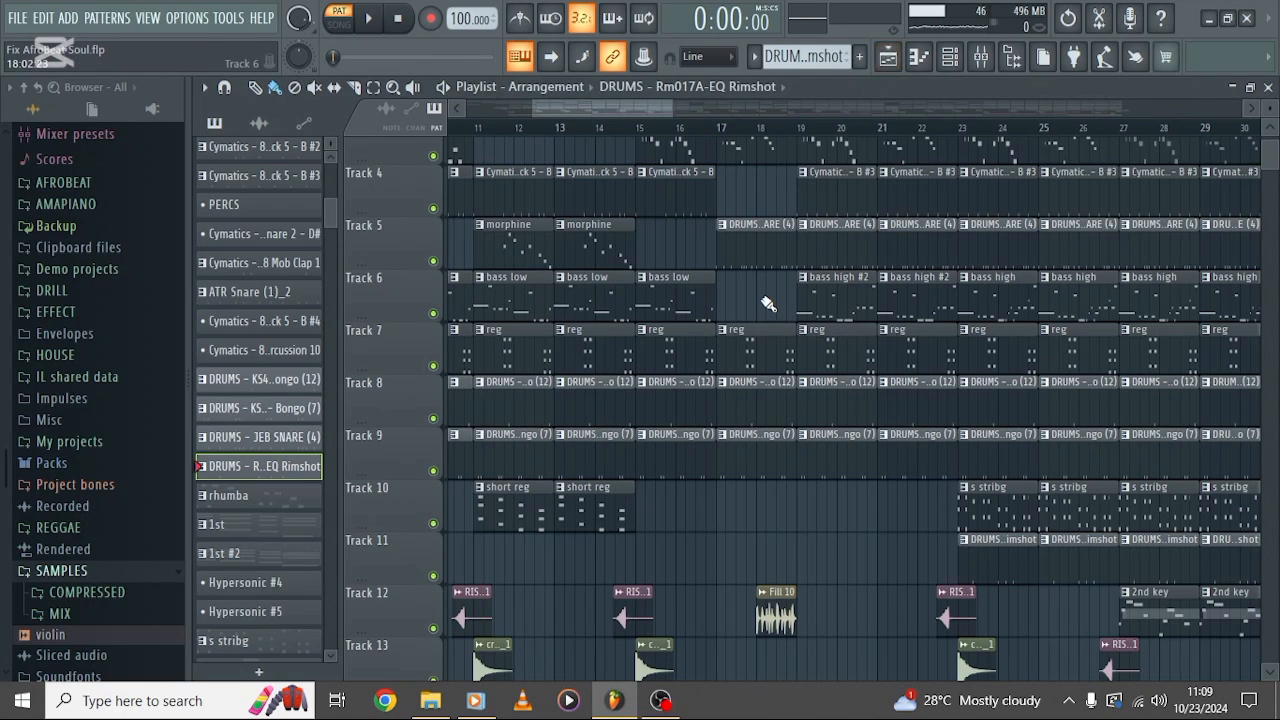
Step: Solo Track 17 and audition its AFRO SAUCE 2 loop from bar 7
{"action": "scroll", "coordinate": [768, 303], "scroll_direction": "down", "scroll_amount": 6, "text": "ctrl"}
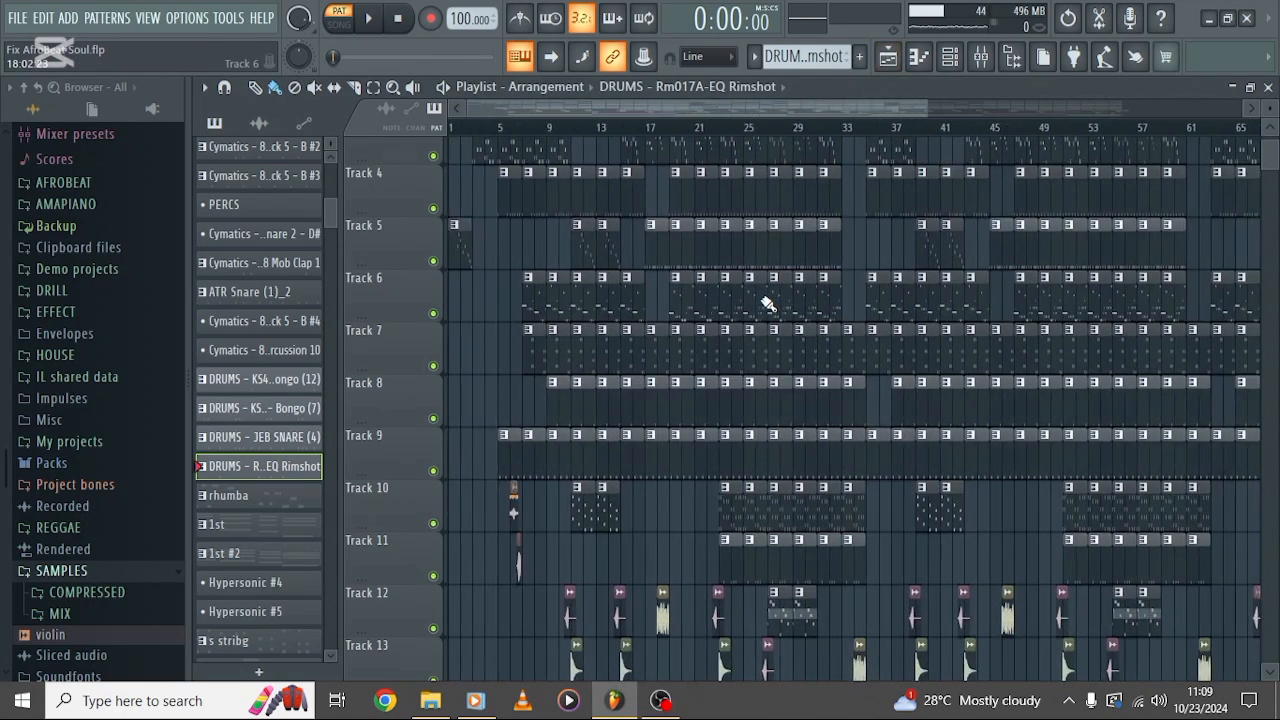
{"action": "scroll", "coordinate": [768, 303], "scroll_direction": "down", "scroll_amount": 6}
{"action": "scroll", "coordinate": [768, 303], "scroll_direction": "down", "scroll_amount": 5}
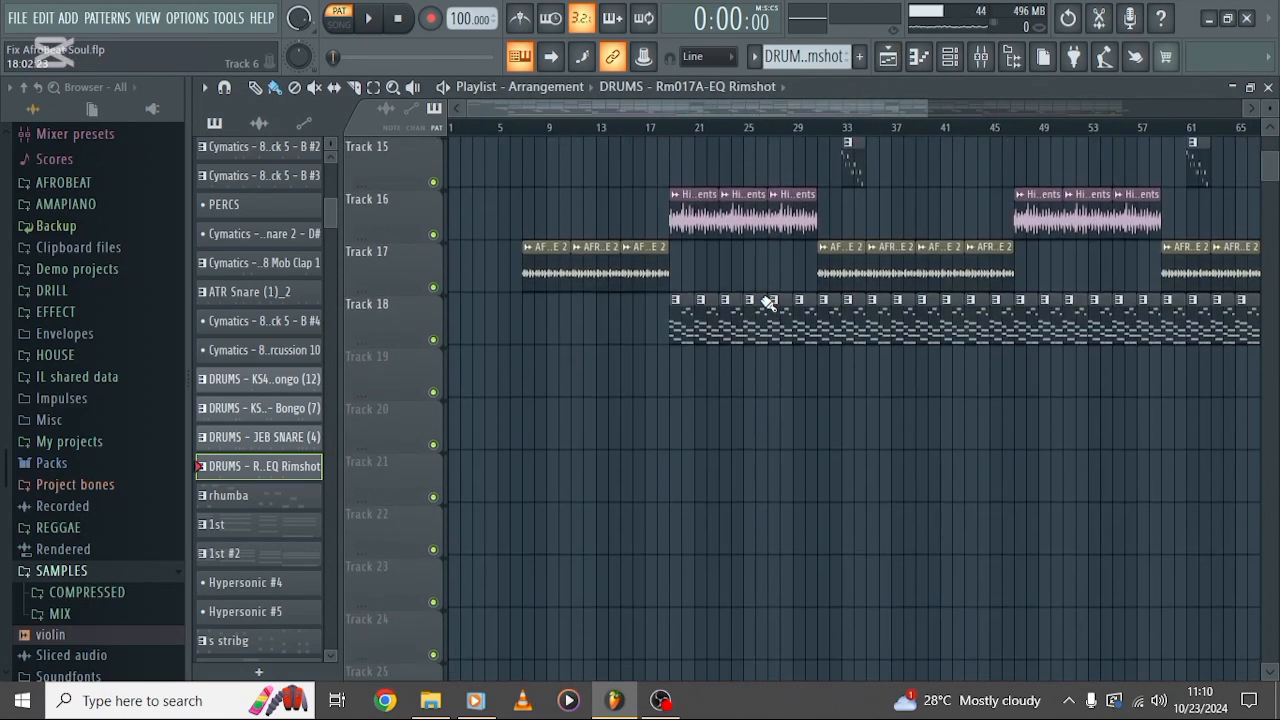
{"action": "scroll", "coordinate": [563, 366], "scroll_direction": "up", "scroll_amount": 4, "text": "ctrl"}
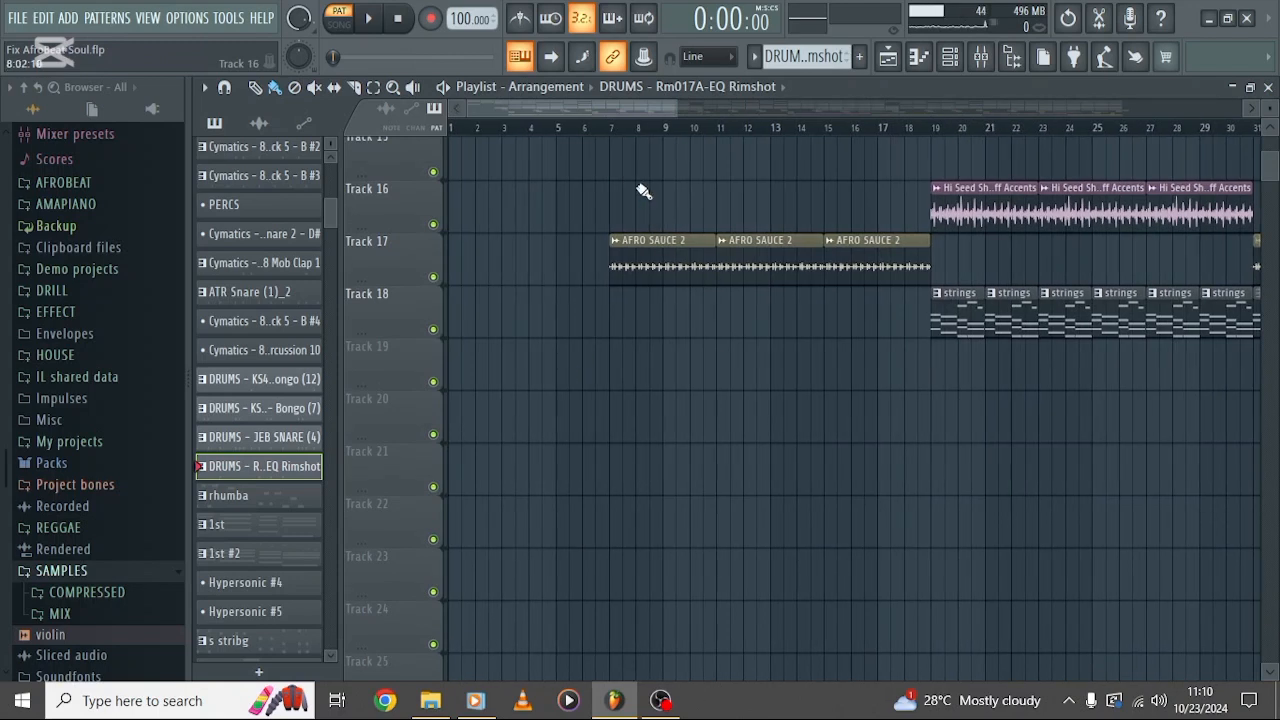
{"action": "left_click", "coordinate": [612, 126]}
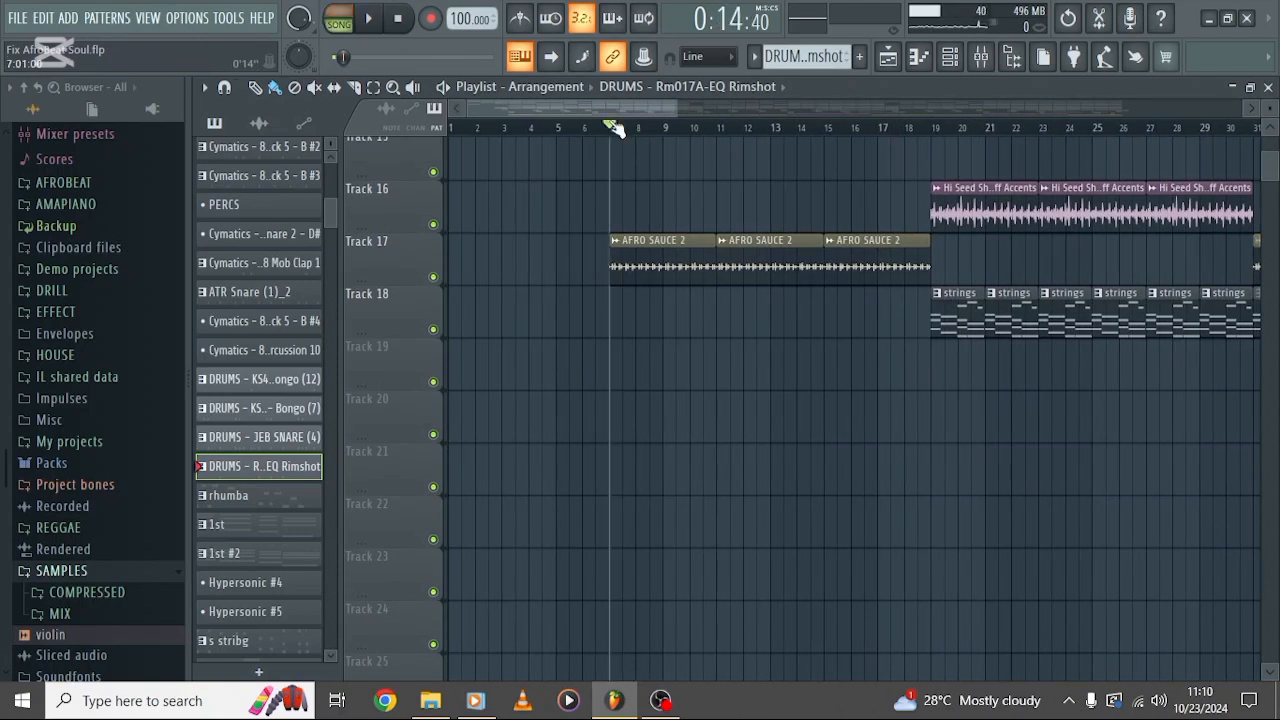
{"action": "right_click", "coordinate": [434, 278]}
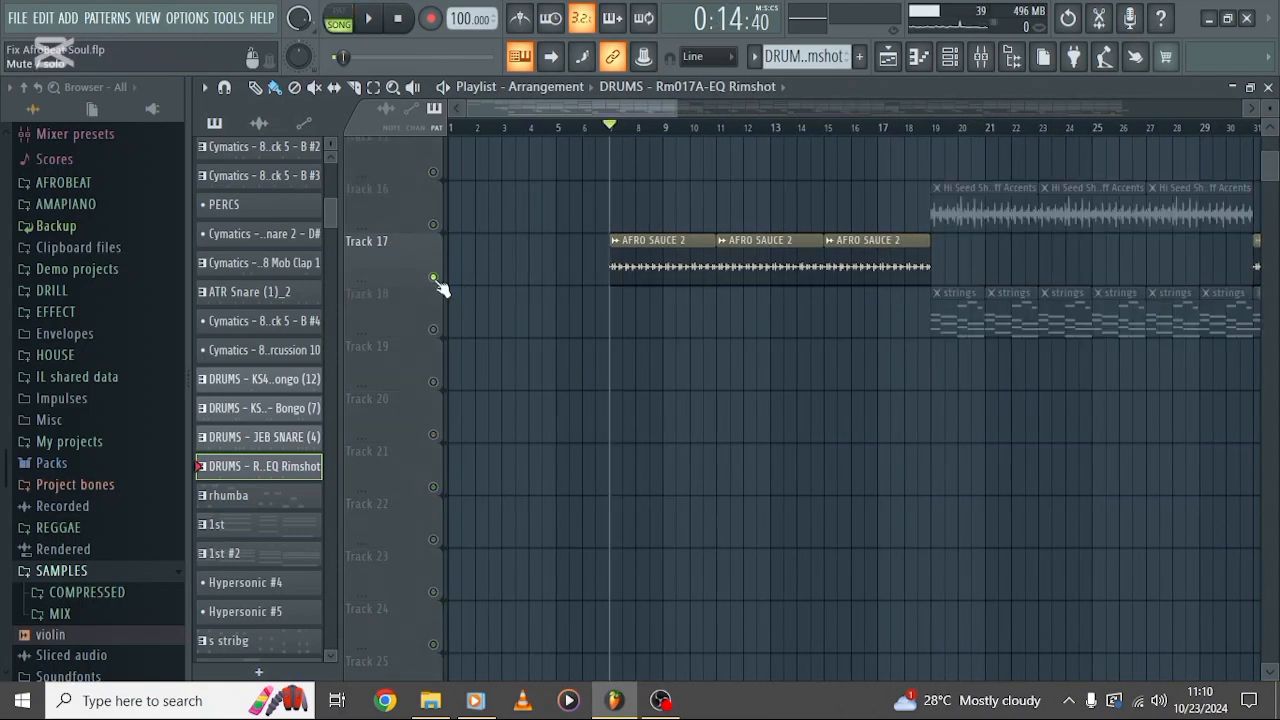
{"action": "key", "text": "space"}
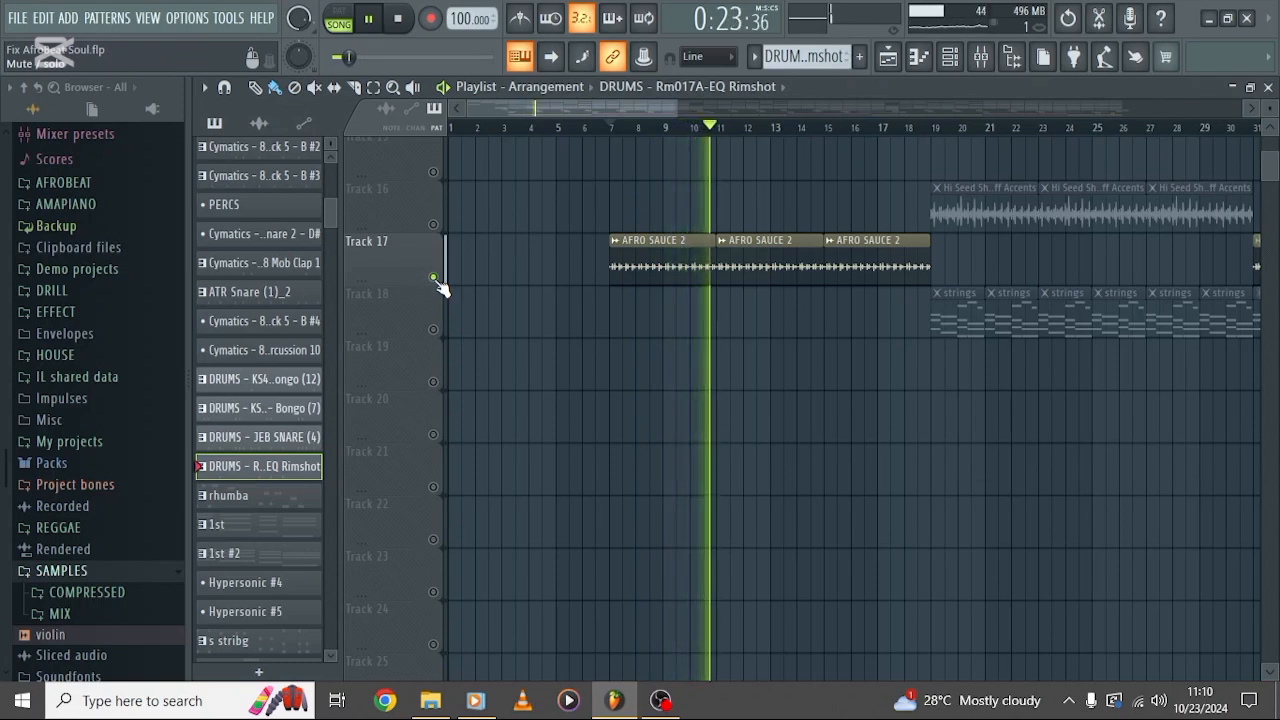
{"action": "key", "text": "space"}
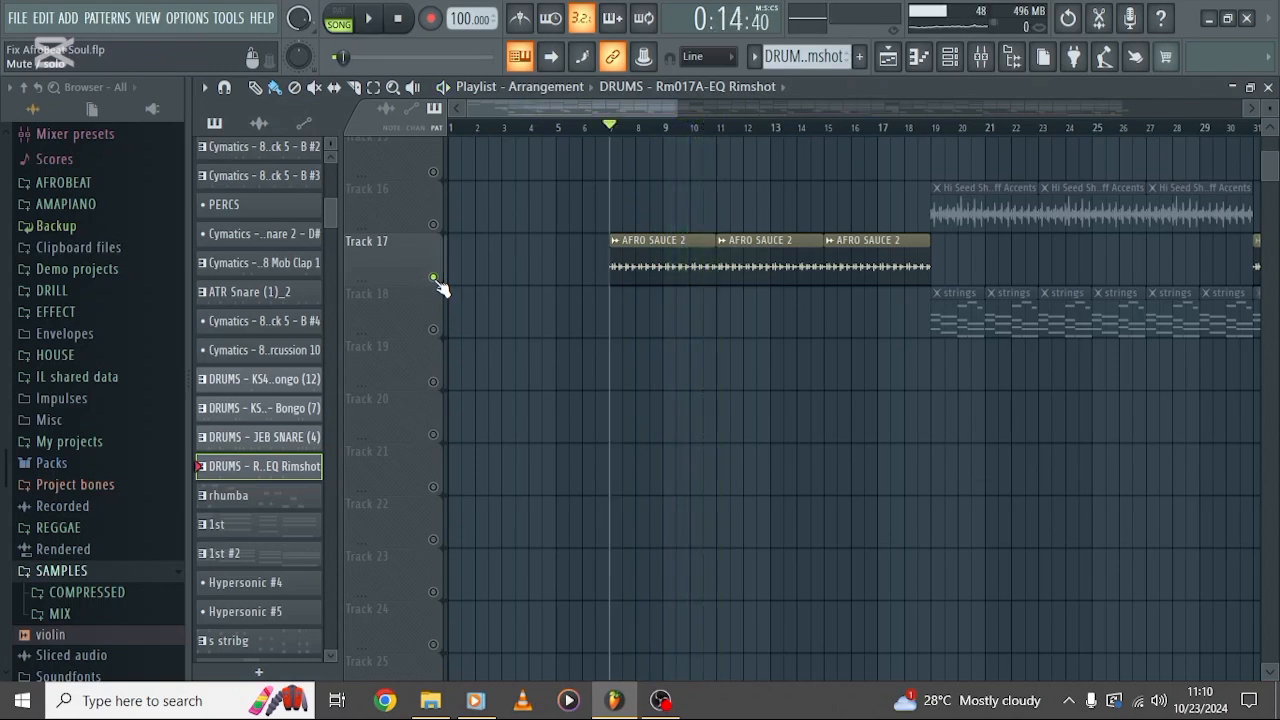
Step: Solo Track 16, audition its Hi Seed Shaker loop from bar 19, and turn all tracks back on
{"action": "left_click", "coordinate": [436, 224]}
{"action": "left_click", "coordinate": [931, 133]}
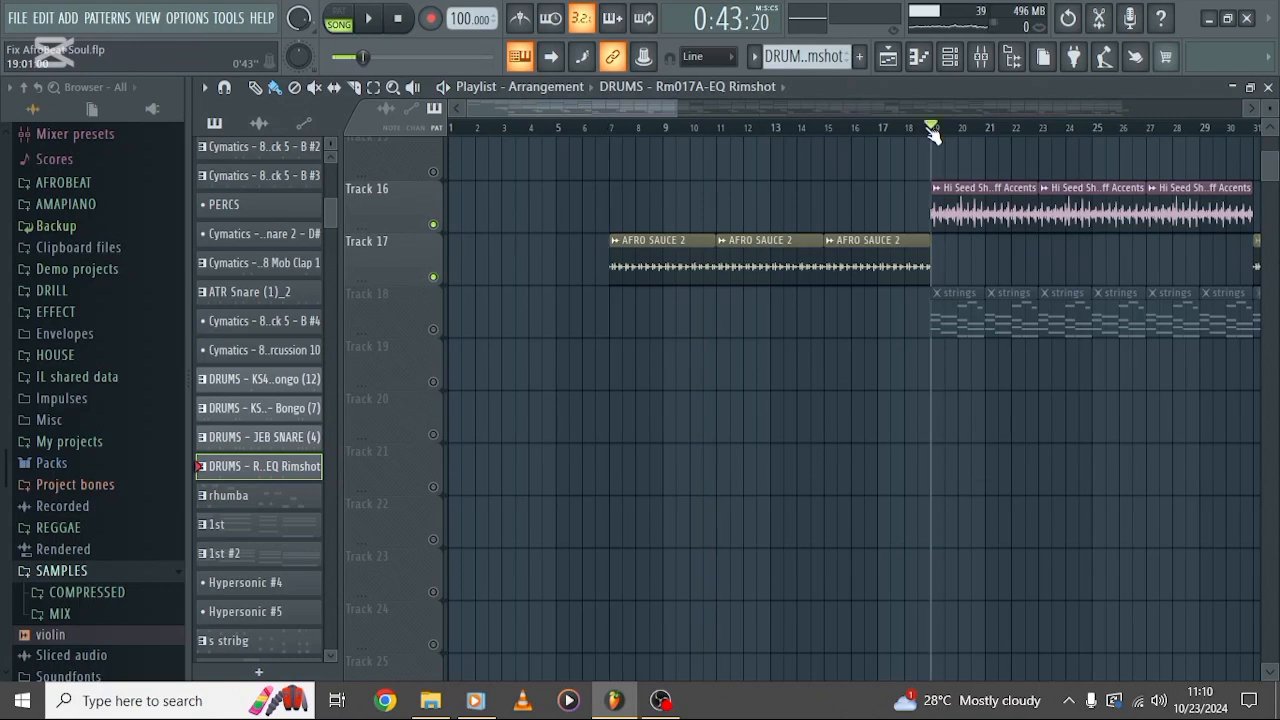
{"action": "right_click", "coordinate": [434, 225]}
{"action": "key", "text": "space"}
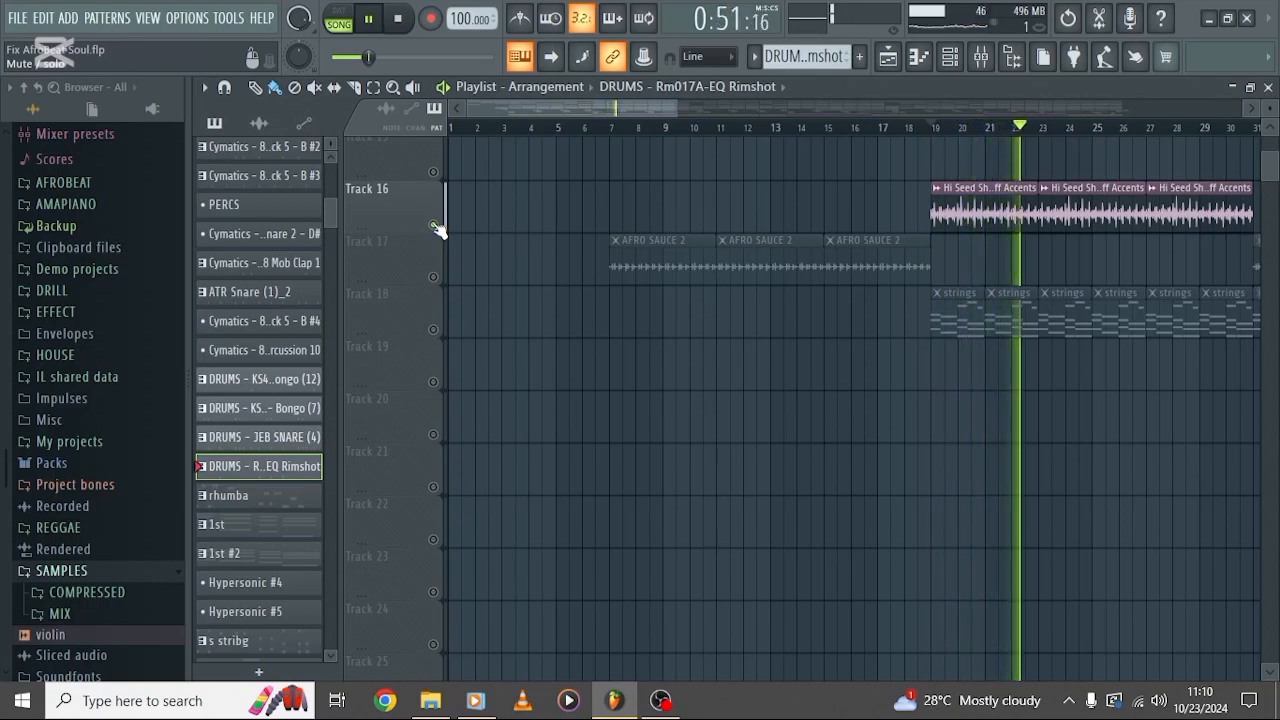
{"action": "key", "text": "space"}
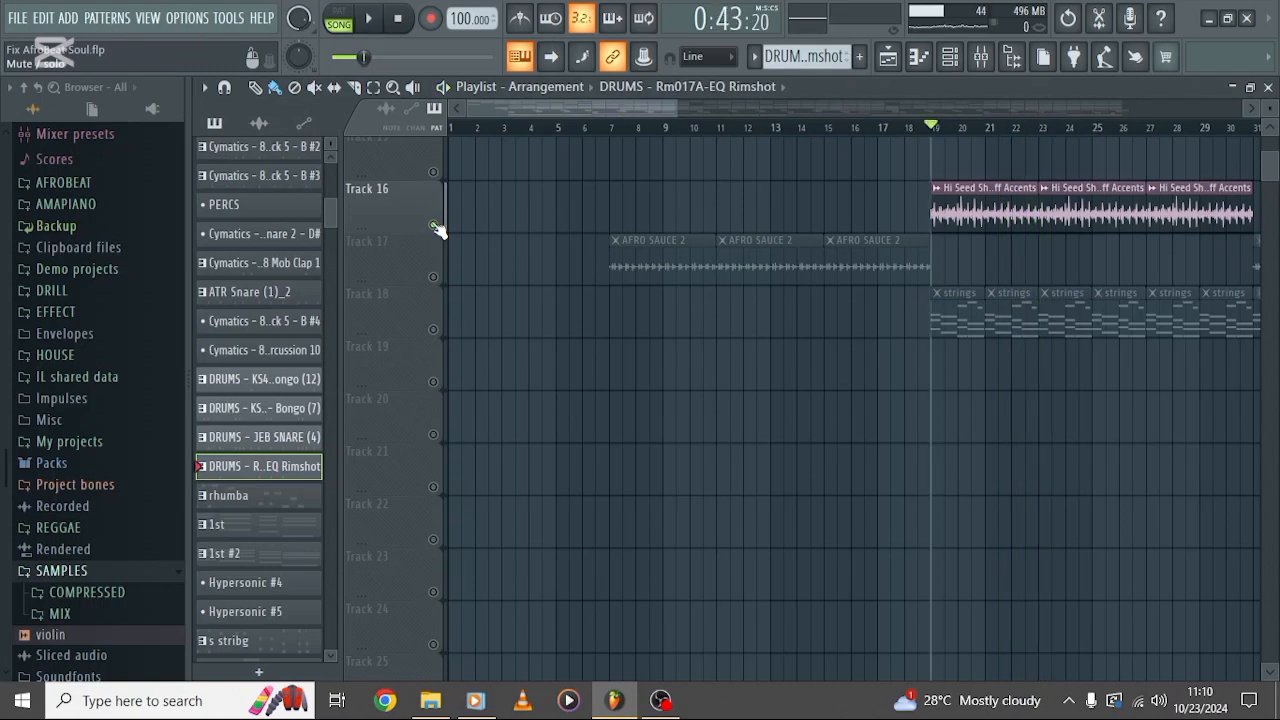
{"action": "left_click", "coordinate": [433, 225]}
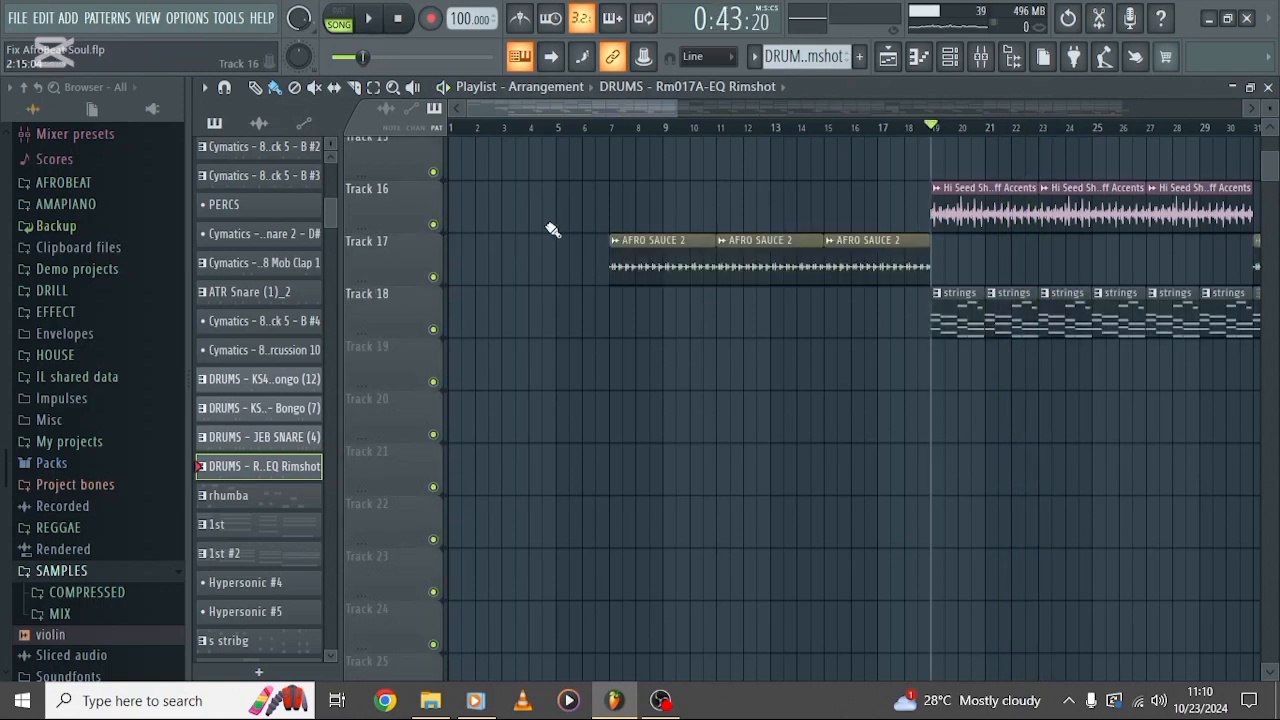
Step: Mute the melodic, bass and effects tracks and Track 5, and listen to the remaining drum and percussion tracks together from bar 13
{"action": "scroll", "coordinate": [598, 245], "scroll_direction": "up", "scroll_amount": 3}
{"action": "scroll", "coordinate": [600, 255], "scroll_direction": "down", "scroll_amount": 4, "text": "ctrl"}
{"action": "scroll", "coordinate": [596, 240], "scroll_direction": "up", "scroll_amount": 3}
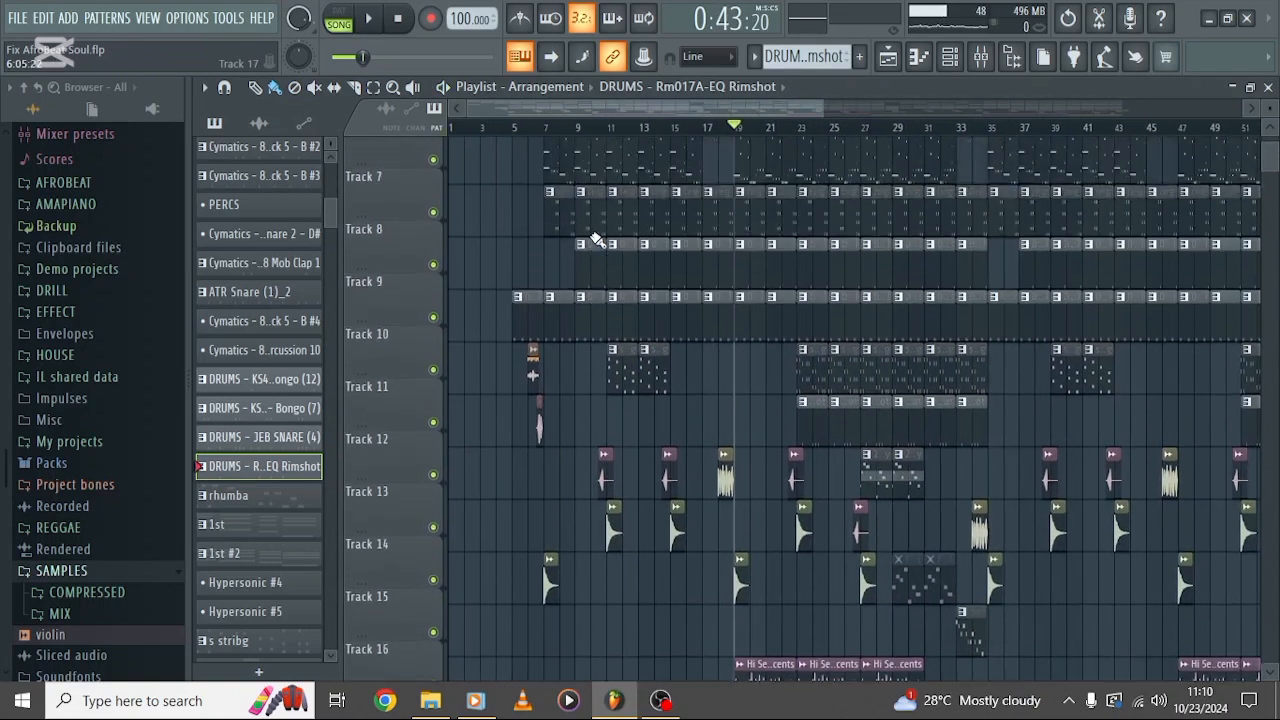
{"action": "scroll", "coordinate": [596, 240], "scroll_direction": "up", "scroll_amount": 1}
{"action": "scroll", "coordinate": [596, 240], "scroll_direction": "up", "scroll_amount": 4}
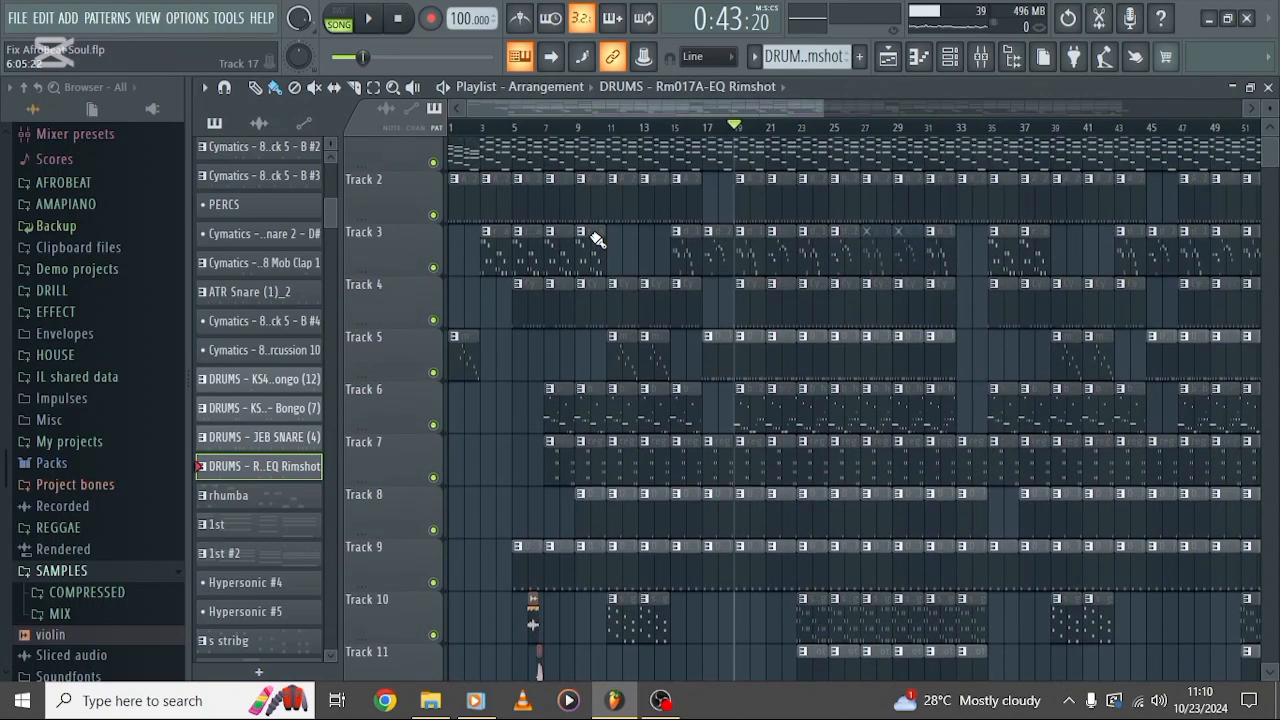
{"action": "scroll", "coordinate": [823, 377], "scroll_direction": "up", "scroll_amount": 4, "text": "ctrl"}
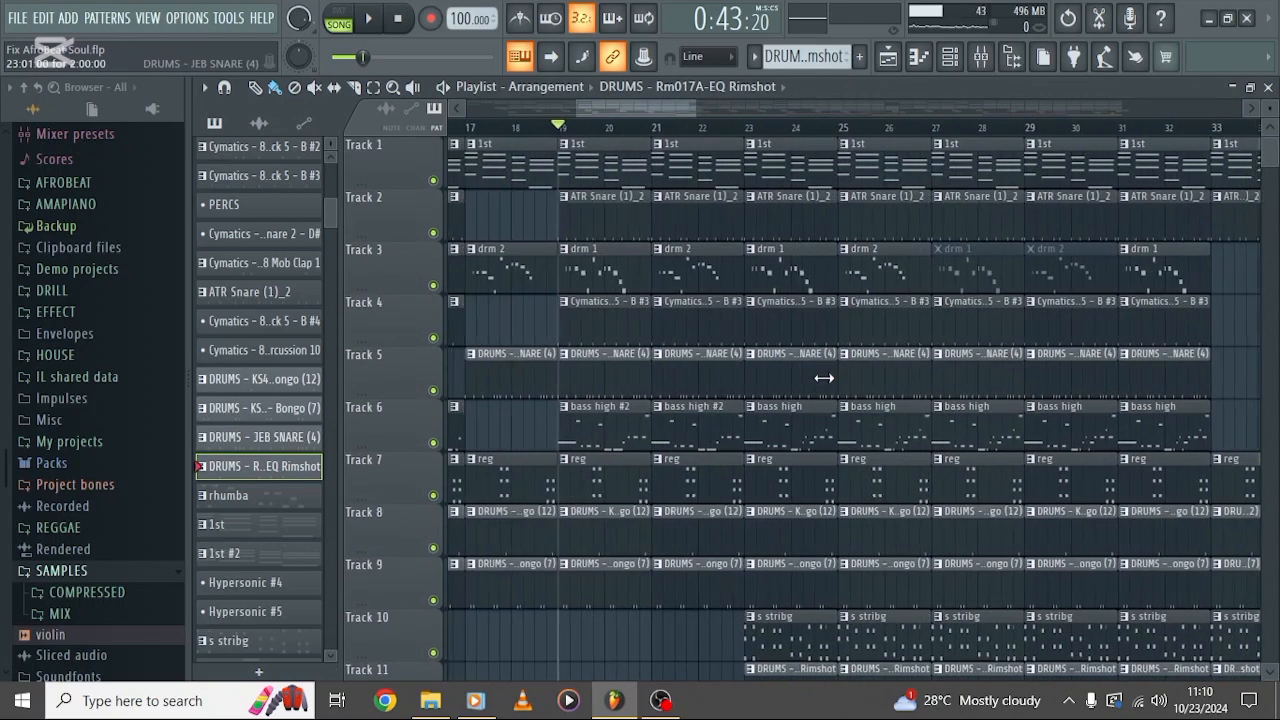
{"action": "scroll", "coordinate": [667, 323], "scroll_direction": "up", "scroll_amount": 2, "text": "ctrl"}
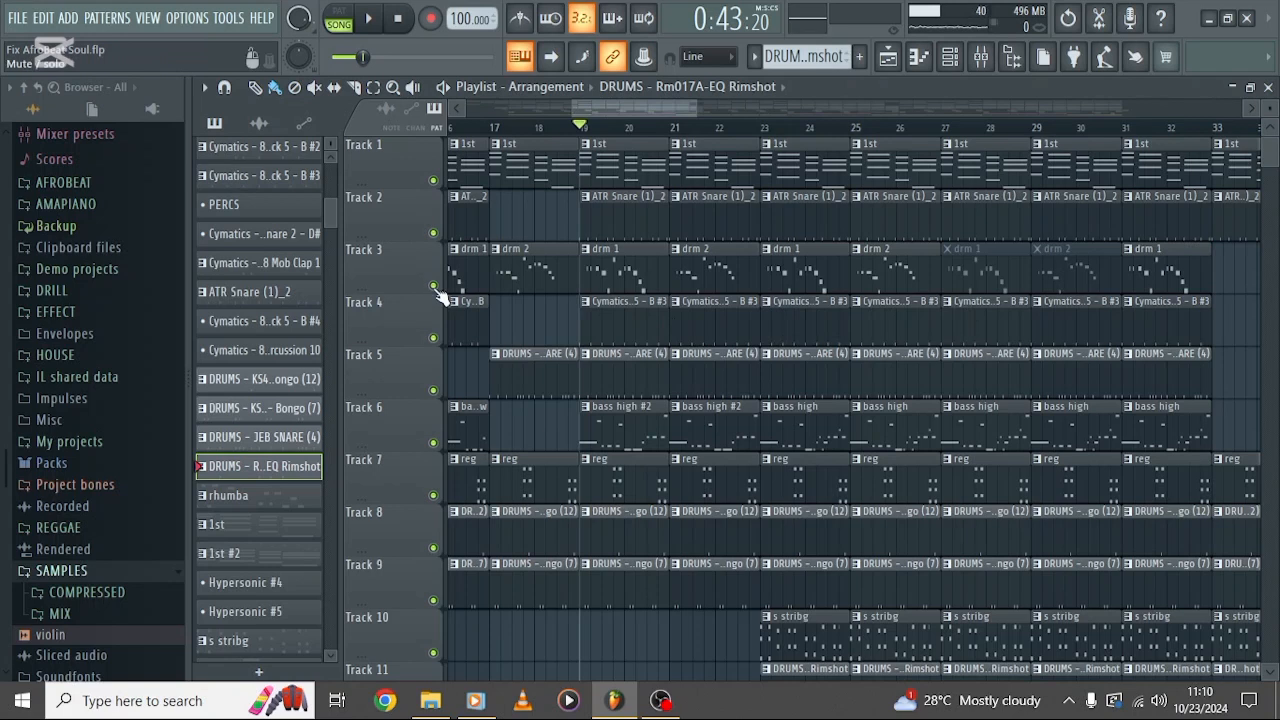
{"action": "scroll", "coordinate": [627, 302], "scroll_direction": "left", "scroll_amount": 5, "text": "shift"}
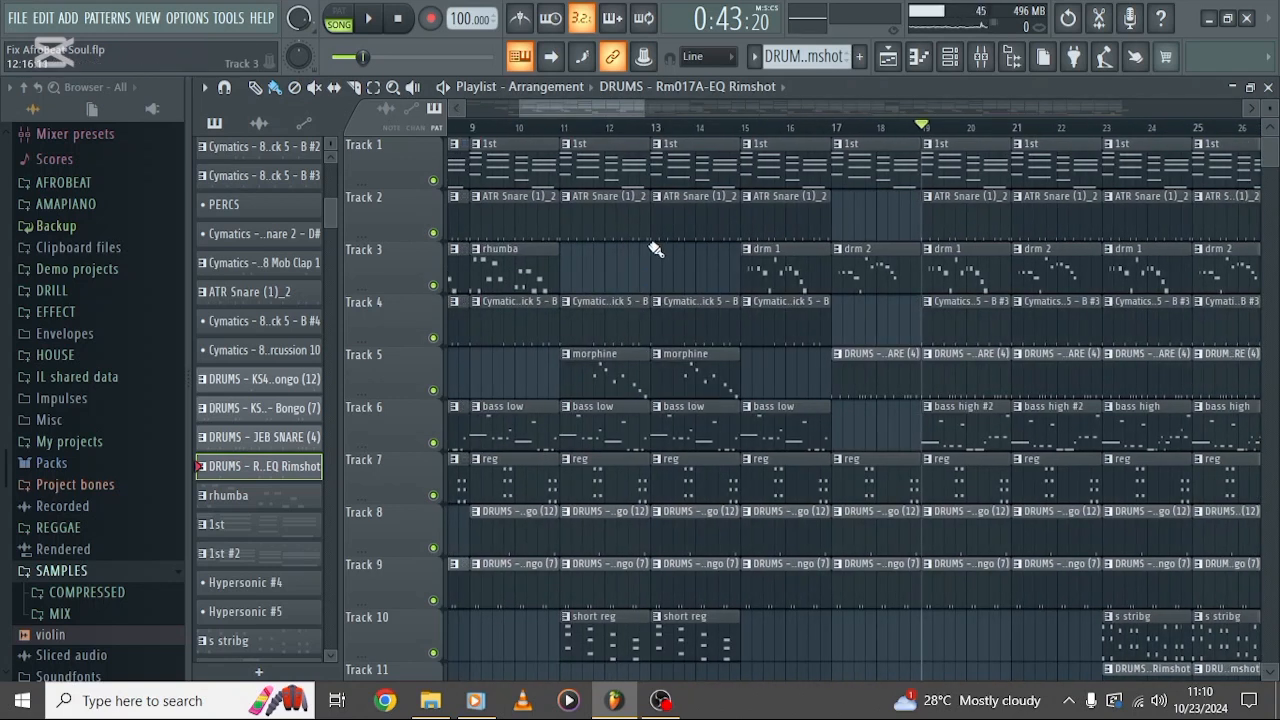
{"action": "left_click", "coordinate": [652, 128]}
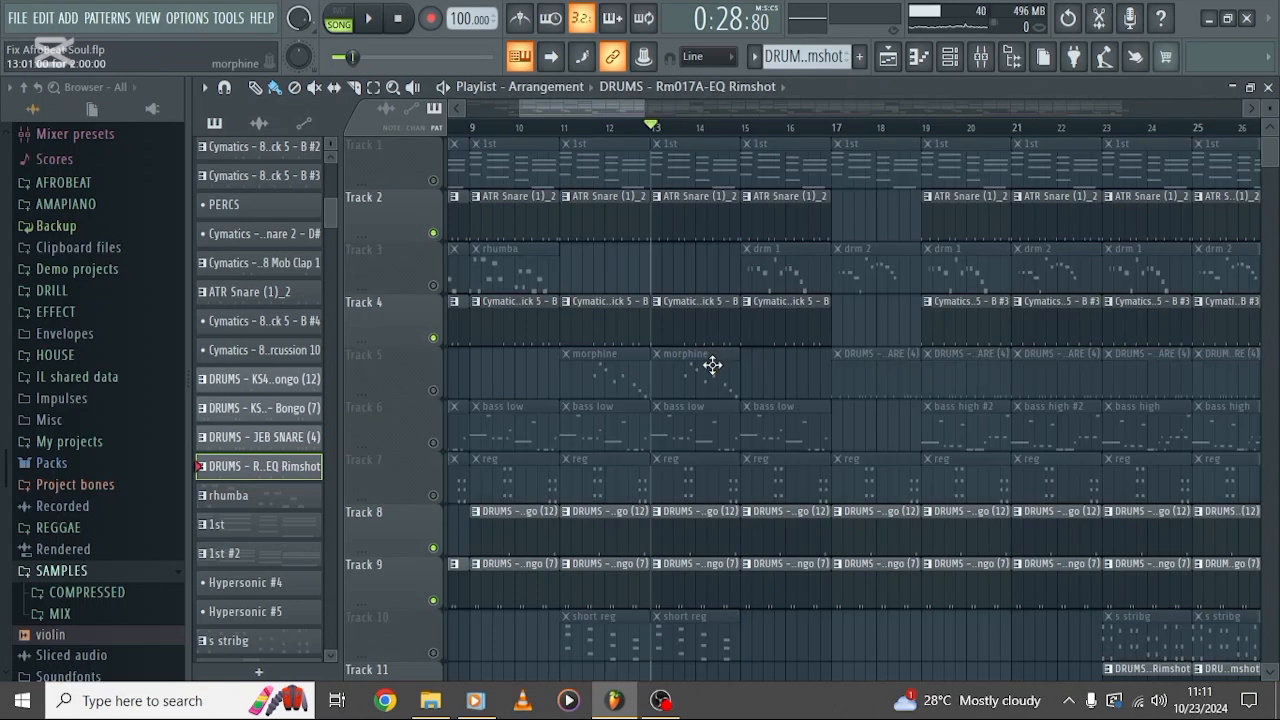
{"action": "key", "text": "space"}
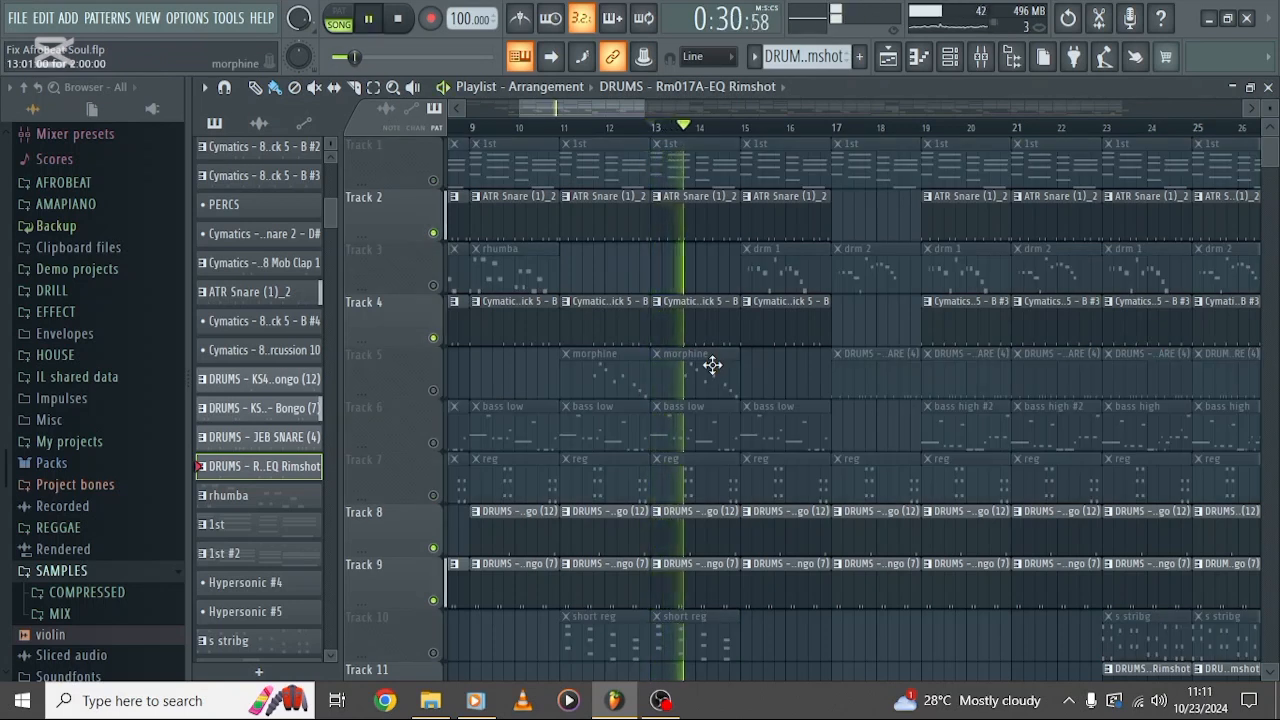
{"action": "scroll", "coordinate": [712, 364], "scroll_direction": "down", "scroll_amount": 6}
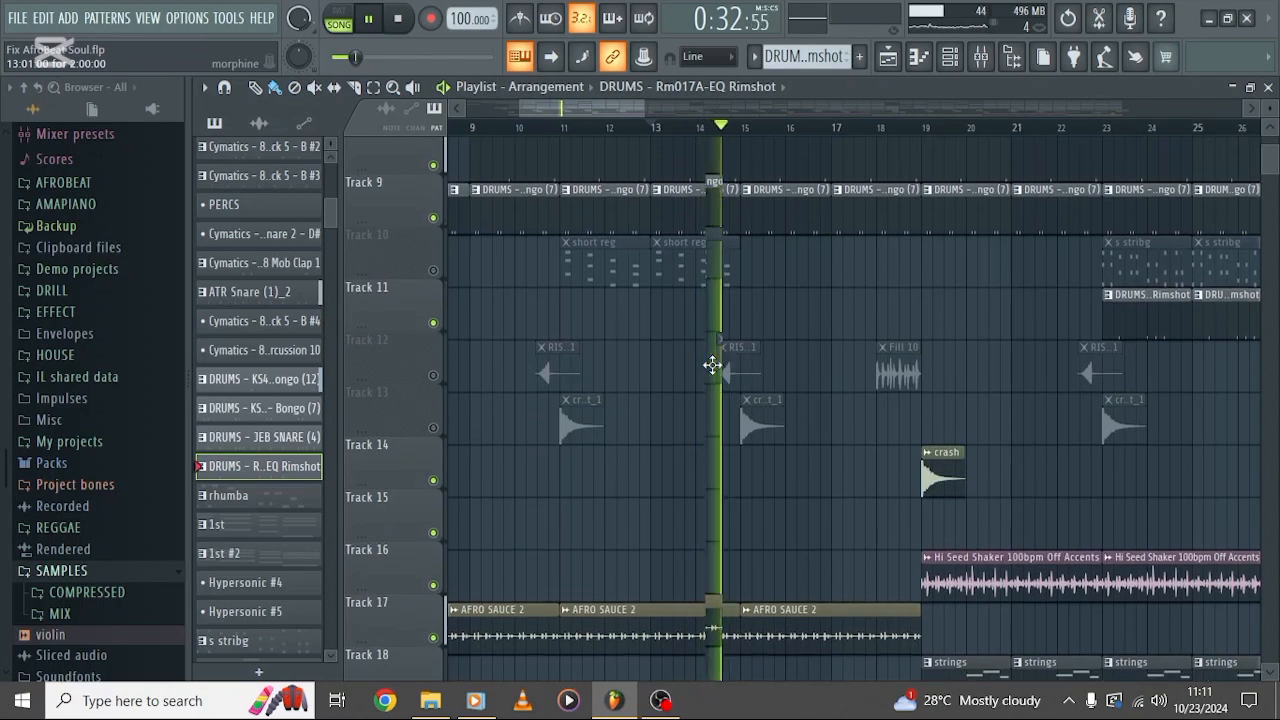
{"action": "scroll", "coordinate": [712, 364], "scroll_direction": "up", "scroll_amount": 6}
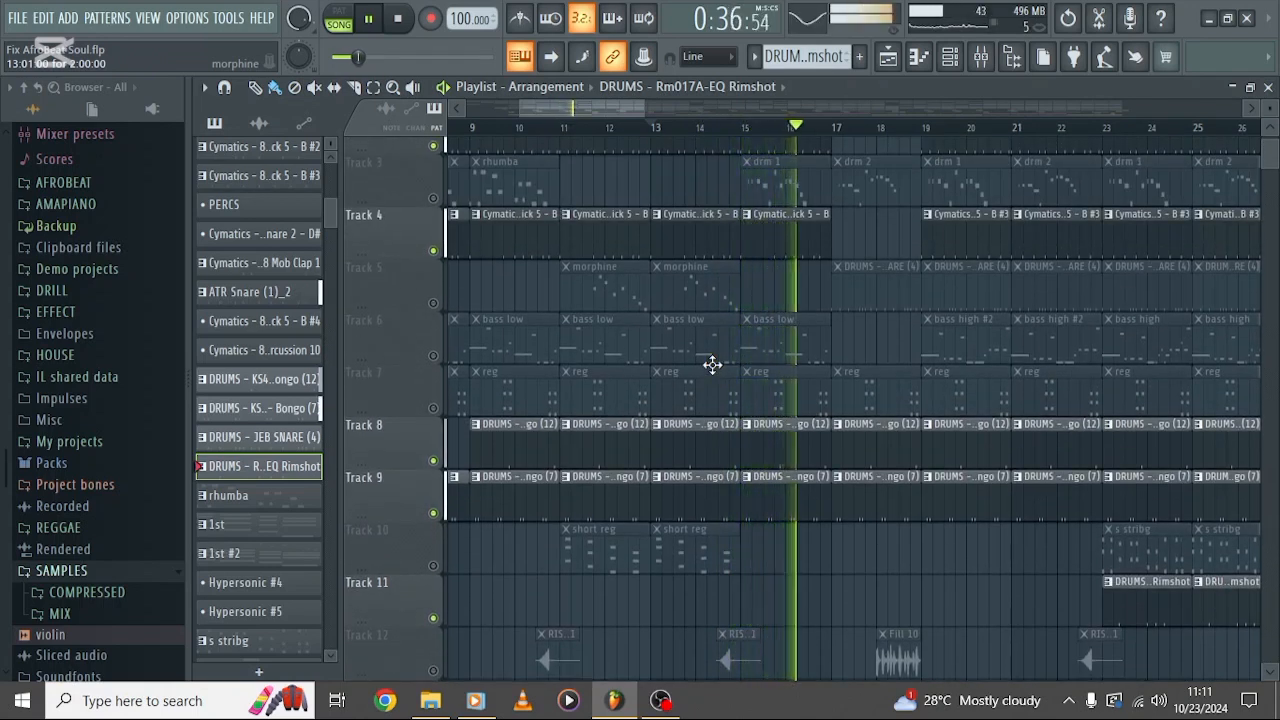
{"action": "key", "text": "space"}
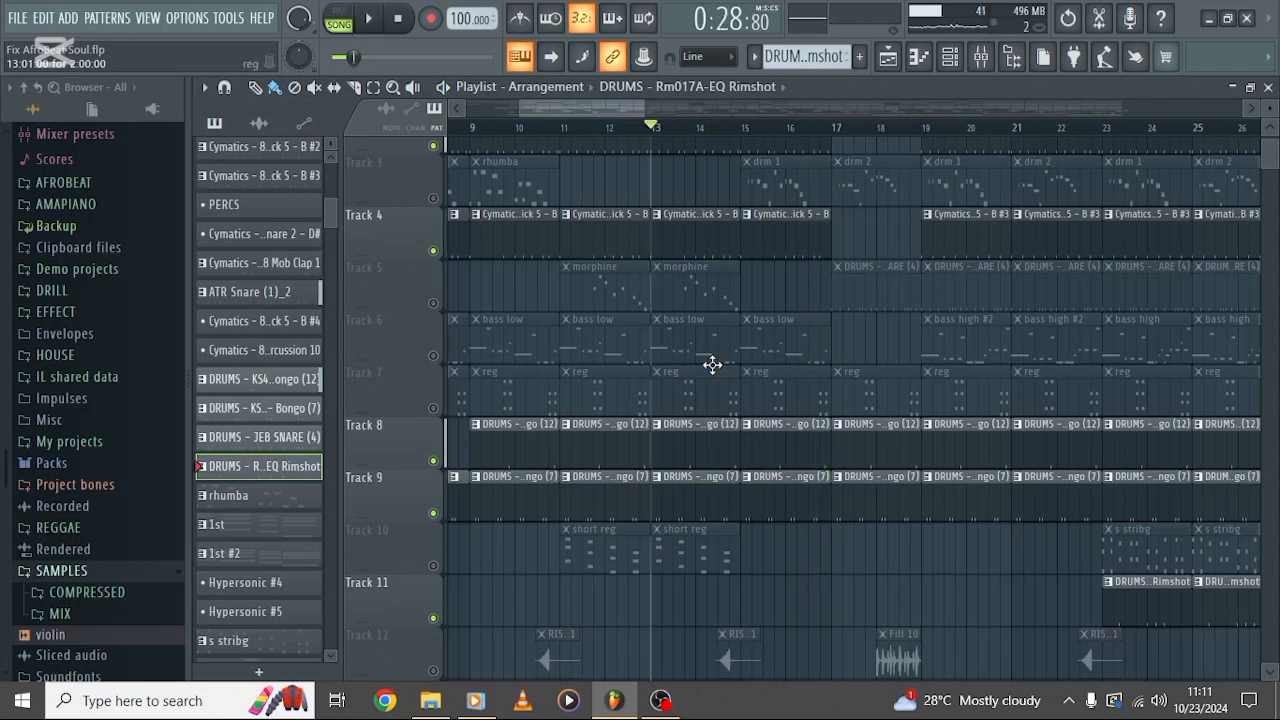
Step: Unmute Track 5 with the JEB SNARE (4) clips and play the full drum section from bar 19
{"action": "scroll", "coordinate": [946, 389], "scroll_direction": "right", "scroll_amount": 5}
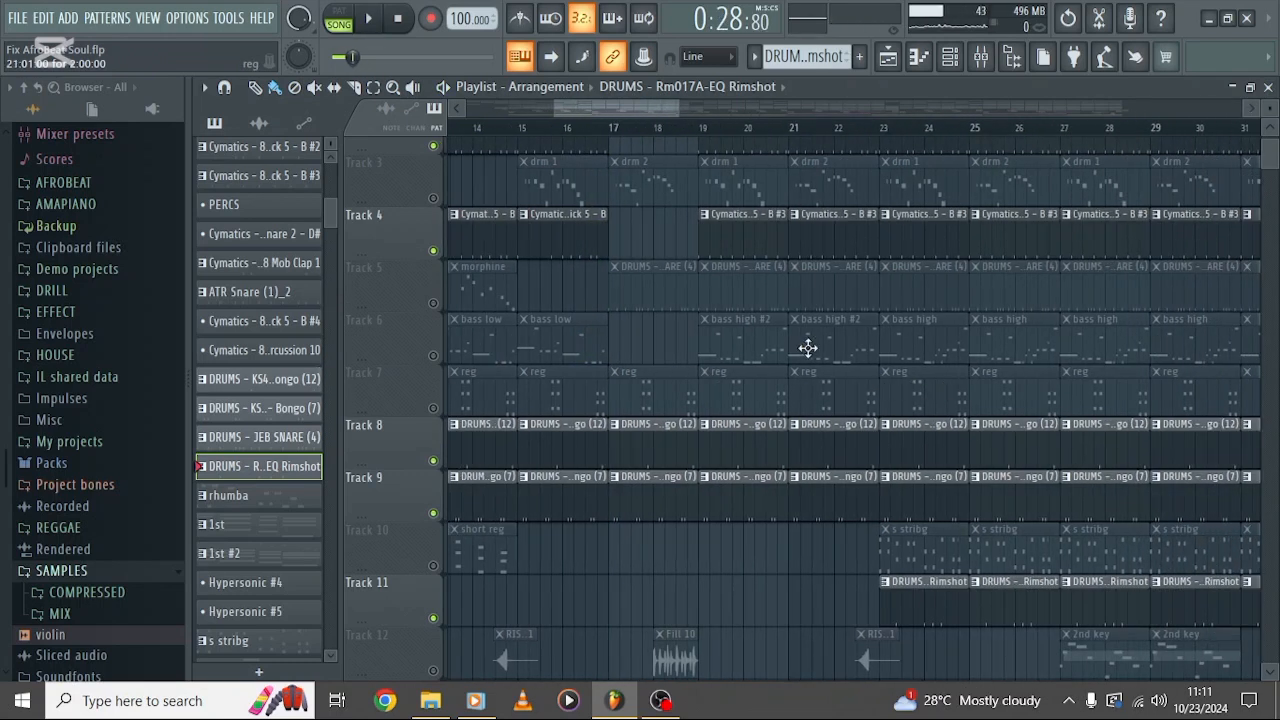
{"action": "scroll", "coordinate": [723, 250], "scroll_direction": "up", "scroll_amount": 2}
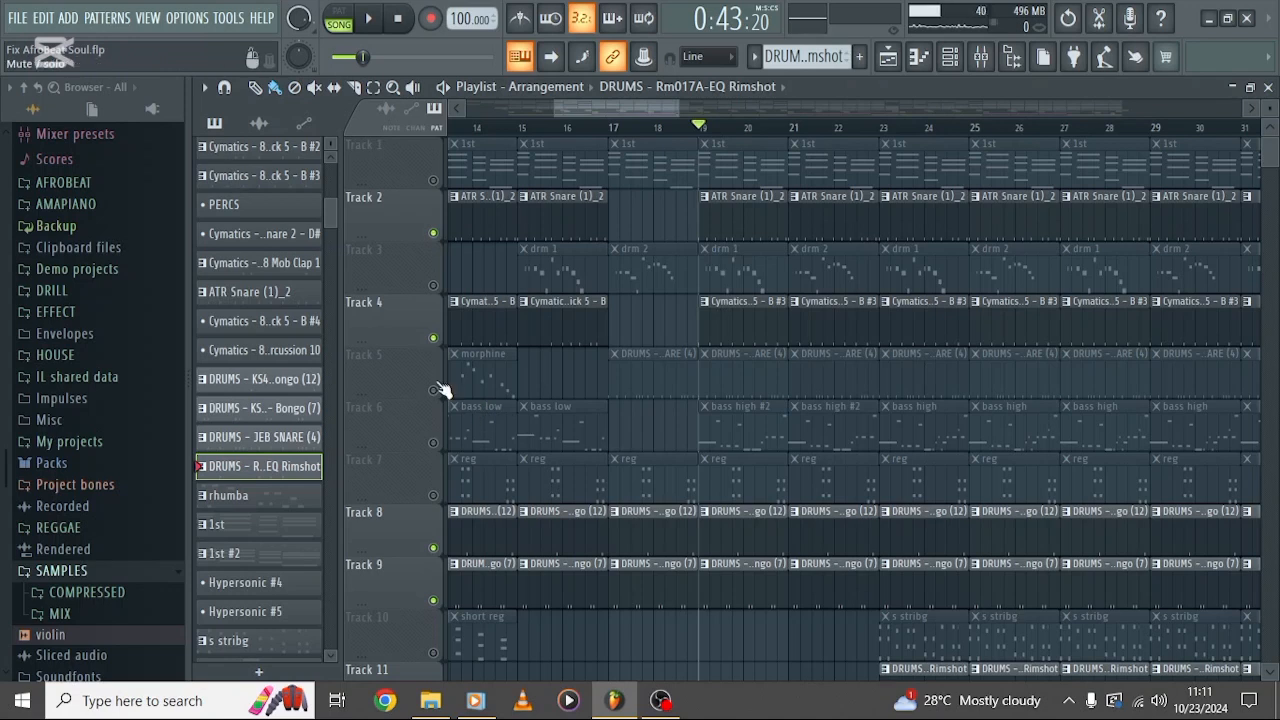
{"action": "left_click", "coordinate": [436, 389]}
{"action": "scroll", "coordinate": [730, 432], "scroll_direction": "down", "scroll_amount": 5}
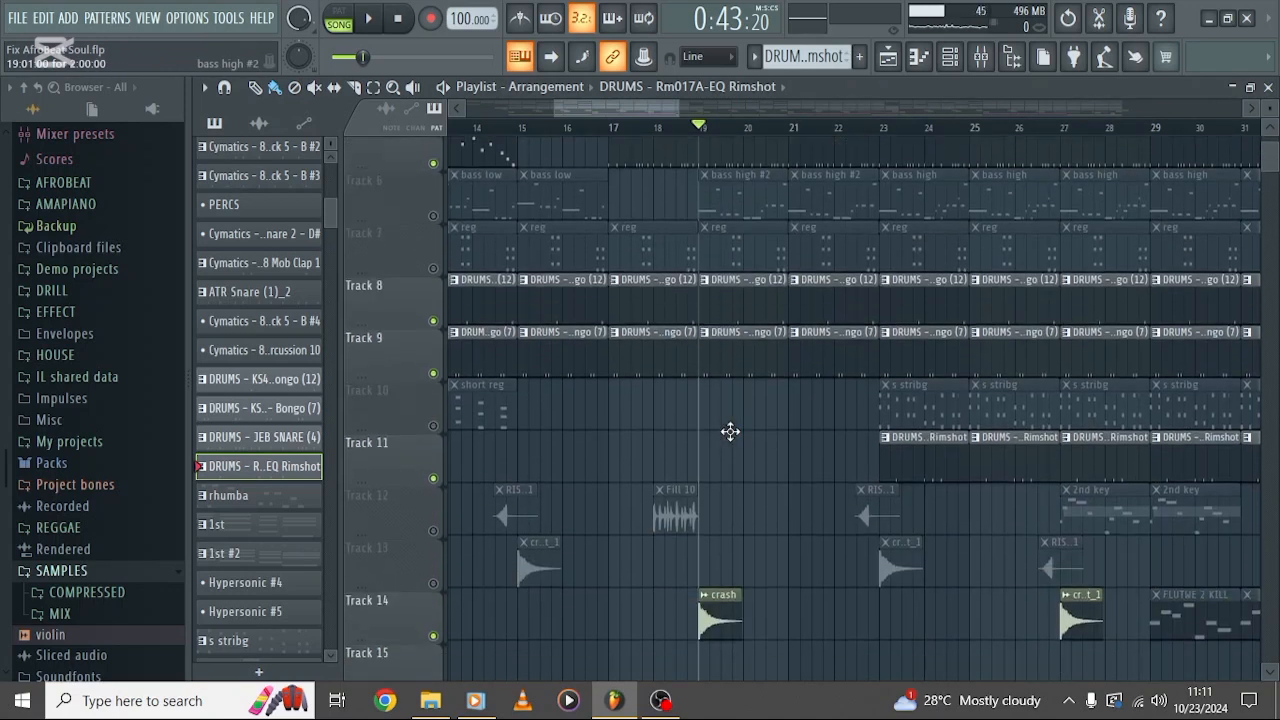
{"action": "scroll", "coordinate": [730, 432], "scroll_direction": "up", "scroll_amount": 5}
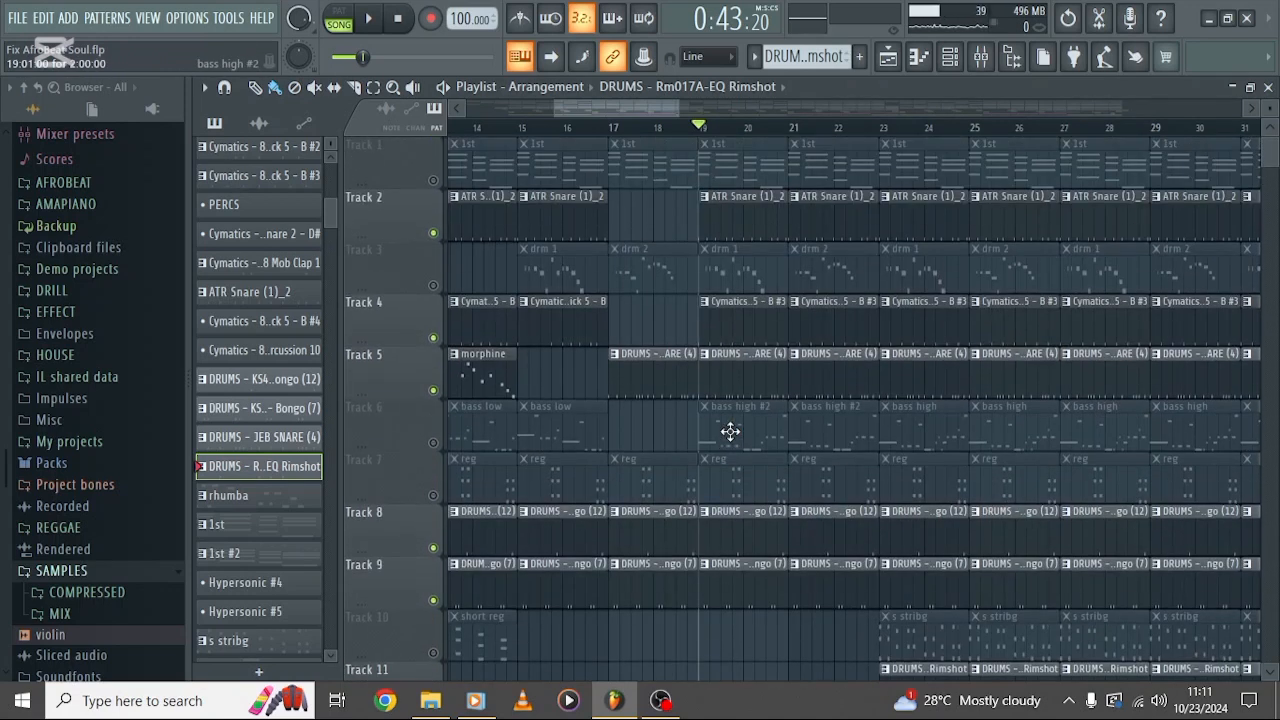
{"action": "scroll", "coordinate": [730, 432], "scroll_direction": "down", "scroll_amount": 2}
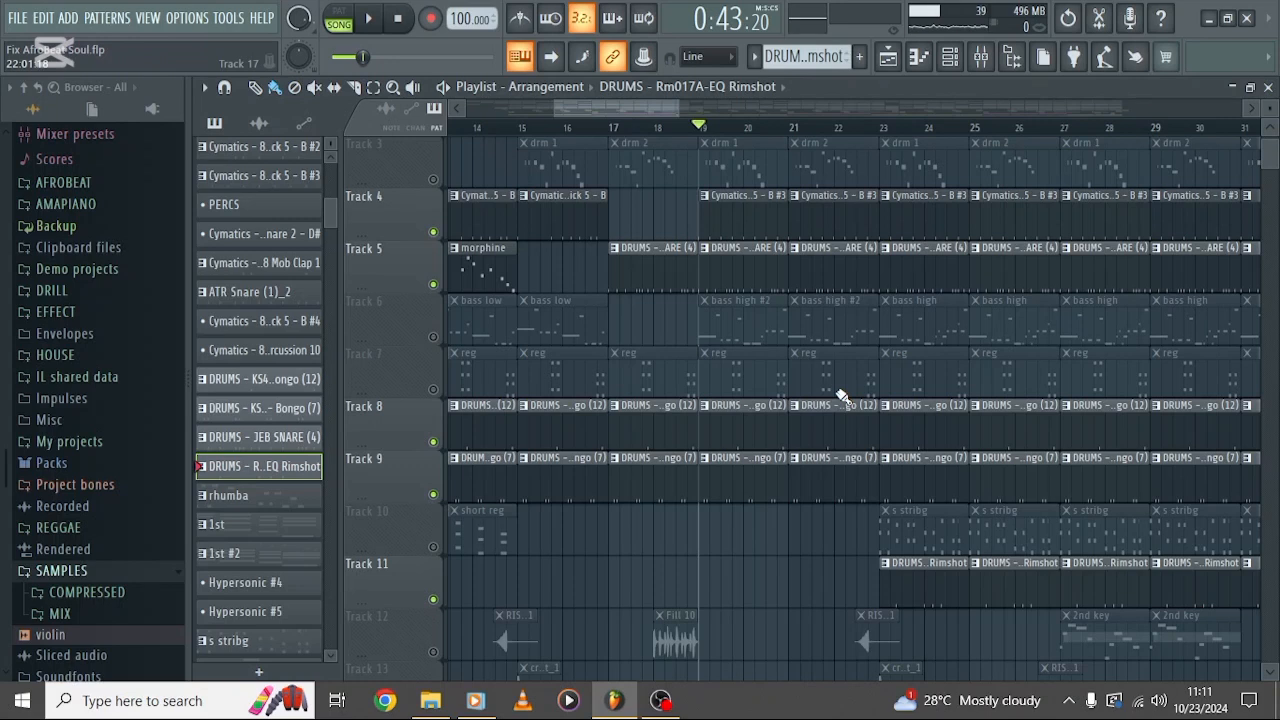
{"action": "key", "text": "space"}
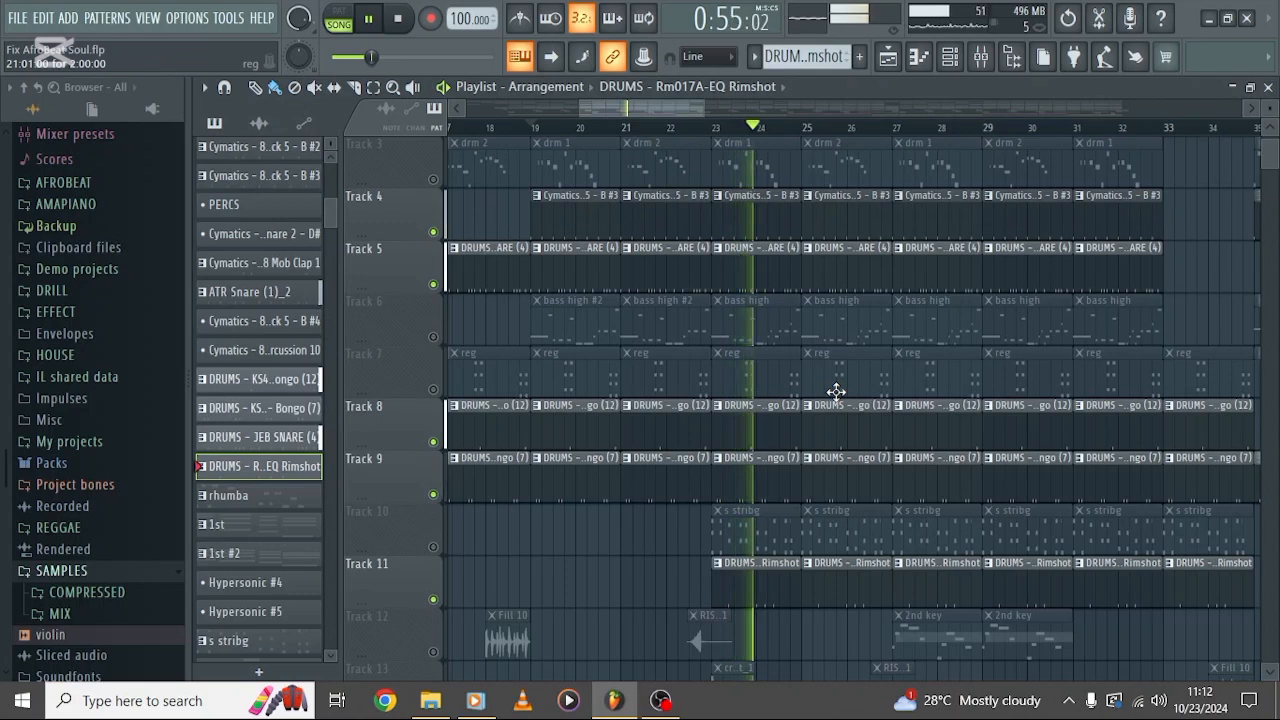
{"action": "key", "text": "space"}
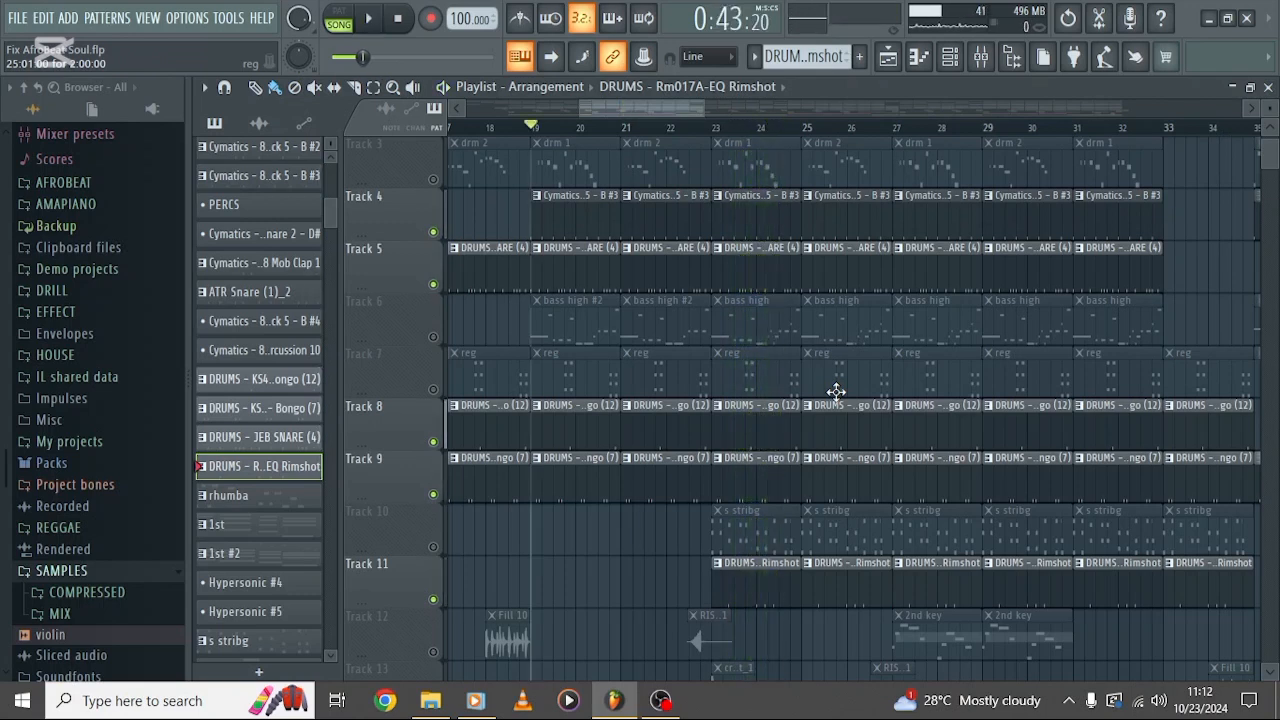
Step: Turn all muted playlist tracks back on and bring the start of the arrangement into view
{"action": "scroll", "coordinate": [739, 381], "scroll_direction": "down", "scroll_amount": 5}
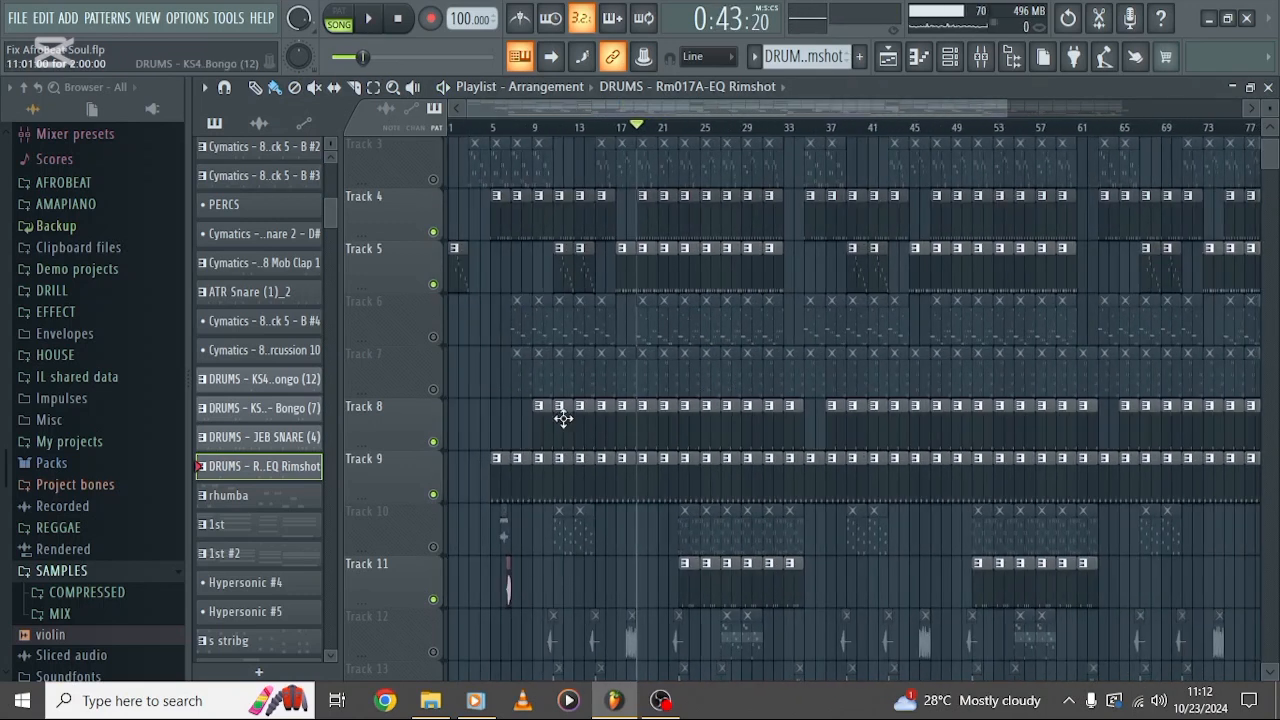
{"action": "right_click", "coordinate": [435, 496]}
{"action": "right_click", "coordinate": [435, 496]}
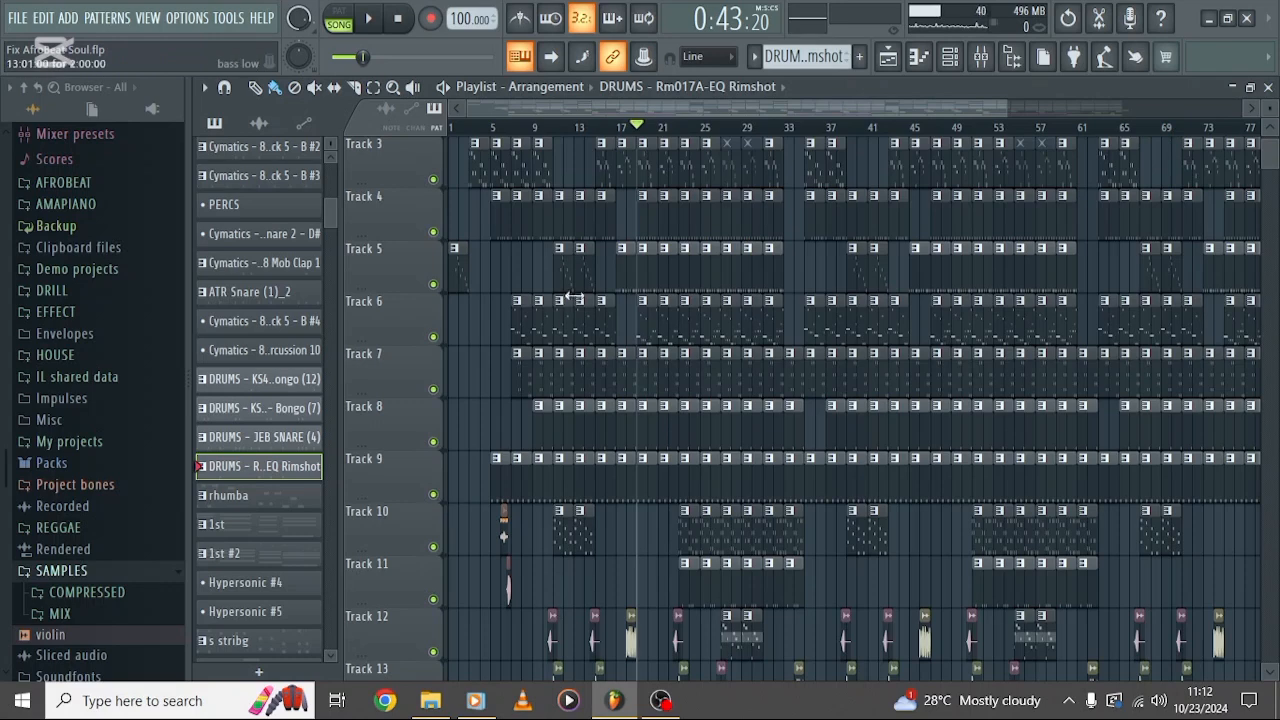
{"action": "scroll", "coordinate": [573, 297], "scroll_direction": "up", "scroll_amount": 3}
{"action": "scroll", "coordinate": [575, 290], "scroll_direction": "up", "scroll_amount": 2}
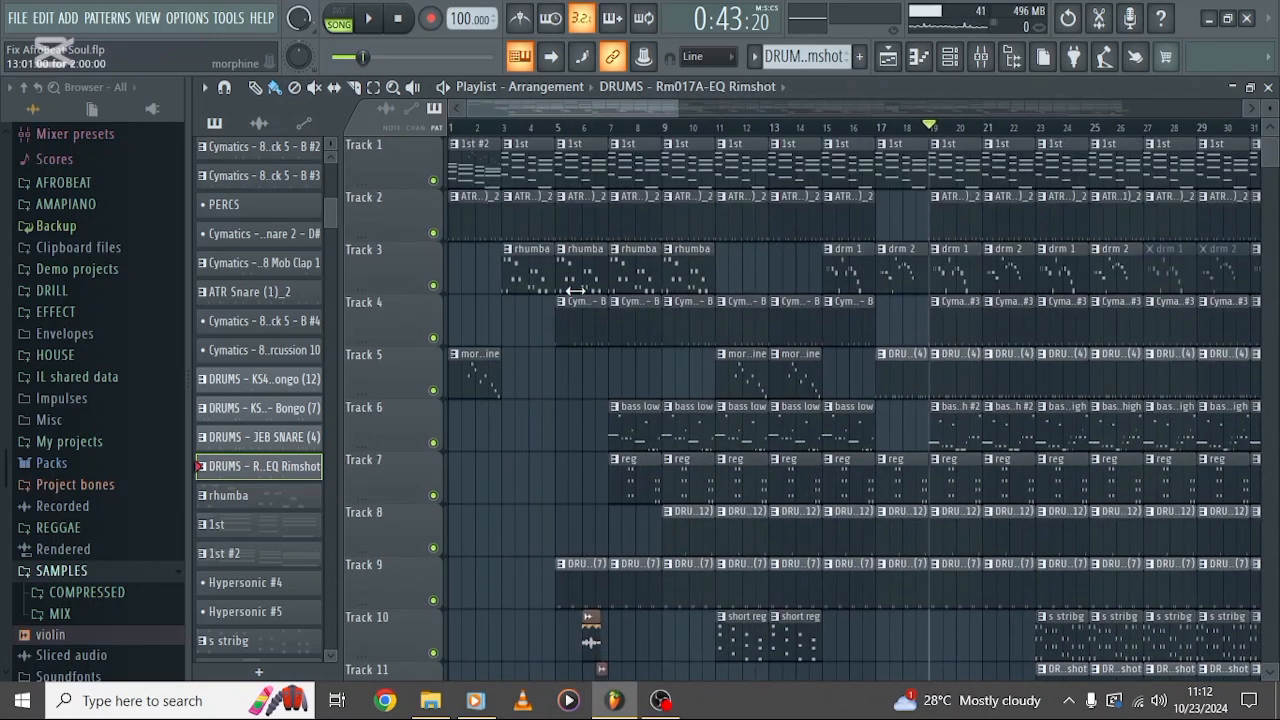
Step: Open the "1st" pattern from Track 1 at bar 3 in the piano roll and show its chord notes from bar 1
{"action": "double_click", "coordinate": [529, 165]}
{"action": "scroll", "coordinate": [529, 165], "scroll_direction": "left", "scroll_amount": 2}
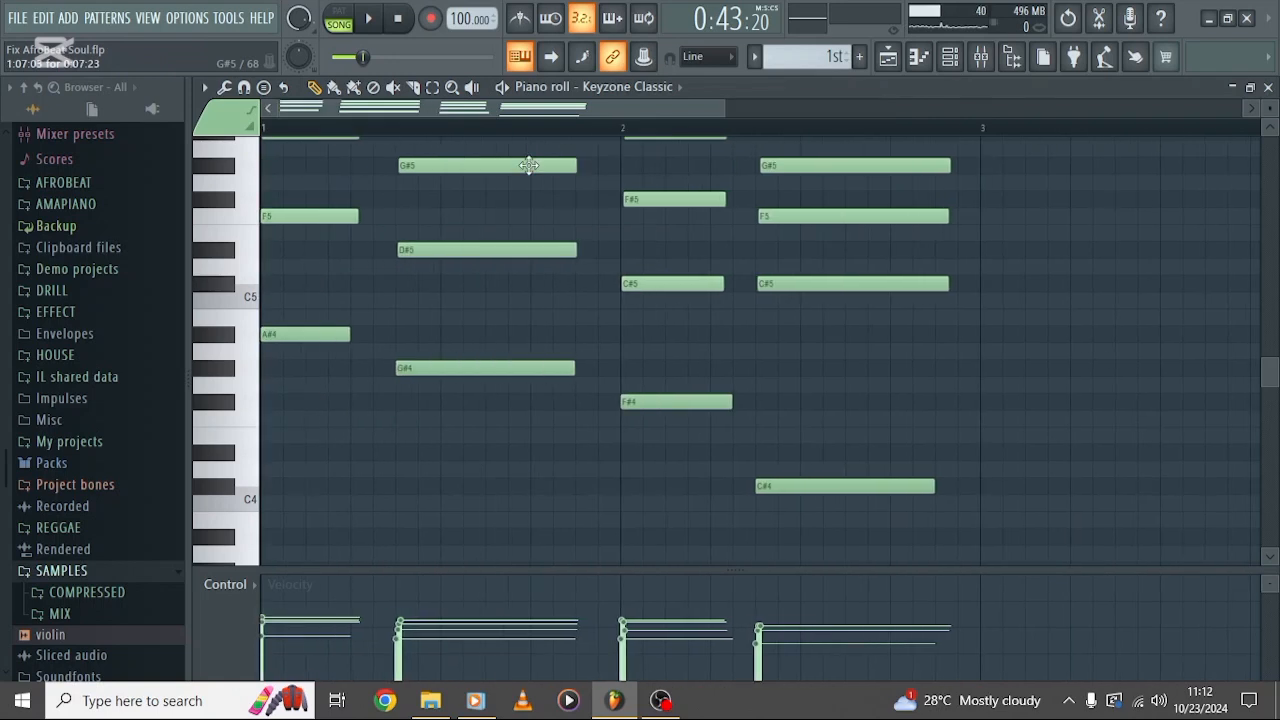
{"action": "scroll", "coordinate": [574, 269], "scroll_direction": "up", "scroll_amount": 1}
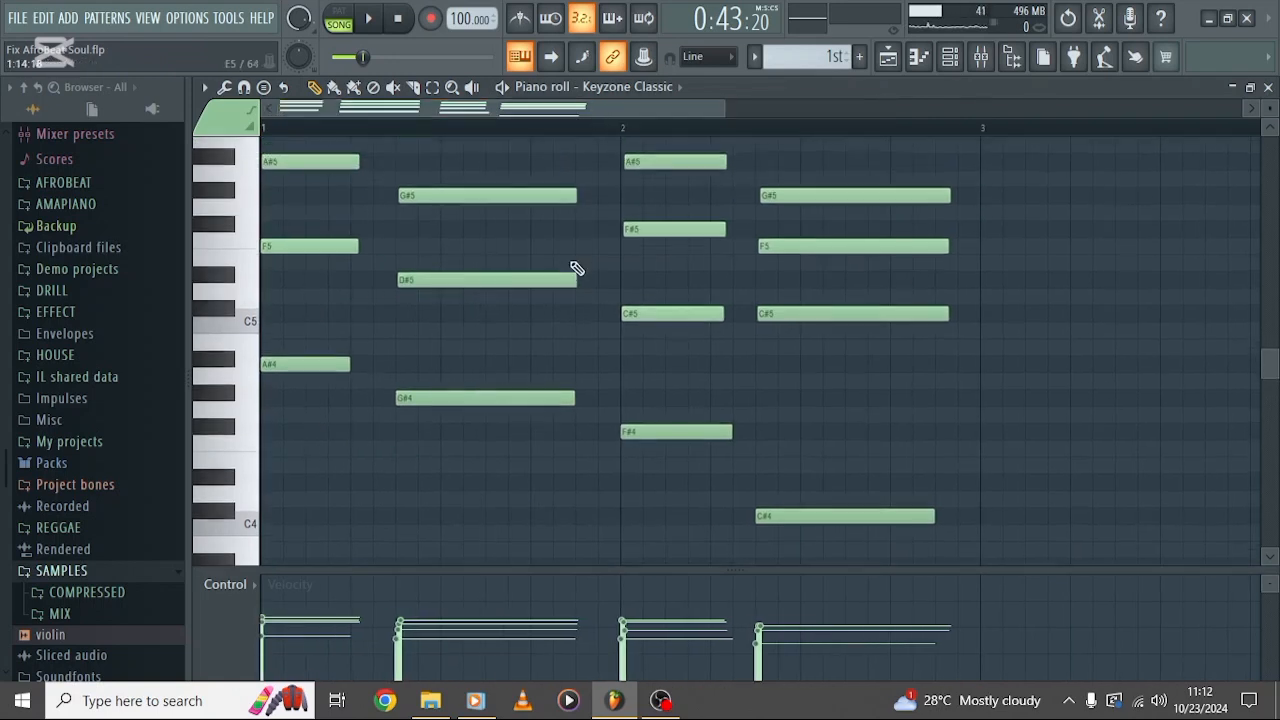
{"action": "scroll", "coordinate": [576, 268], "scroll_direction": "down", "scroll_amount": 1, "text": "ctrl"}
{"action": "scroll", "coordinate": [576, 268], "scroll_direction": "down", "scroll_amount": 1, "text": "ctrl"}
{"action": "scroll", "coordinate": [574, 271], "scroll_direction": "up", "scroll_amount": 1}
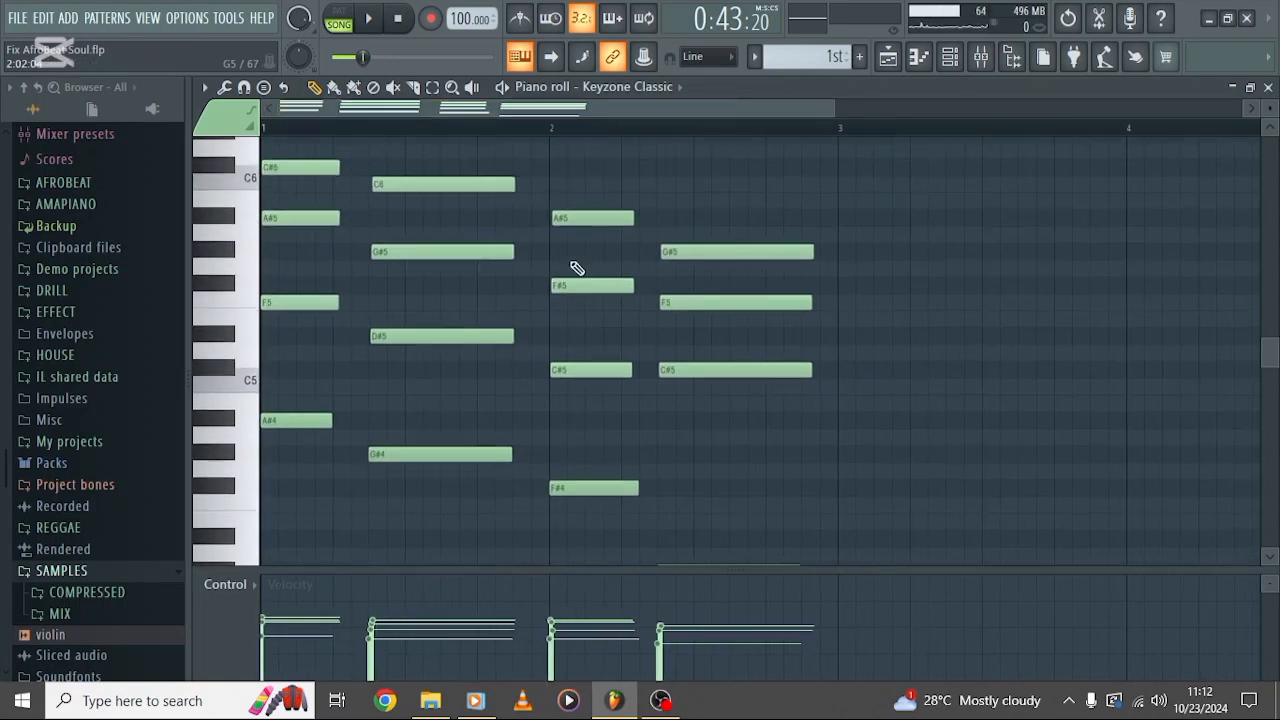
Step: Open the Keyzone Classic channel's instrument to show its piano program, and return to the piano roll
{"action": "left_click", "coordinate": [951, 62]}
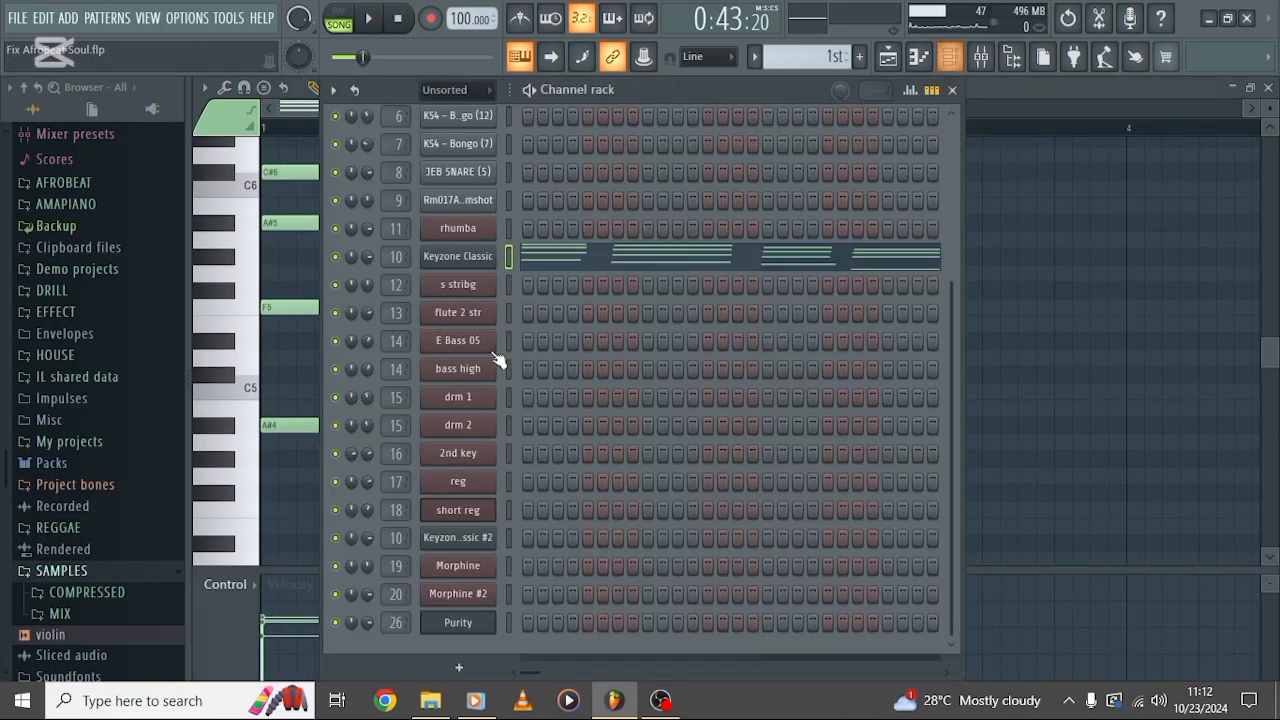
{"action": "left_click", "coordinate": [479, 262]}
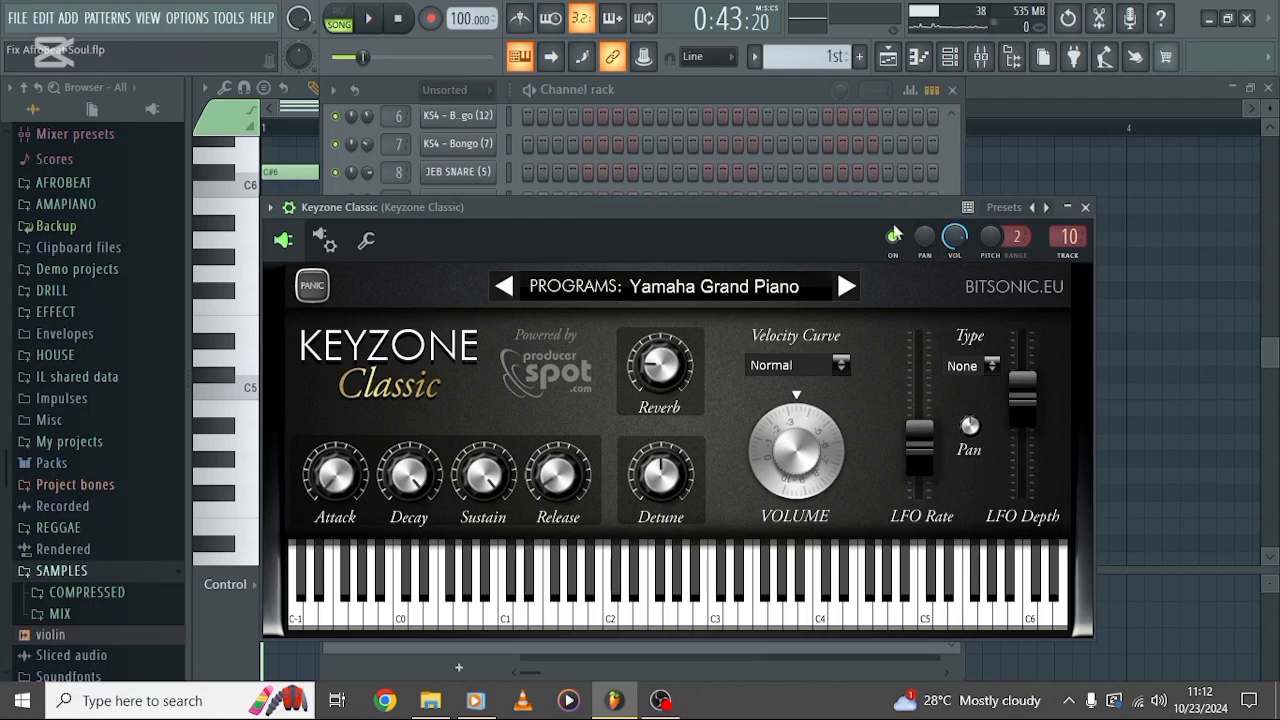
{"action": "left_click", "coordinate": [922, 57]}
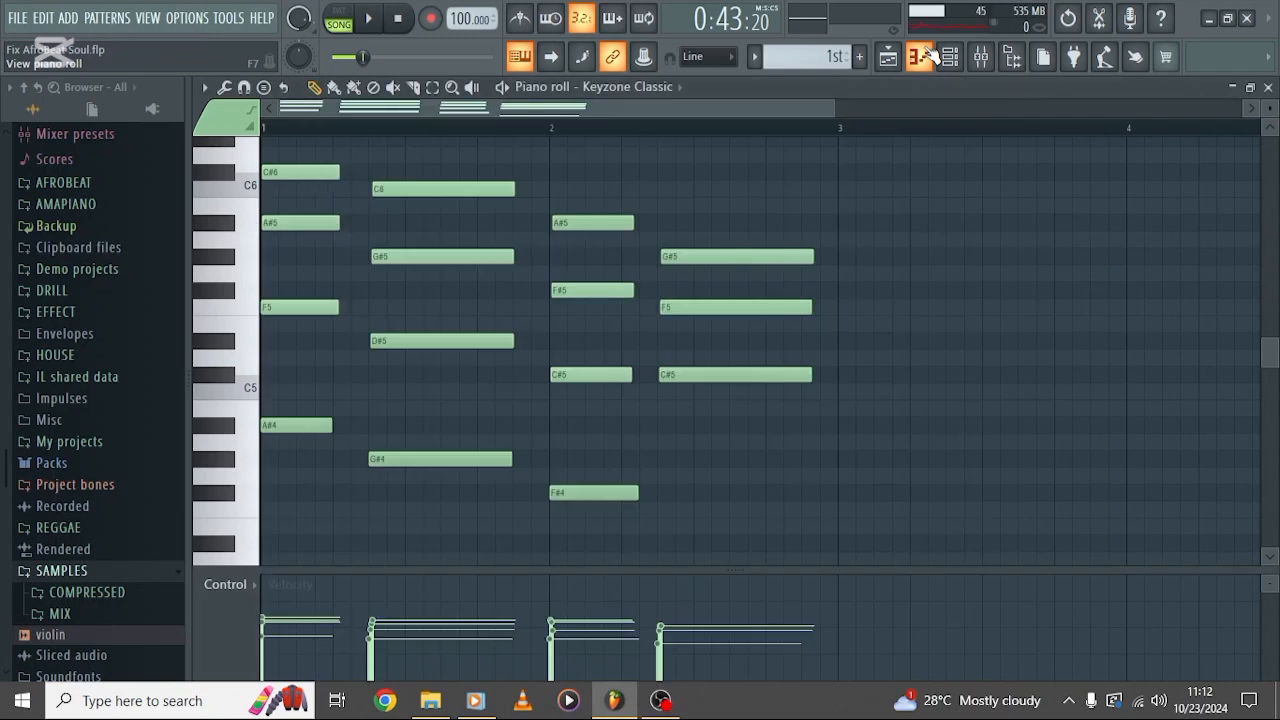
Step: Audition the "1st" chord pattern on its own while viewing its lower and upper notes, and stop playback
{"action": "left_click", "coordinate": [503, 87]}
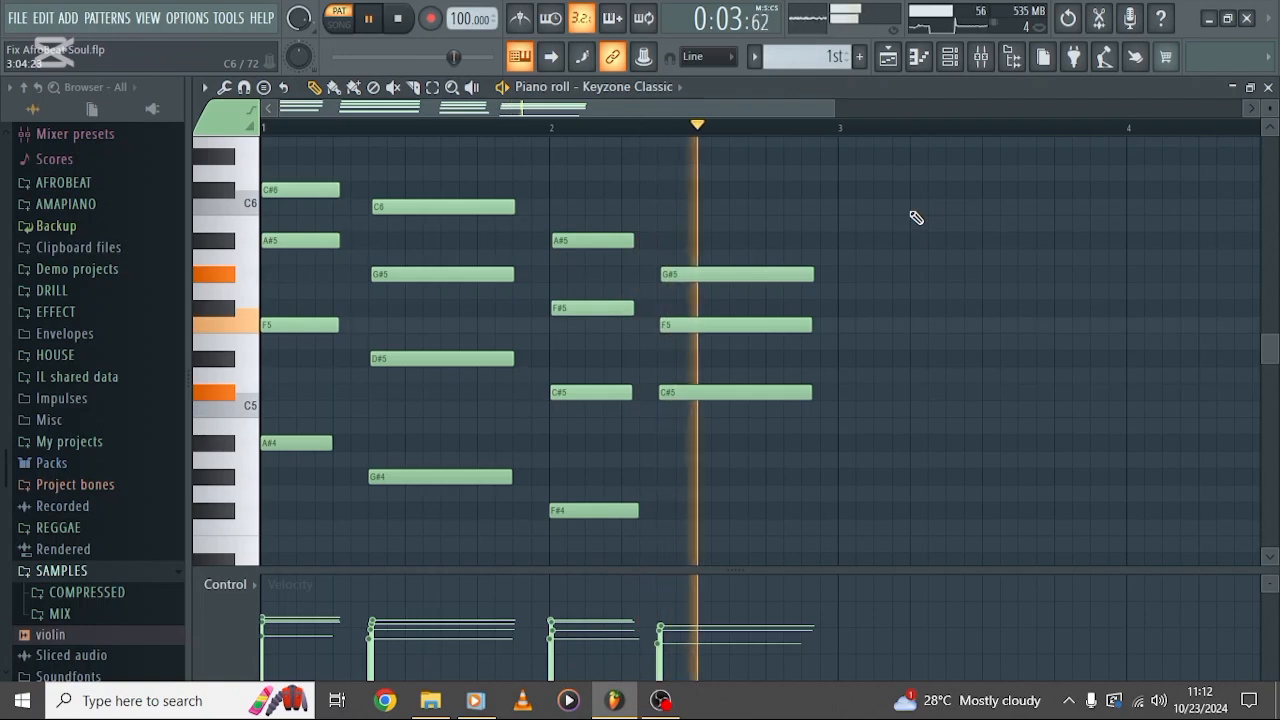
{"action": "scroll", "coordinate": [916, 217], "scroll_direction": "down", "scroll_amount": 2}
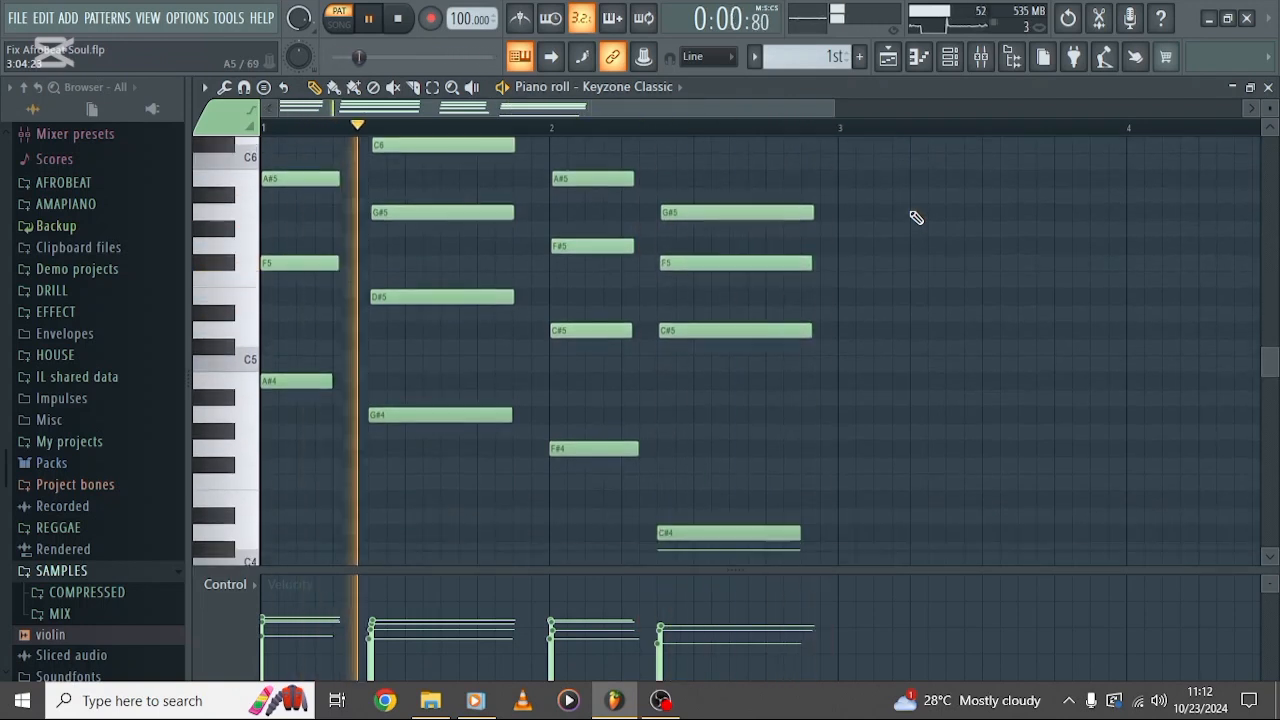
{"action": "scroll", "coordinate": [916, 217], "scroll_direction": "up", "scroll_amount": 2}
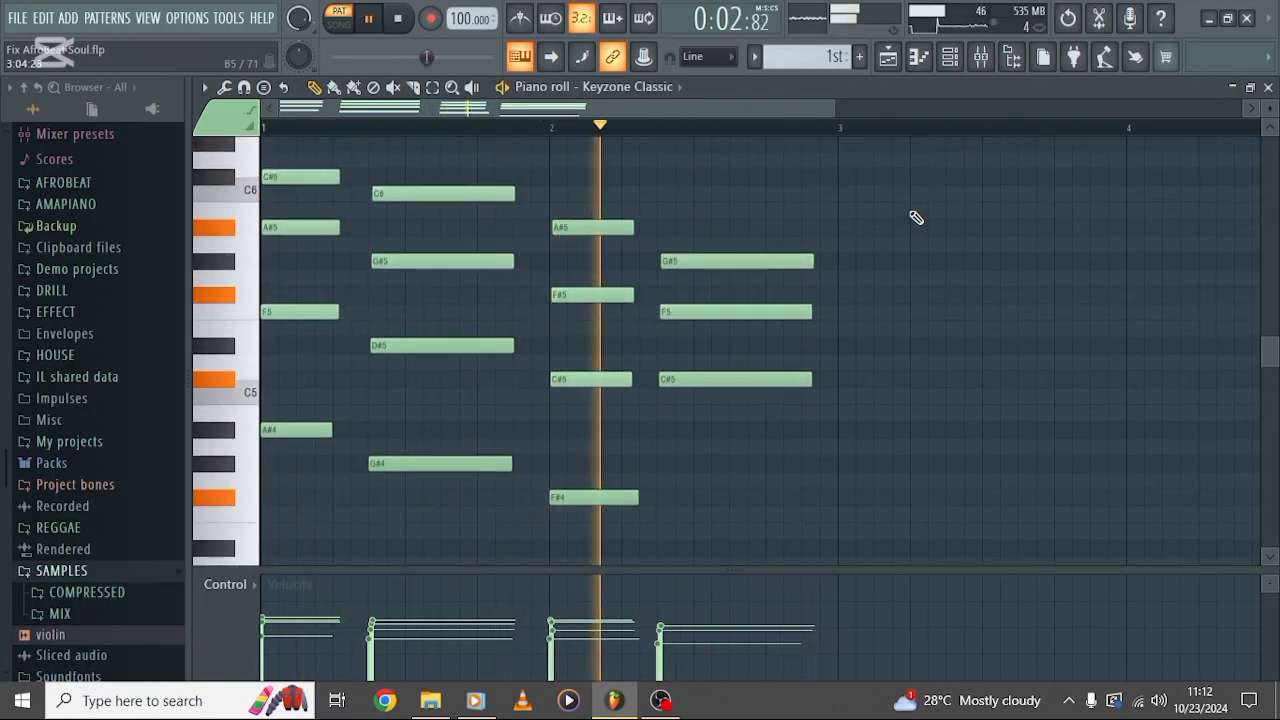
{"action": "key", "text": "space"}
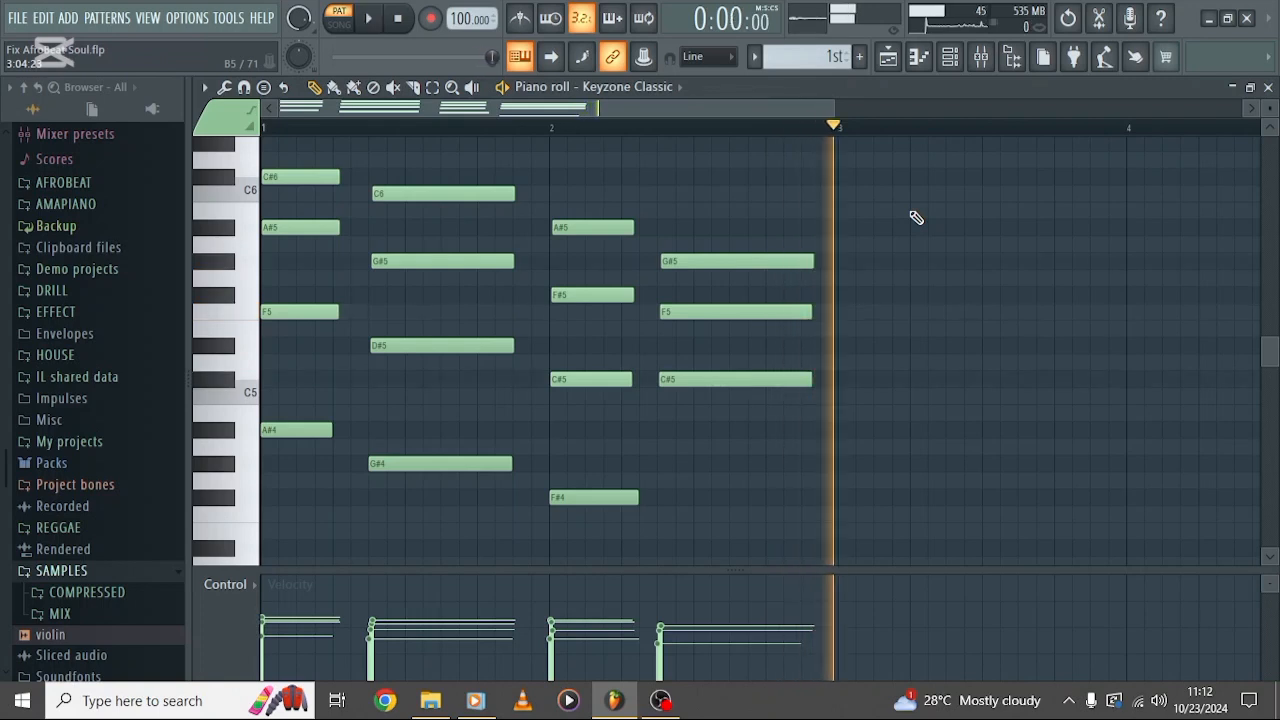
Step: Return to the playlist and open the morphine pattern from Track 5 in the piano roll, showing it from bar 1
{"action": "left_click", "coordinate": [888, 57]}
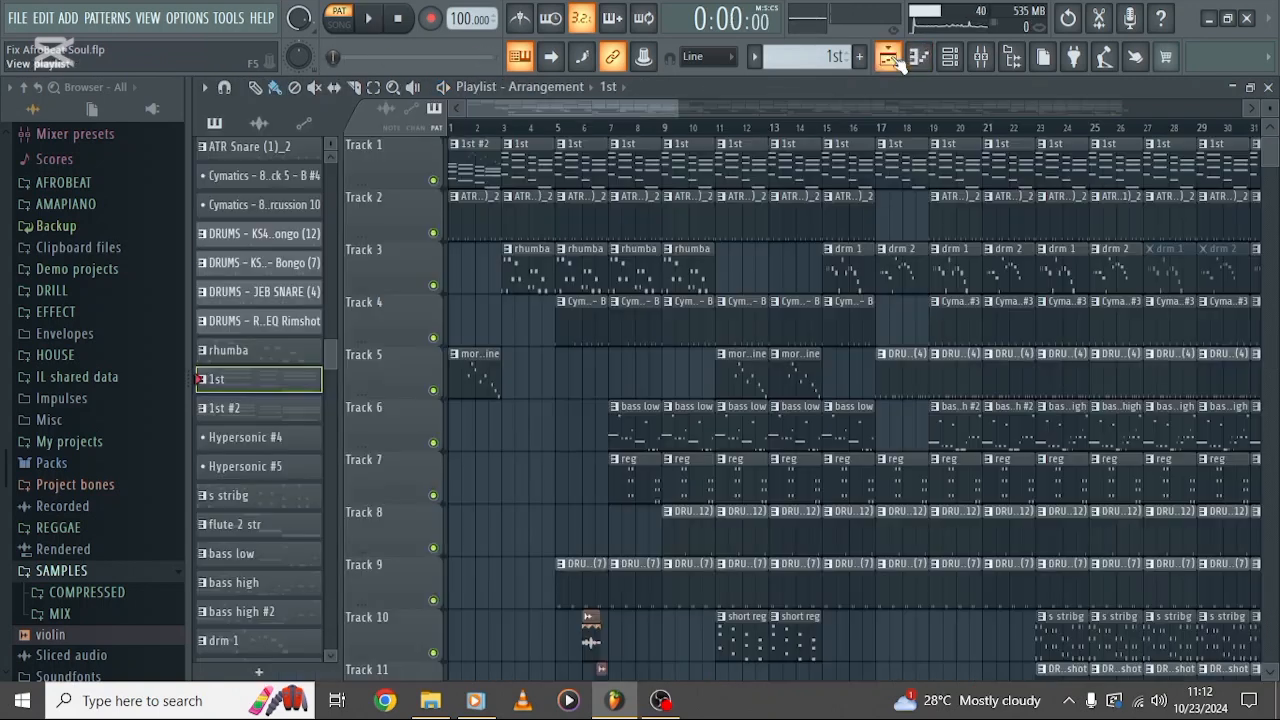
{"action": "left_click", "coordinate": [500, 369]}
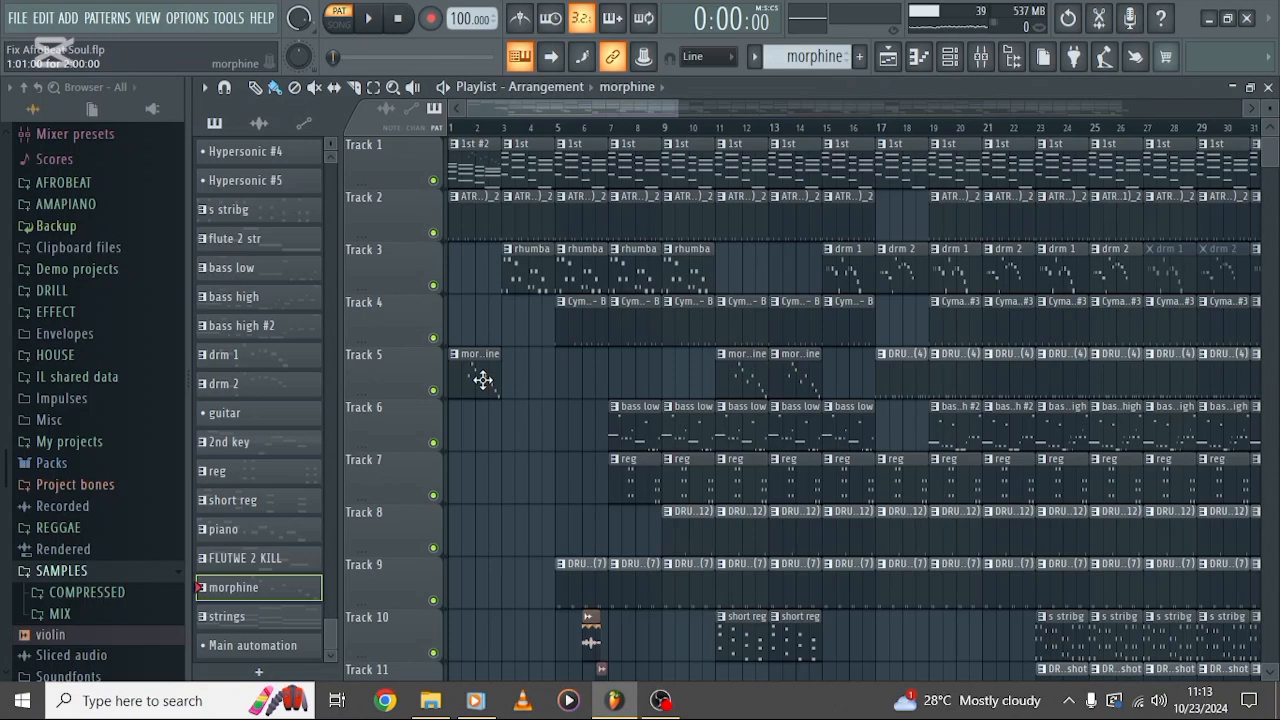
{"action": "double_click", "coordinate": [483, 379]}
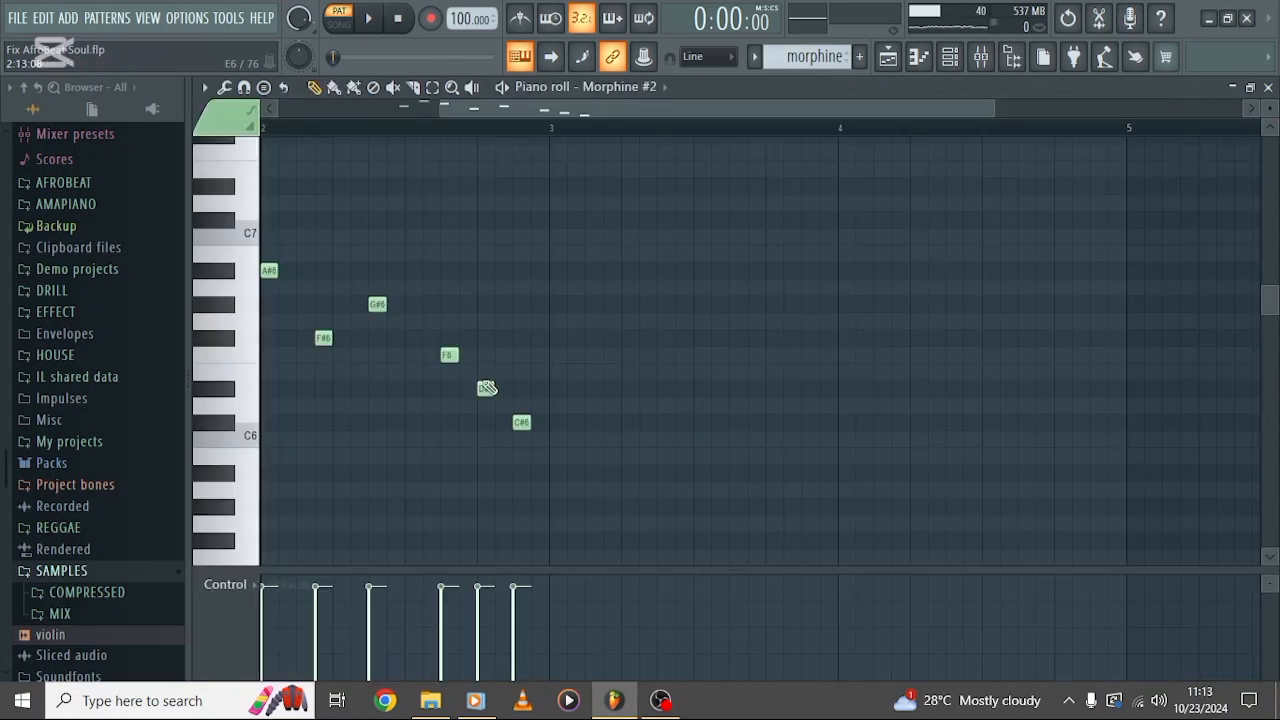
{"action": "scroll", "coordinate": [489, 387], "scroll_direction": "left", "scroll_amount": 5}
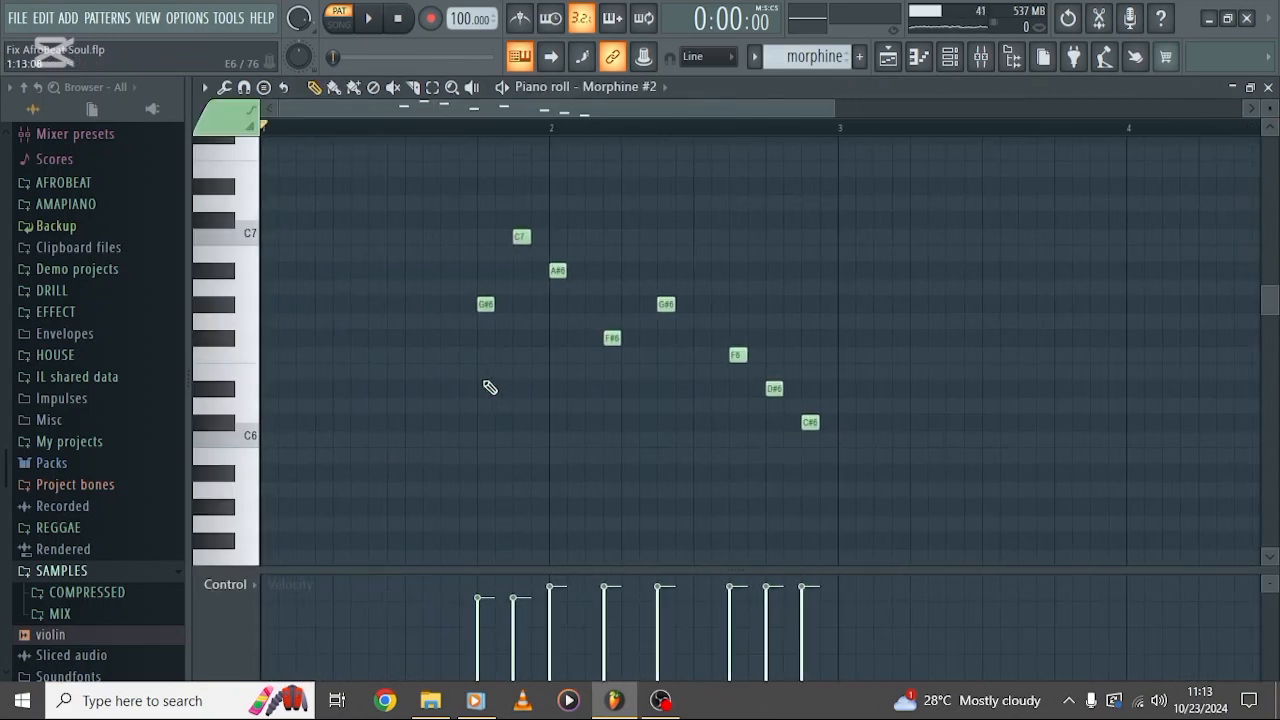
Step: Open the Morphine #2 synth to show its program, and audition the morphine pattern on its own in the piano roll
{"action": "left_click", "coordinate": [950, 58]}
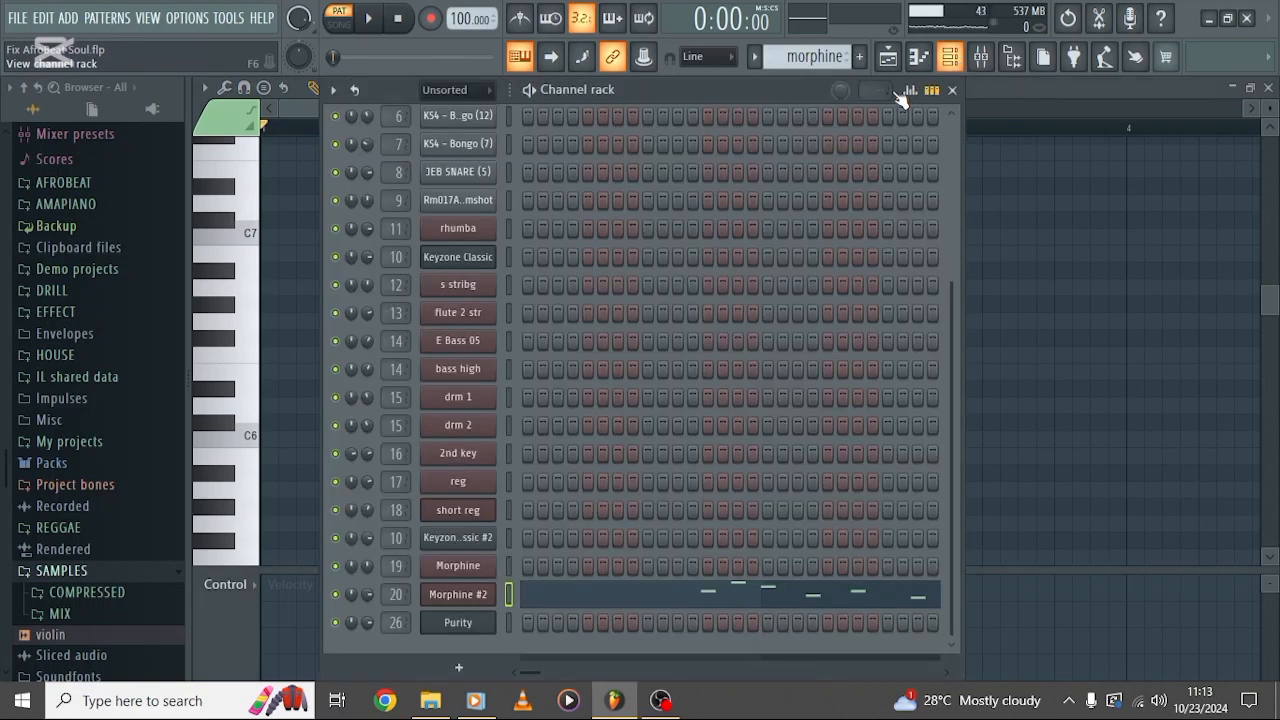
{"action": "left_click", "coordinate": [459, 600]}
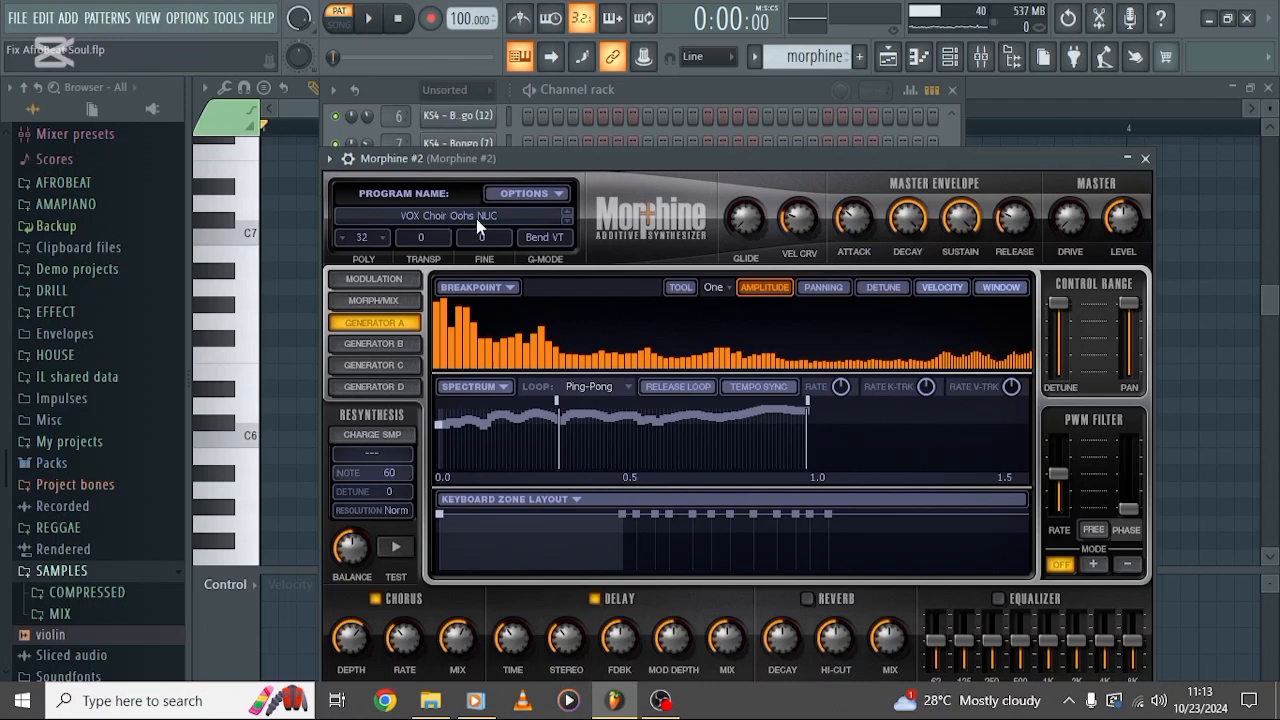
{"action": "left_click", "coordinate": [303, 116]}
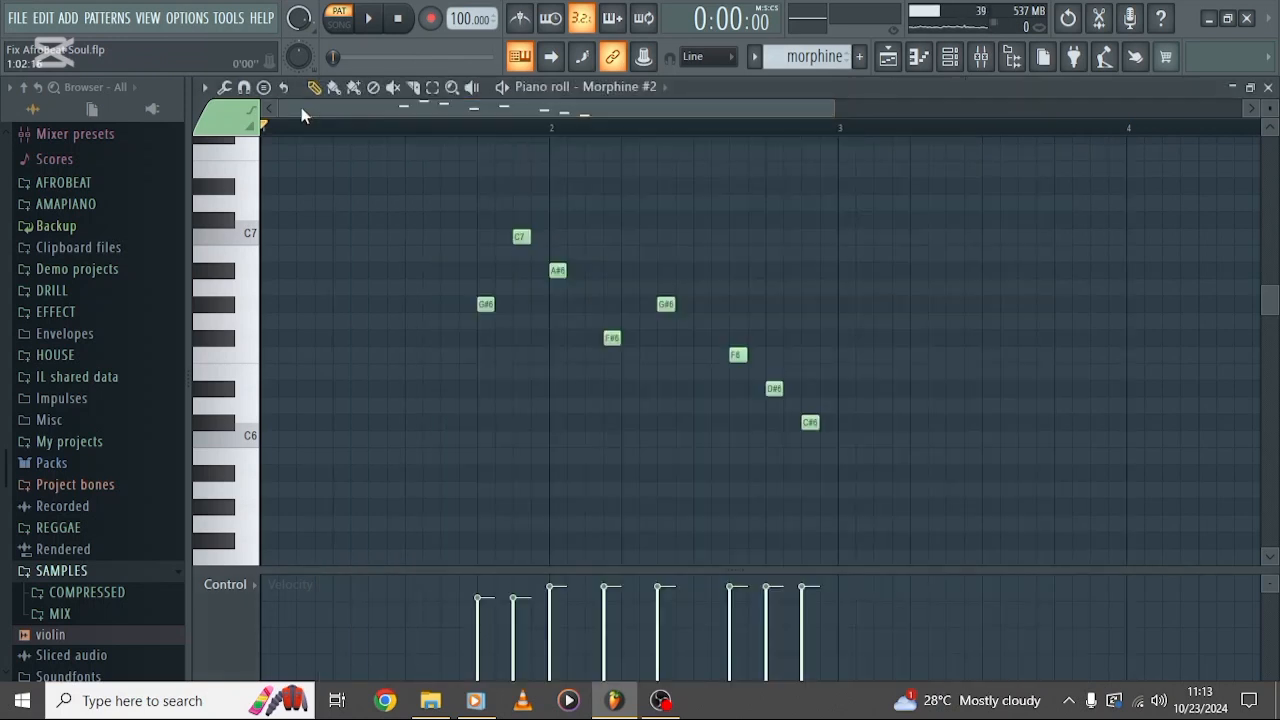
{"action": "left_click", "coordinate": [503, 87]}
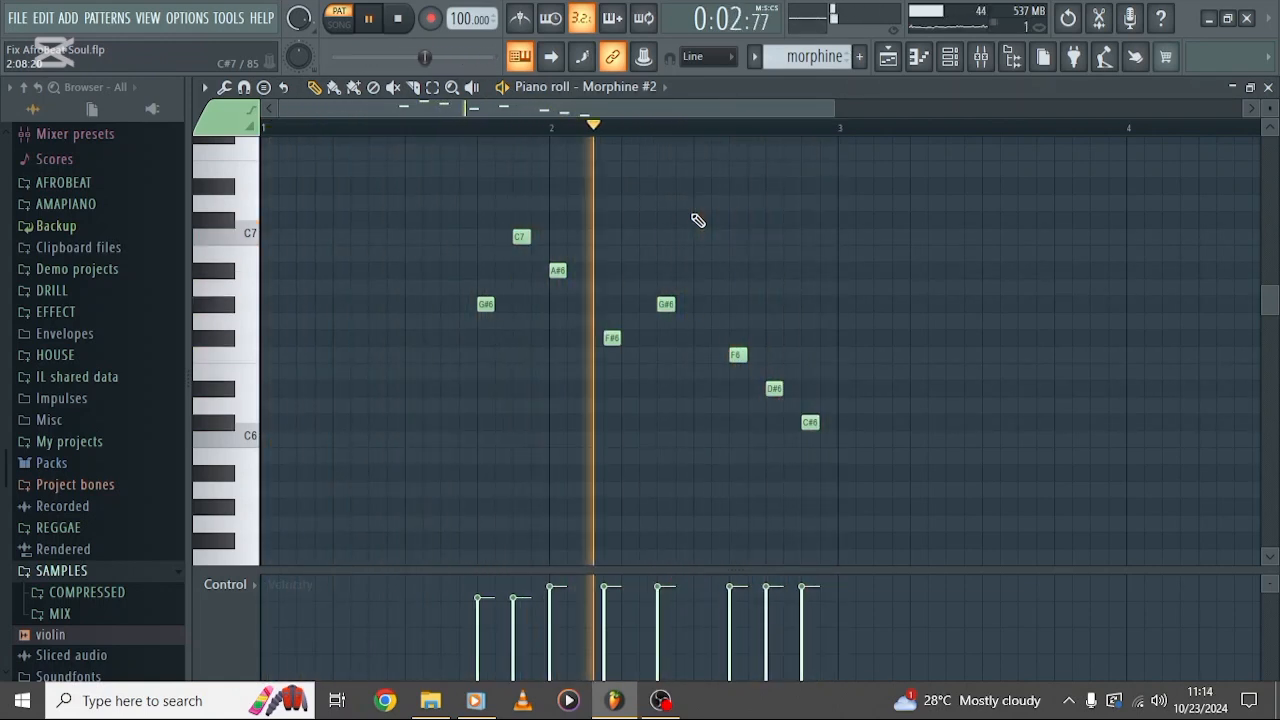
{"action": "key", "text": "space"}
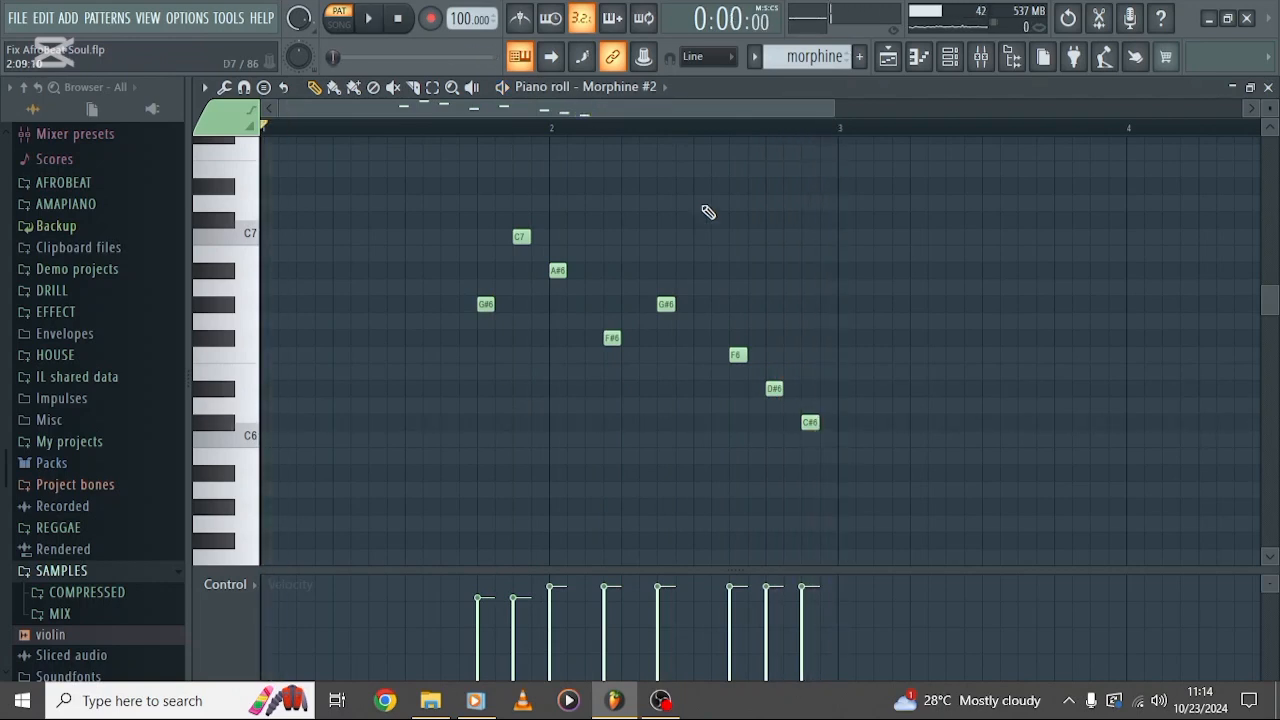
Step: Return to the playlist and open the rhumba pattern from Track 3 in the piano roll with its notes in view
{"action": "left_click", "coordinate": [889, 57]}
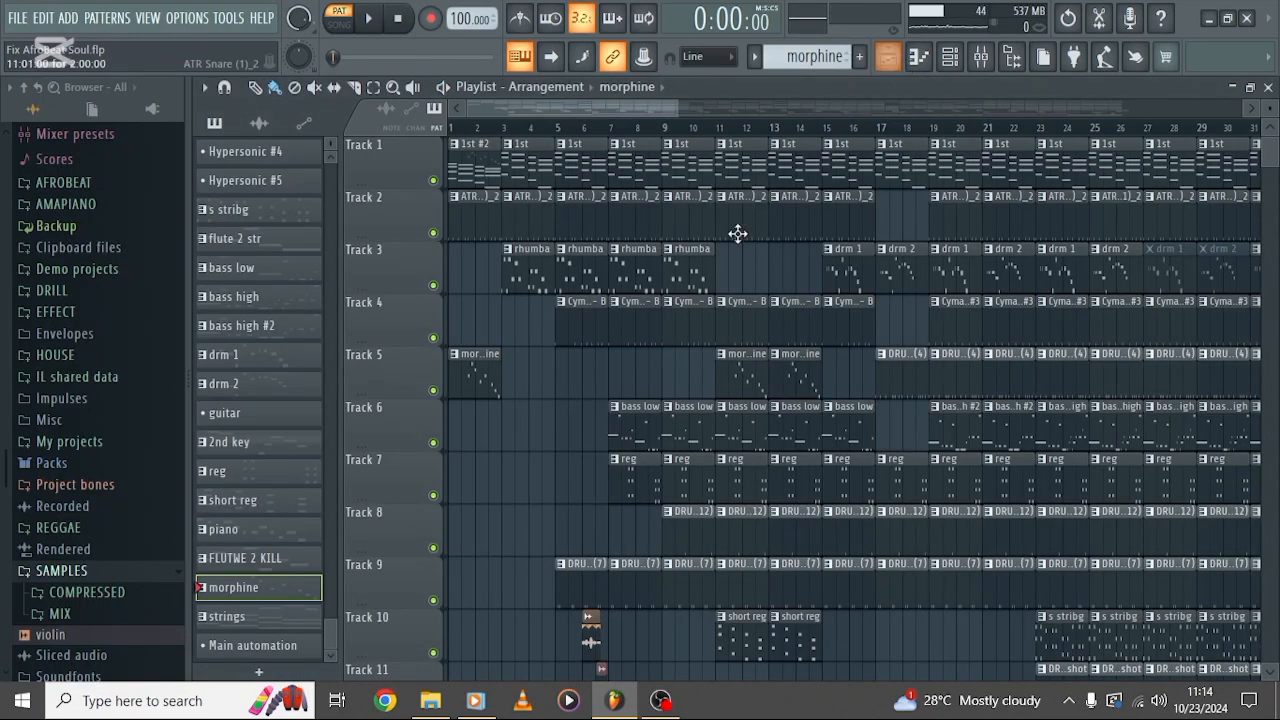
{"action": "double_click", "coordinate": [524, 261]}
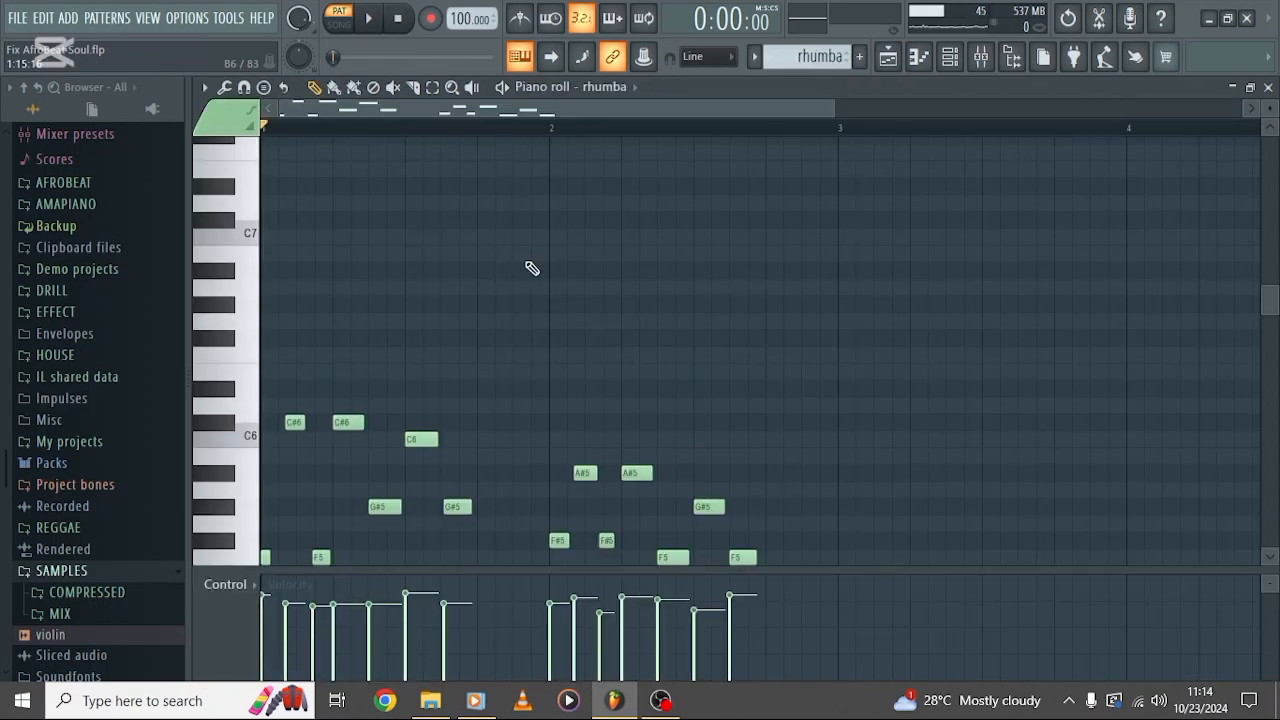
{"action": "scroll", "coordinate": [531, 268], "scroll_direction": "down", "scroll_amount": 5}
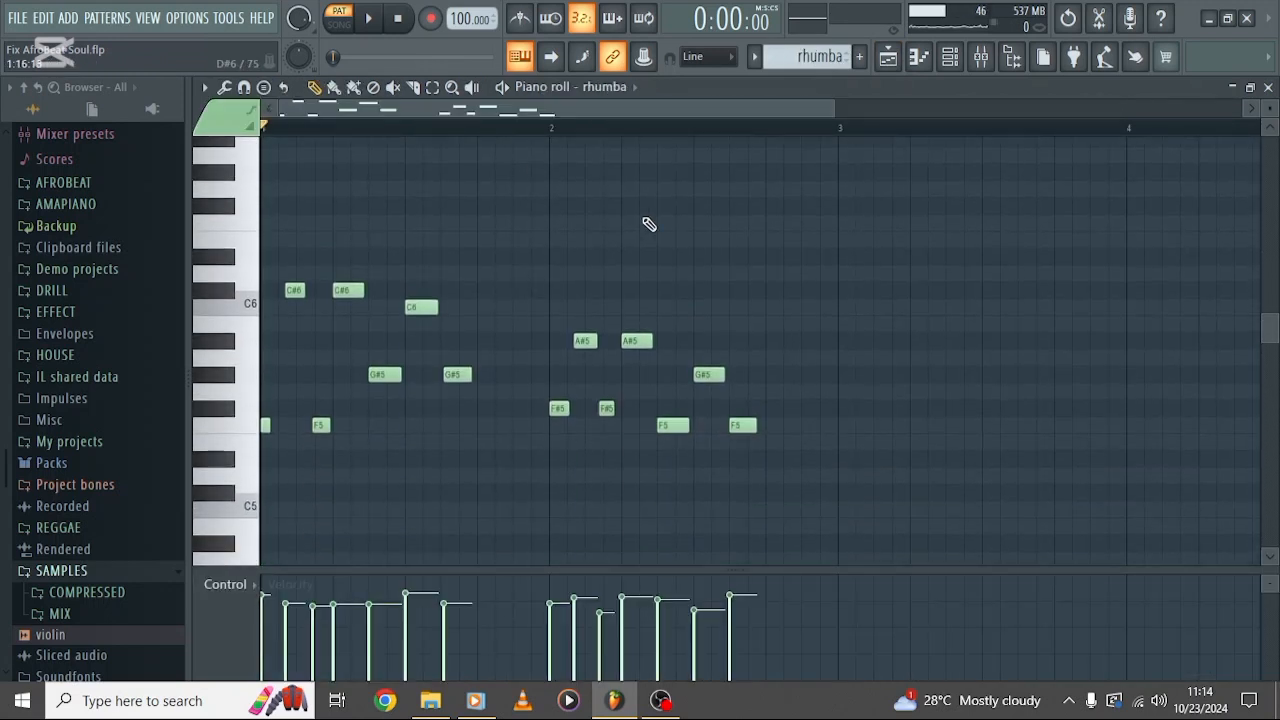
Step: Show the rhumba channel's patch and expand its Acoustic Pianos category, and audition the rhumba pattern in the piano roll
{"action": "left_click", "coordinate": [950, 62]}
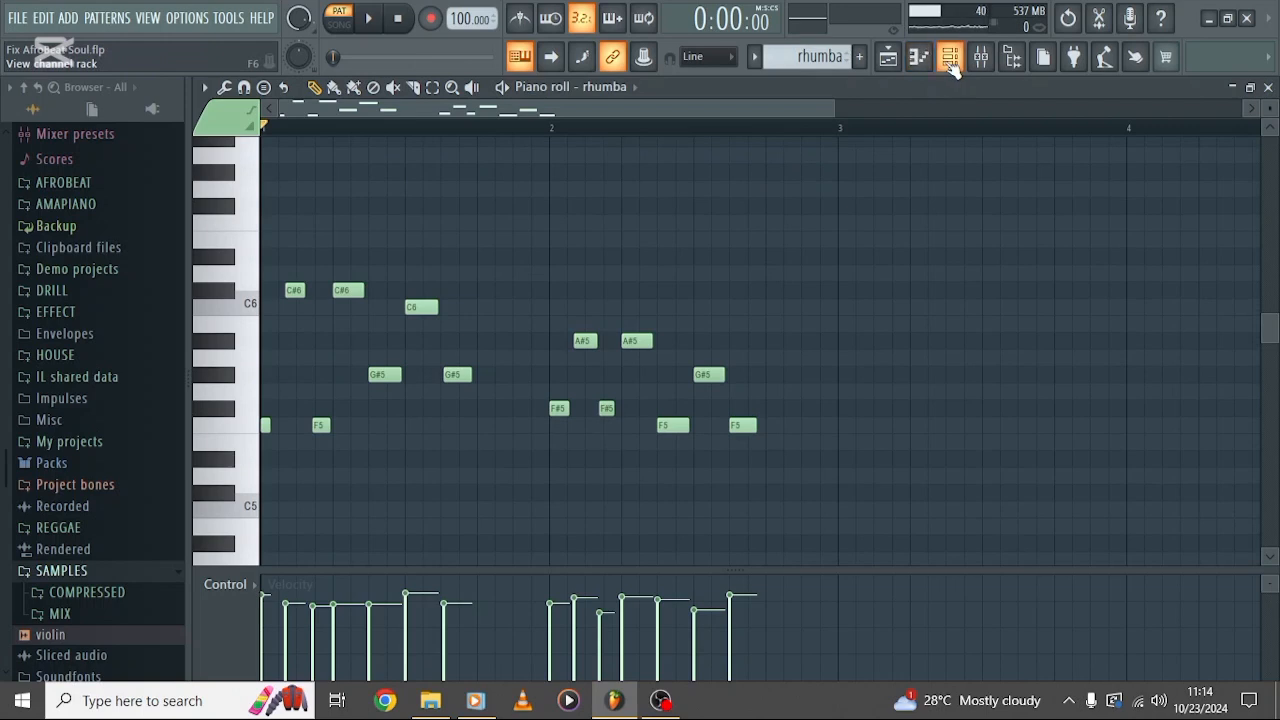
{"action": "left_click", "coordinate": [952, 64]}
{"action": "left_click", "coordinate": [462, 229]}
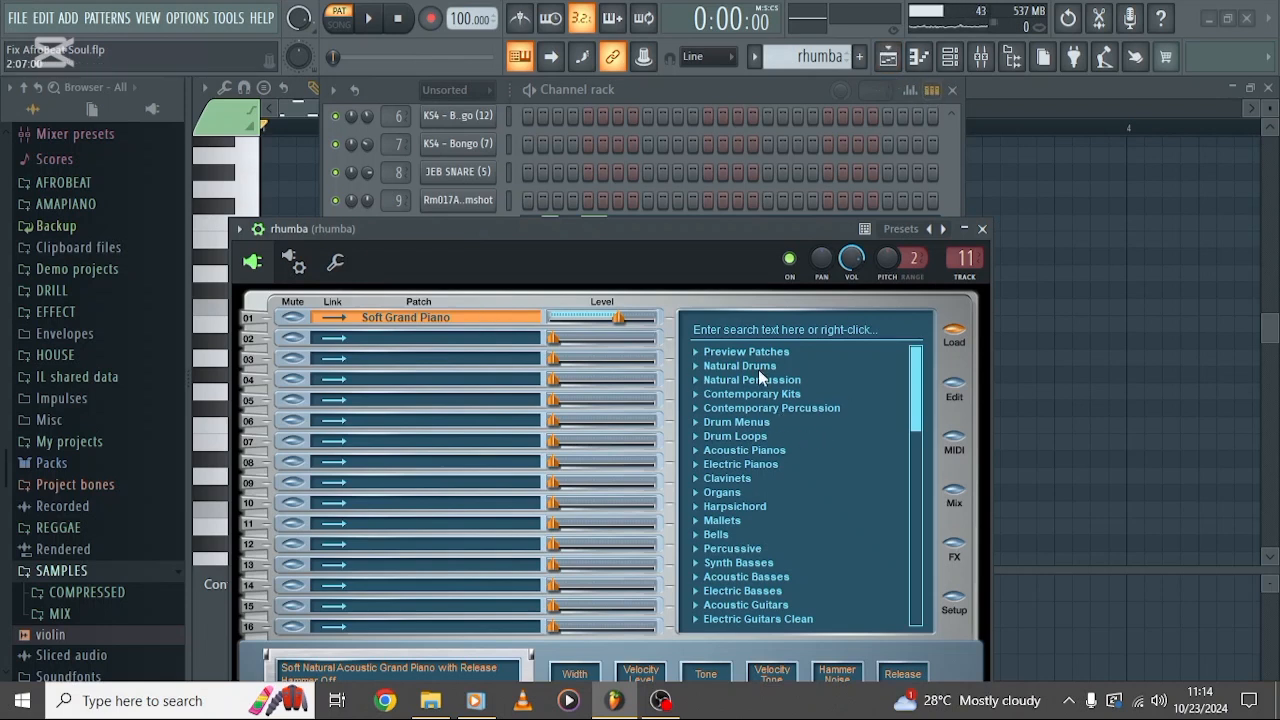
{"action": "left_click", "coordinate": [740, 451]}
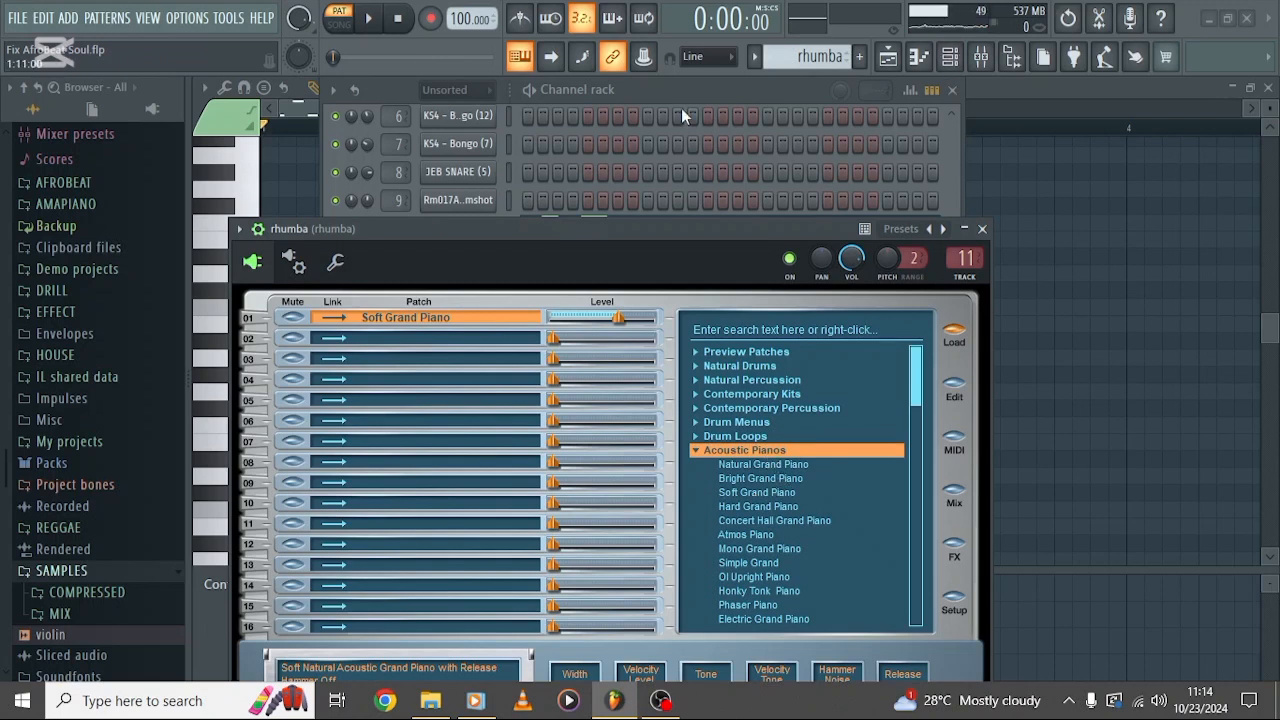
{"action": "left_click", "coordinate": [305, 117]}
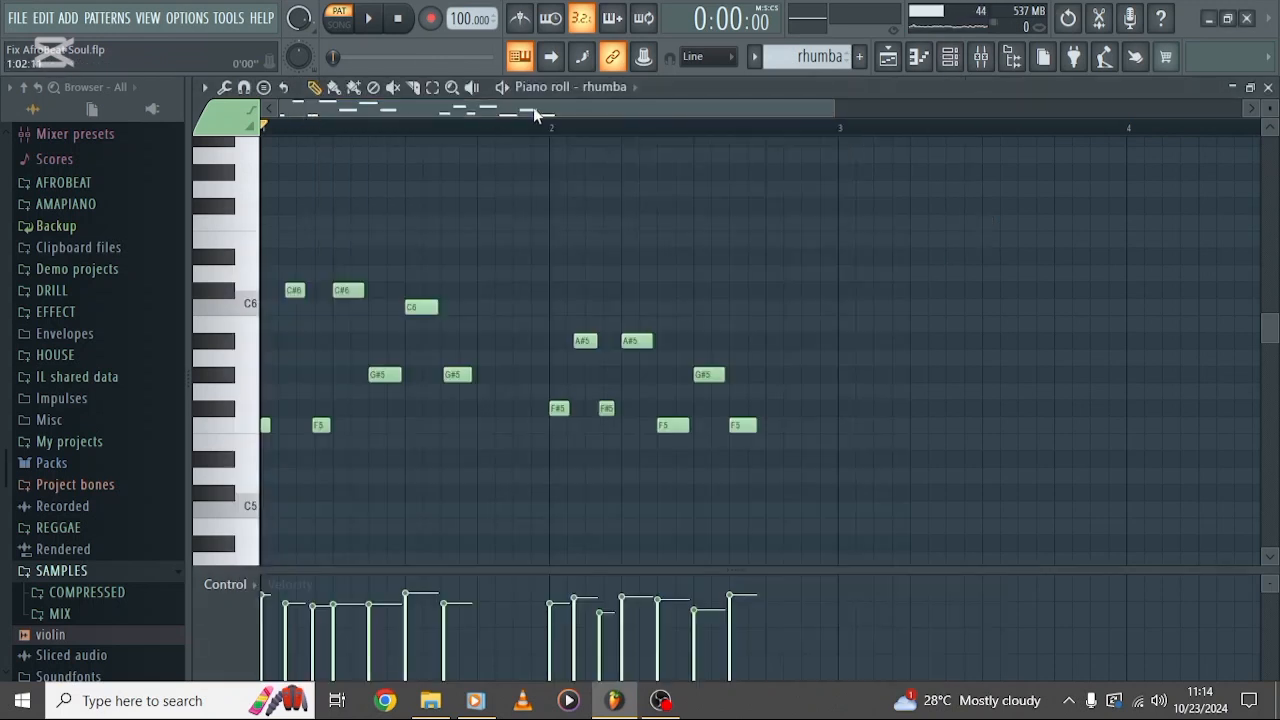
{"action": "left_click", "coordinate": [503, 87]}
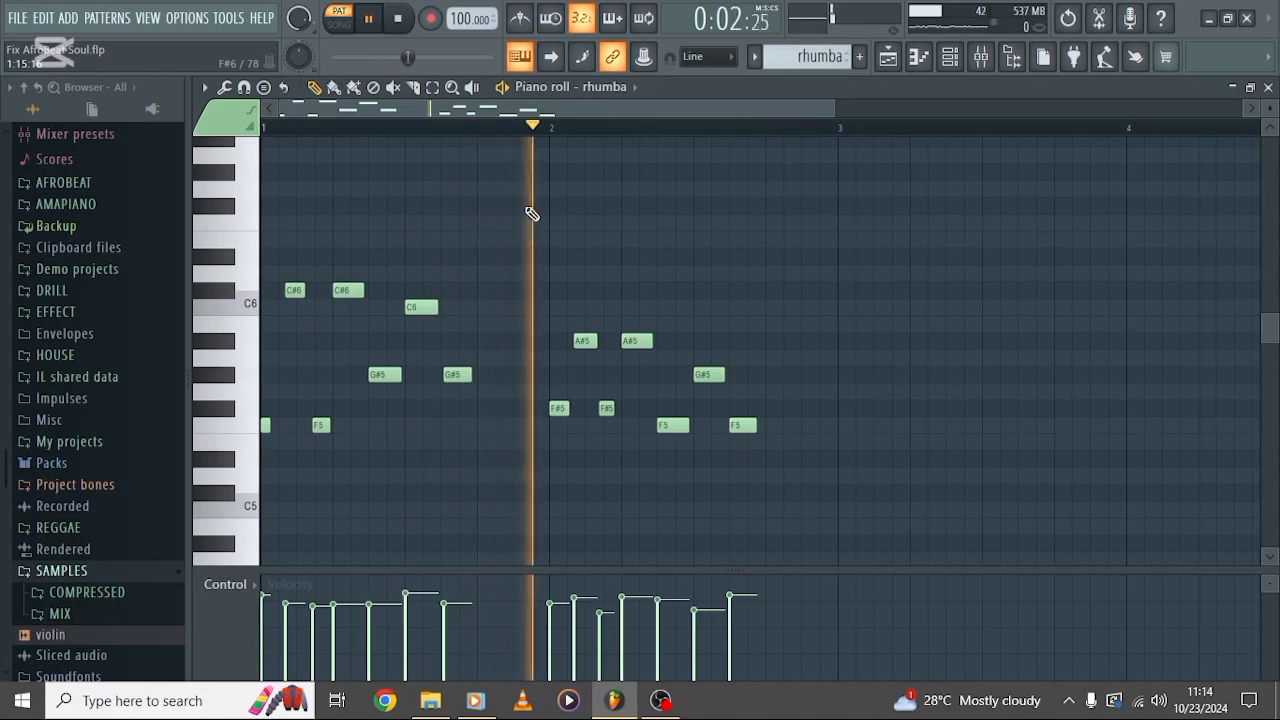
{"action": "key", "text": "space"}
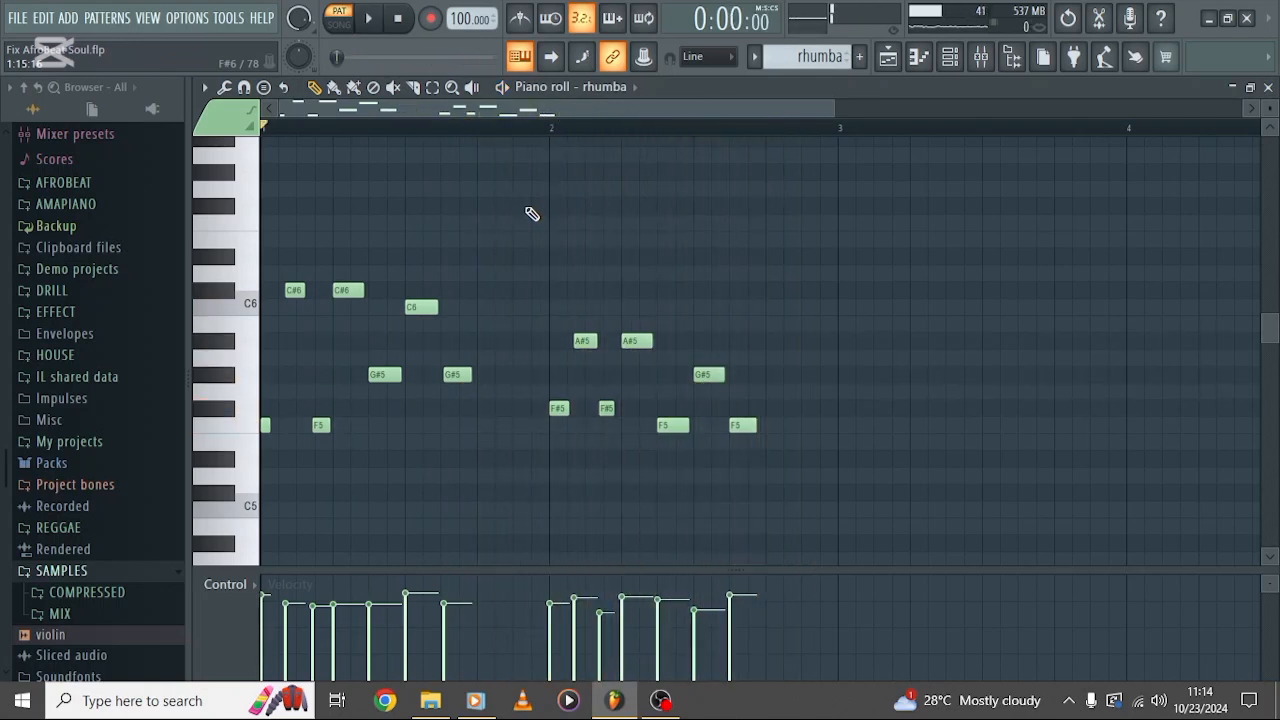
Step: Return to the playlist and open the reg pattern from Track 7 at bar 7 in the piano roll
{"action": "left_click", "coordinate": [895, 66]}
{"action": "scroll", "coordinate": [601, 277], "scroll_direction": "down", "scroll_amount": 3}
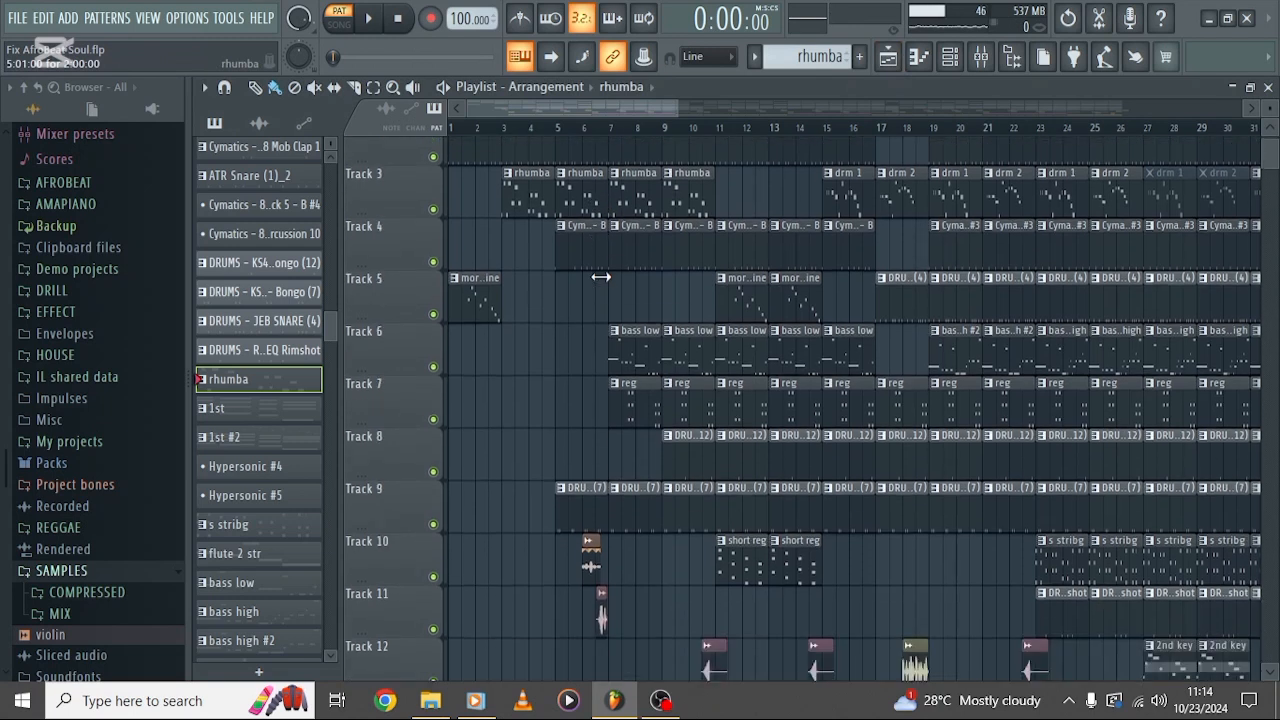
{"action": "scroll", "coordinate": [601, 277], "scroll_direction": "right", "scroll_amount": 2}
{"action": "scroll", "coordinate": [582, 341], "scroll_direction": "down", "scroll_amount": 1}
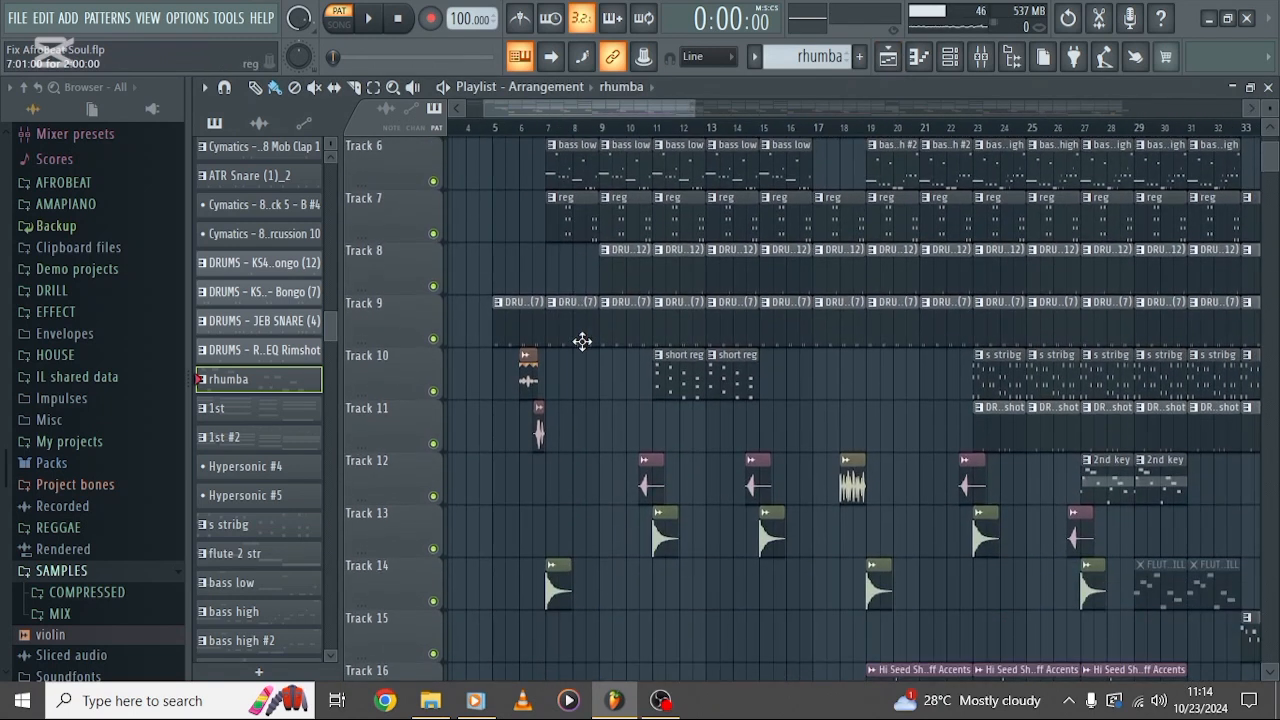
{"action": "double_click", "coordinate": [574, 274]}
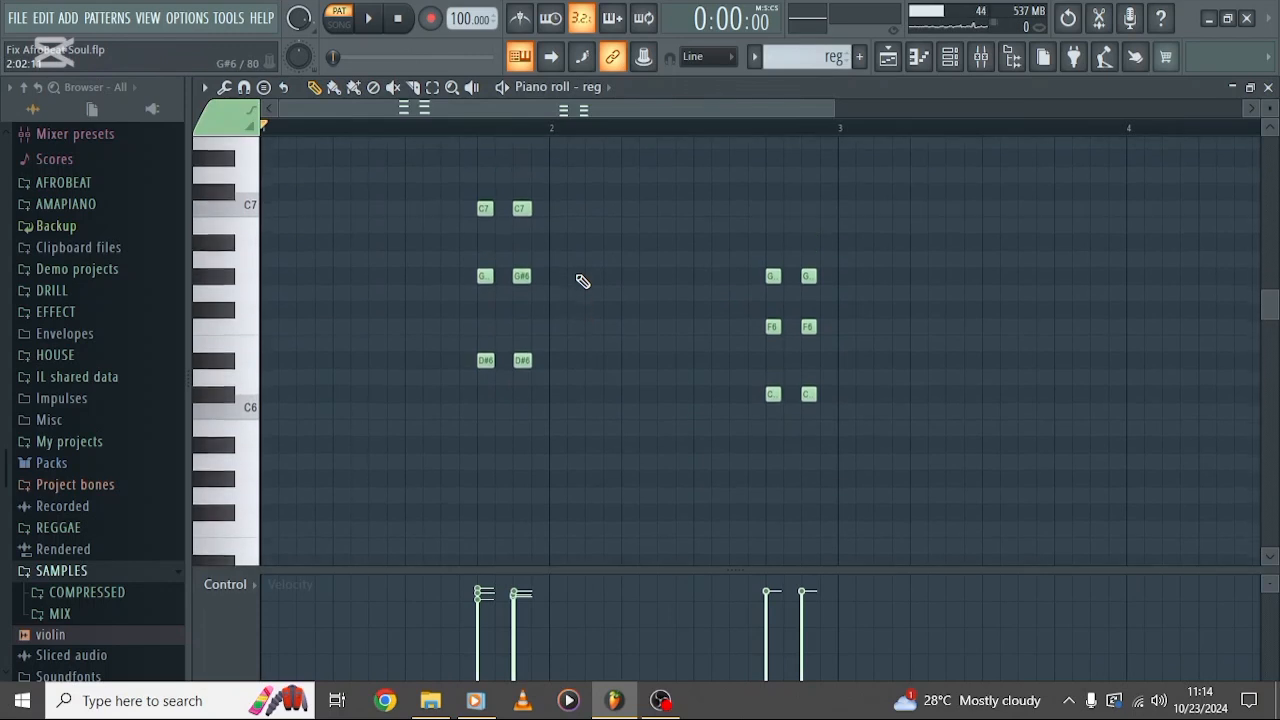
Step: Open the reg channel's Morphine synth to show its program, and play the reg pattern in the piano roll
{"action": "left_click", "coordinate": [950, 56]}
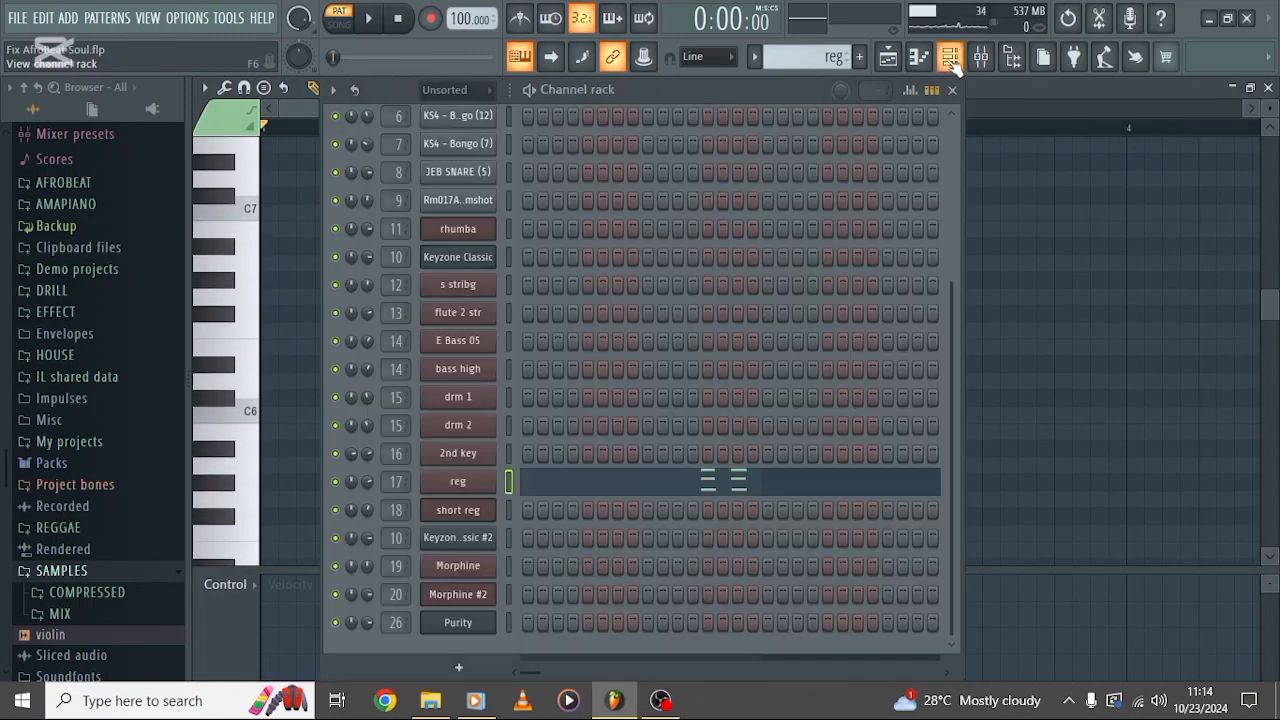
{"action": "left_click", "coordinate": [458, 481]}
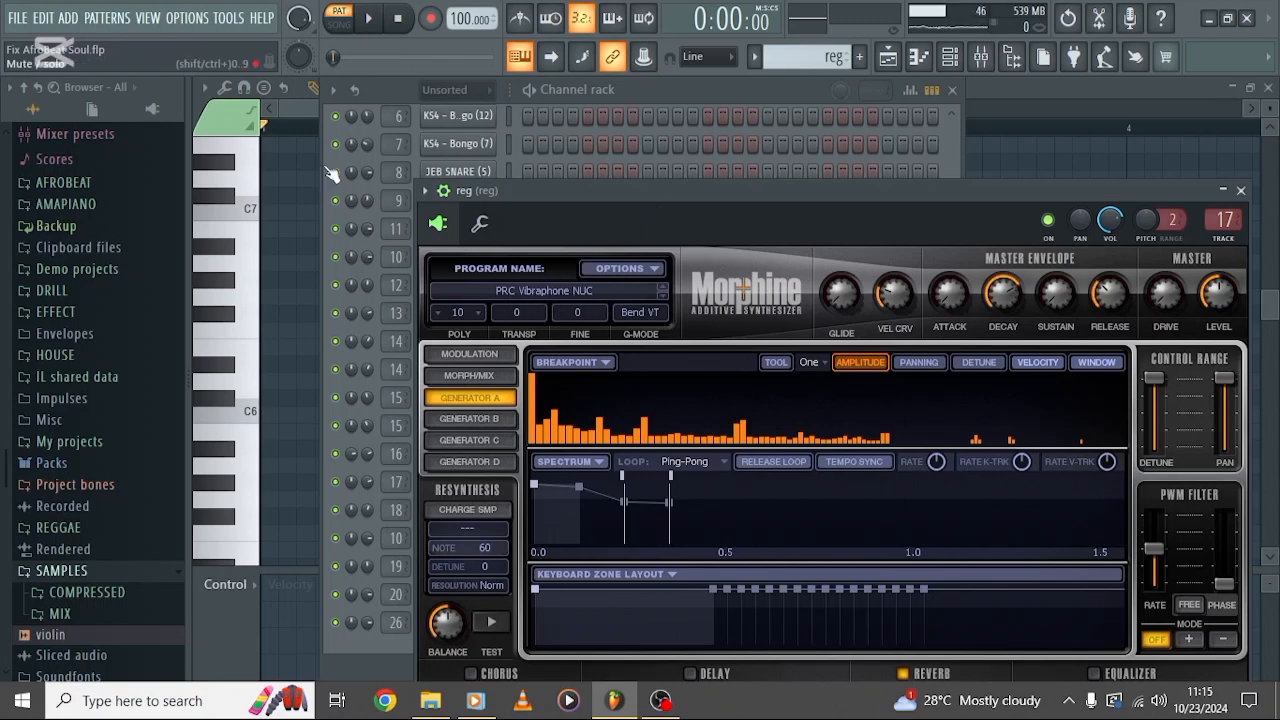
{"action": "left_click", "coordinate": [305, 117]}
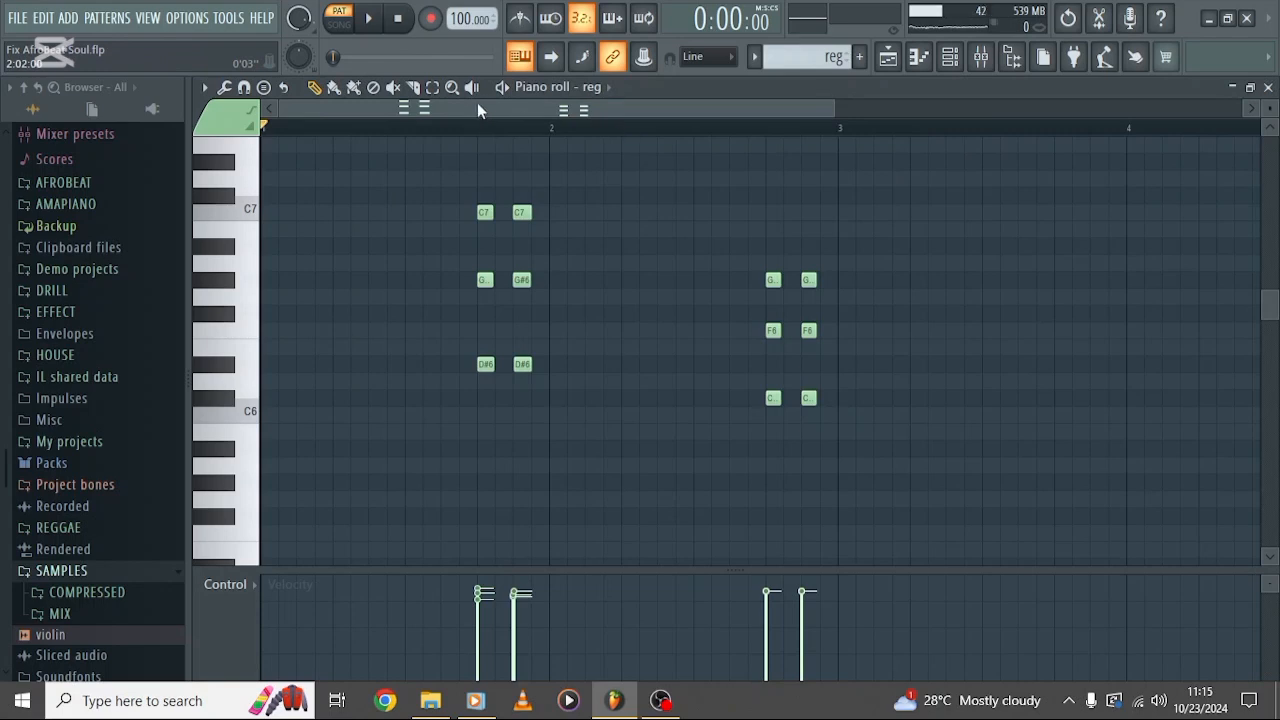
{"action": "key", "text": "space"}
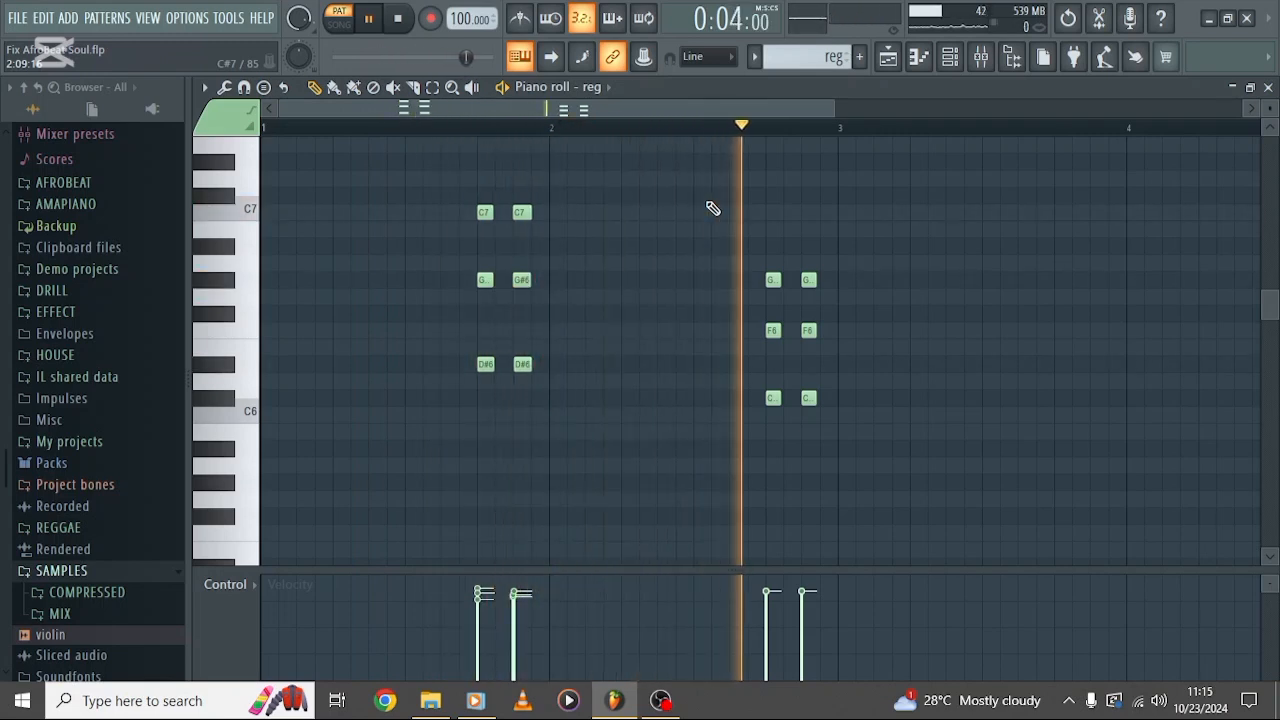
Step: Stop the reg pattern, and open the short reg pattern from Track 10 at bar 11 in the piano roll
{"action": "key", "text": "space"}
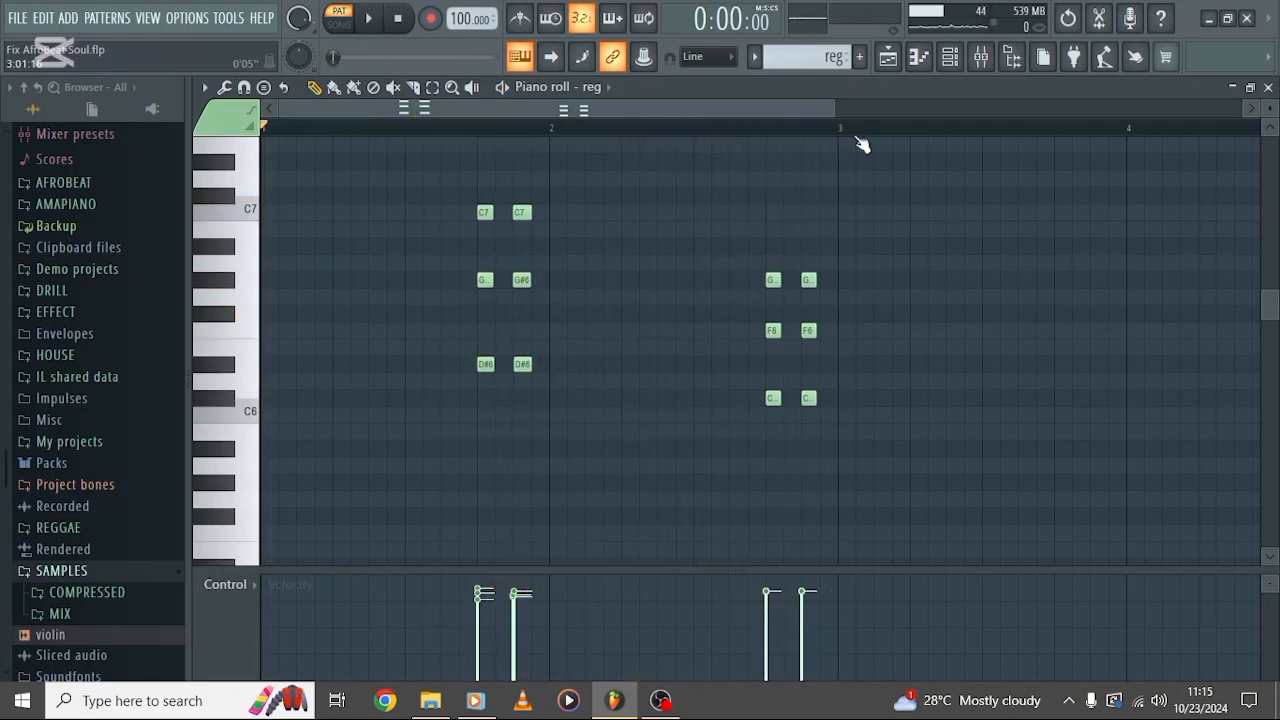
{"action": "left_click", "coordinate": [888, 57]}
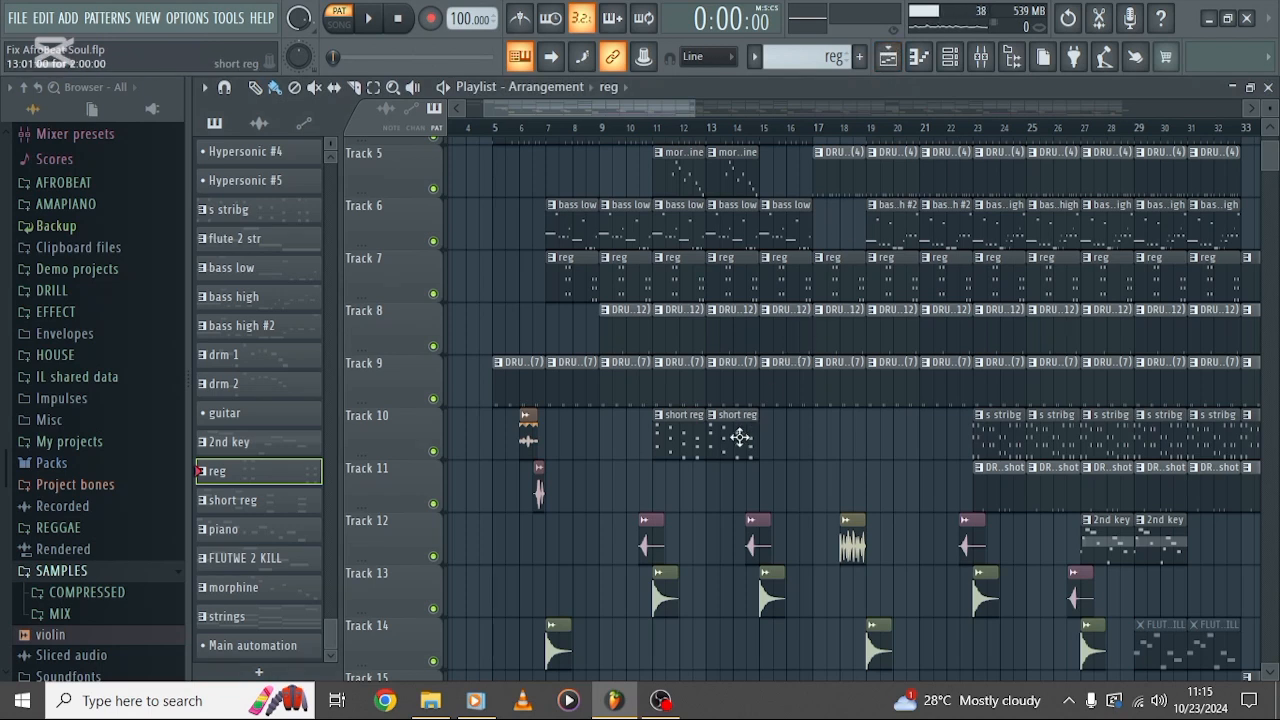
{"action": "scroll", "coordinate": [739, 436], "scroll_direction": "up", "scroll_amount": 2}
{"action": "scroll", "coordinate": [739, 436], "scroll_direction": "left", "scroll_amount": 2}
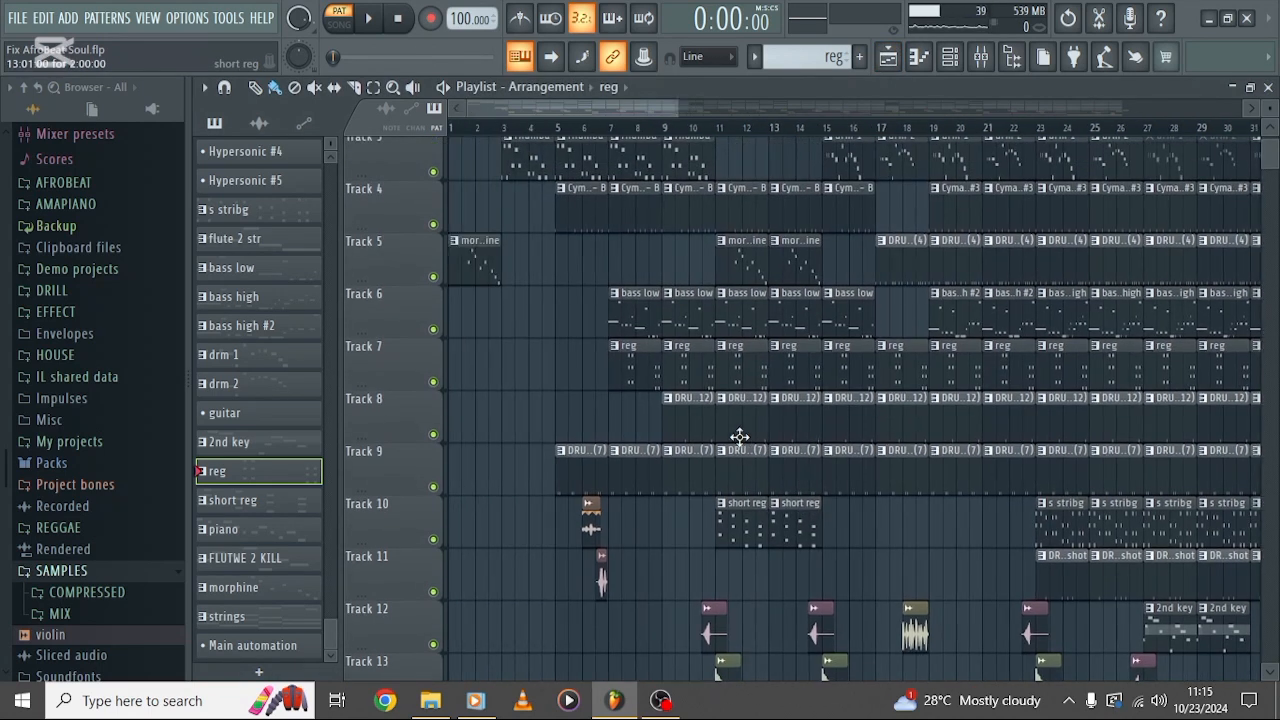
{"action": "scroll", "coordinate": [739, 436], "scroll_direction": "up", "scroll_amount": 2}
{"action": "scroll", "coordinate": [739, 436], "scroll_direction": "right", "scroll_amount": 3}
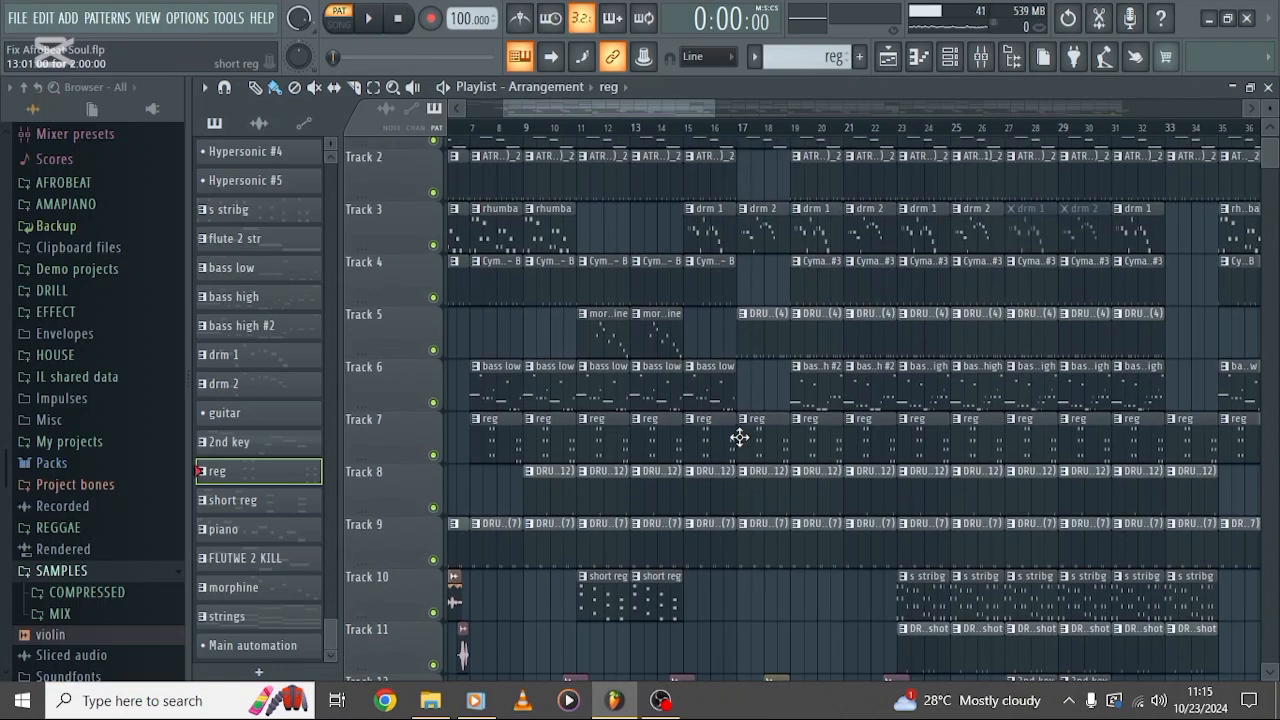
{"action": "scroll", "coordinate": [739, 436], "scroll_direction": "down", "scroll_amount": 8}
{"action": "scroll", "coordinate": [739, 436], "scroll_direction": "up", "scroll_amount": 4}
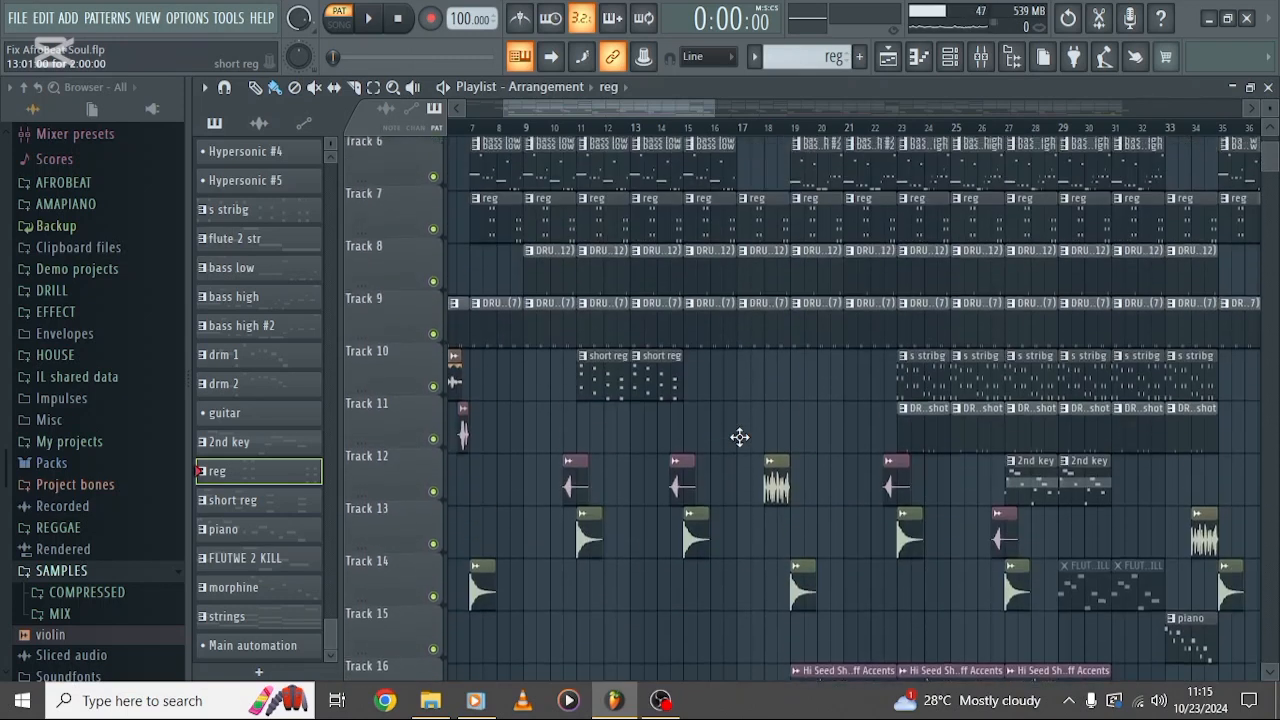
{"action": "scroll", "coordinate": [739, 436], "scroll_direction": "up", "scroll_amount": 1}
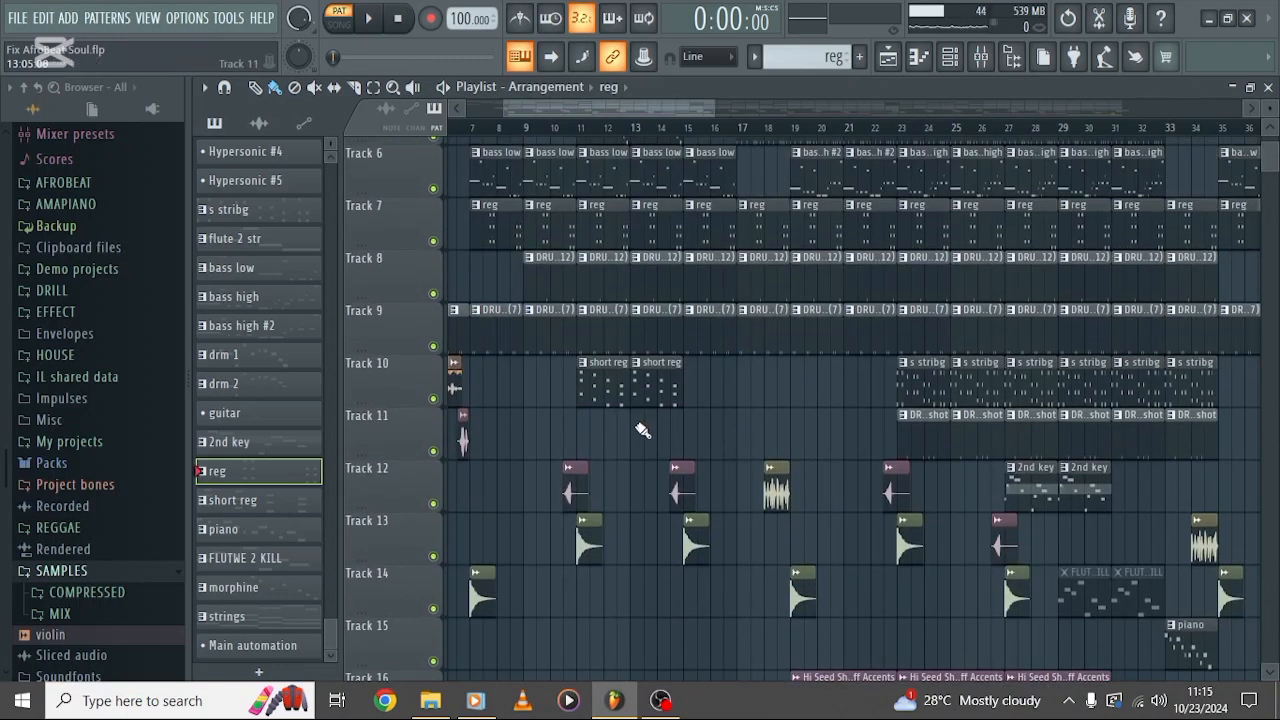
{"action": "double_click", "coordinate": [607, 384]}
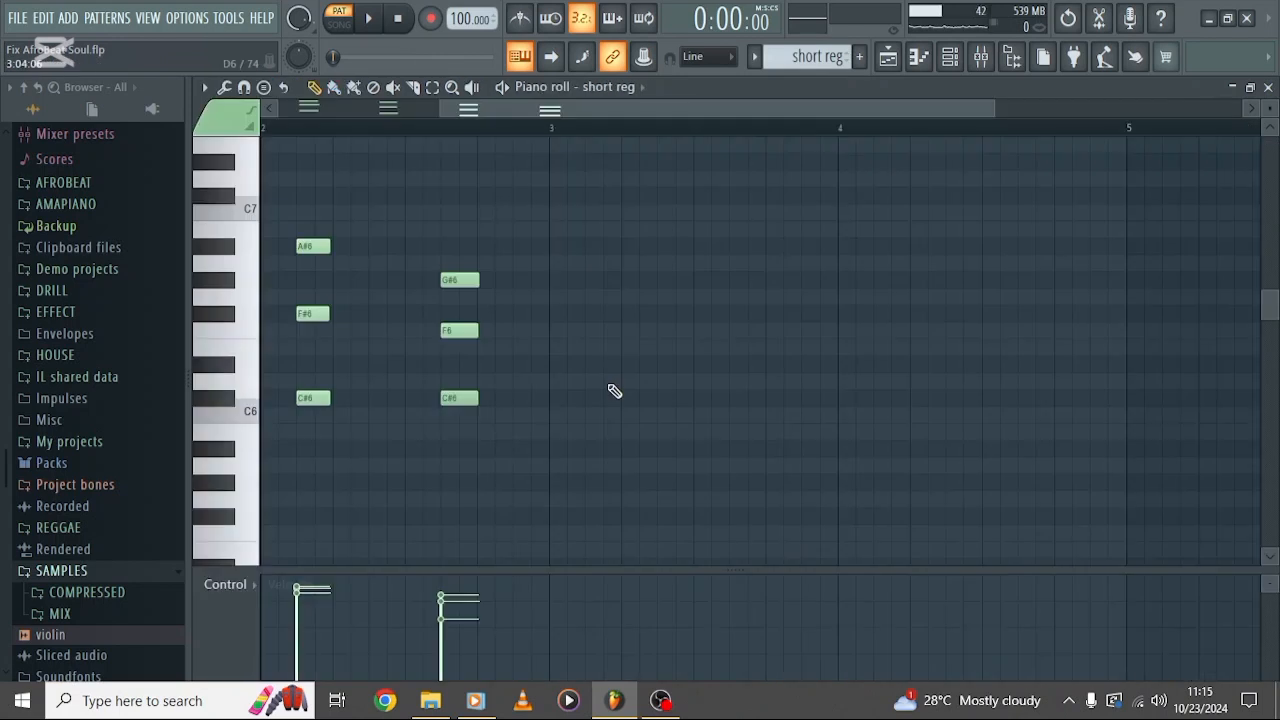
{"action": "scroll", "coordinate": [532, 342], "scroll_direction": "left", "scroll_amount": 2}
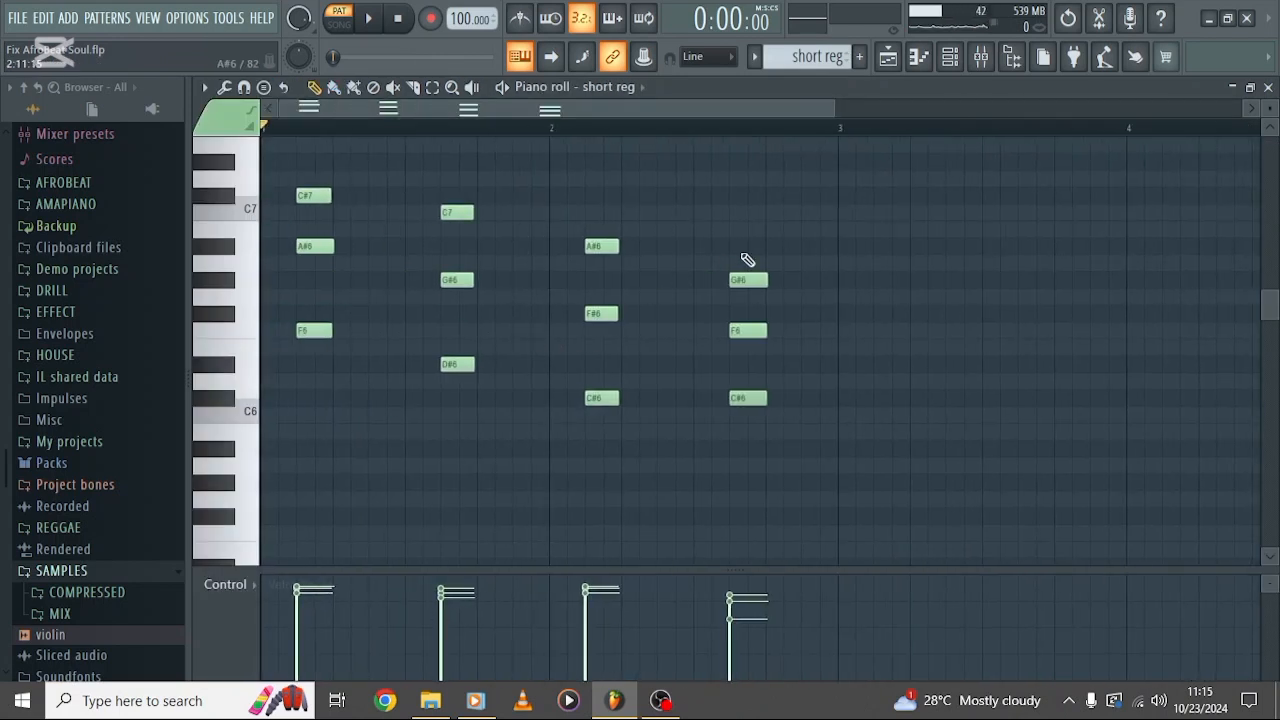
Step: Open the short reg channel's Morphine synth to show its program, and audition the short reg pattern in the piano roll
{"action": "left_click", "coordinate": [950, 57]}
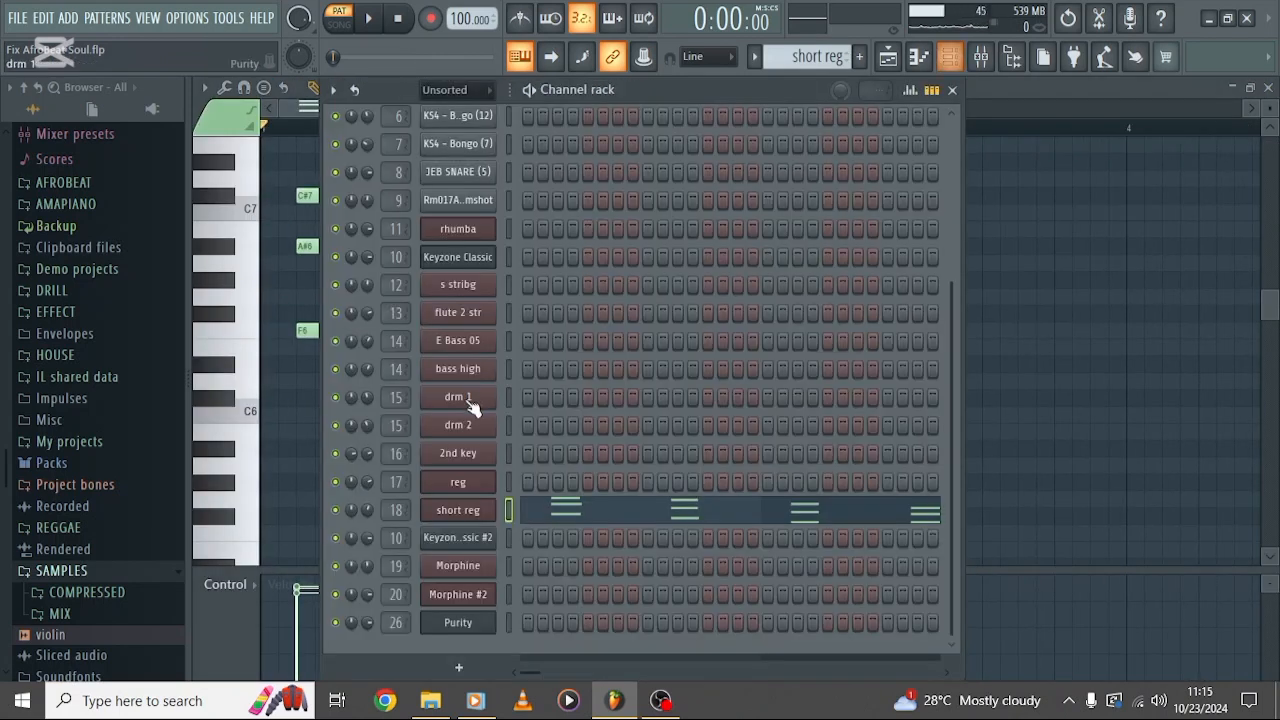
{"action": "left_click", "coordinate": [458, 510]}
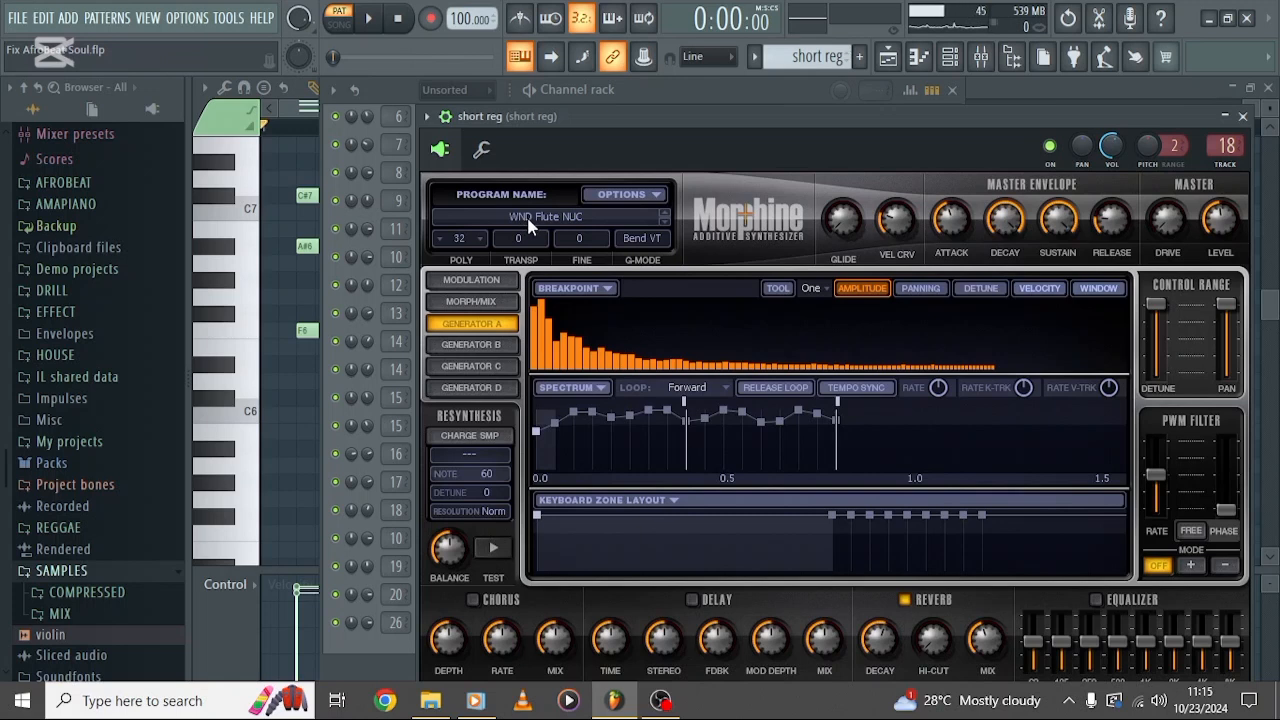
{"action": "left_click", "coordinate": [298, 118]}
{"action": "key", "text": "space"}
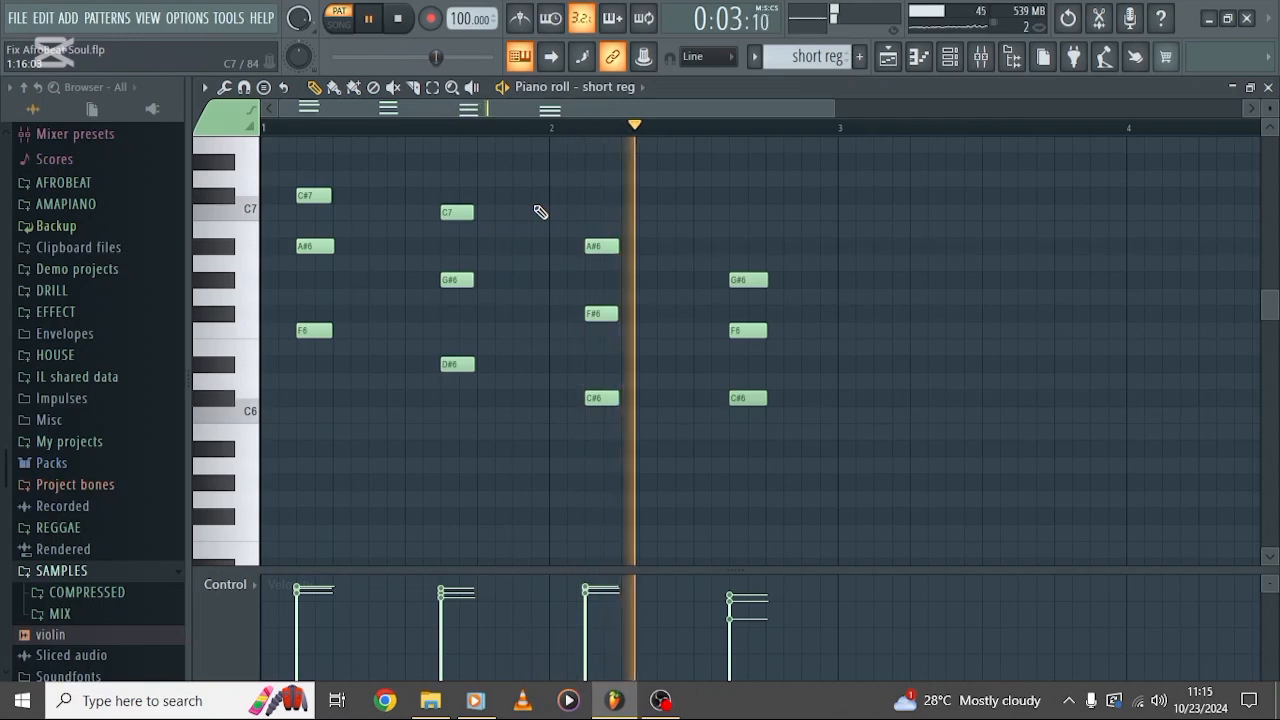
{"action": "key", "text": "space"}
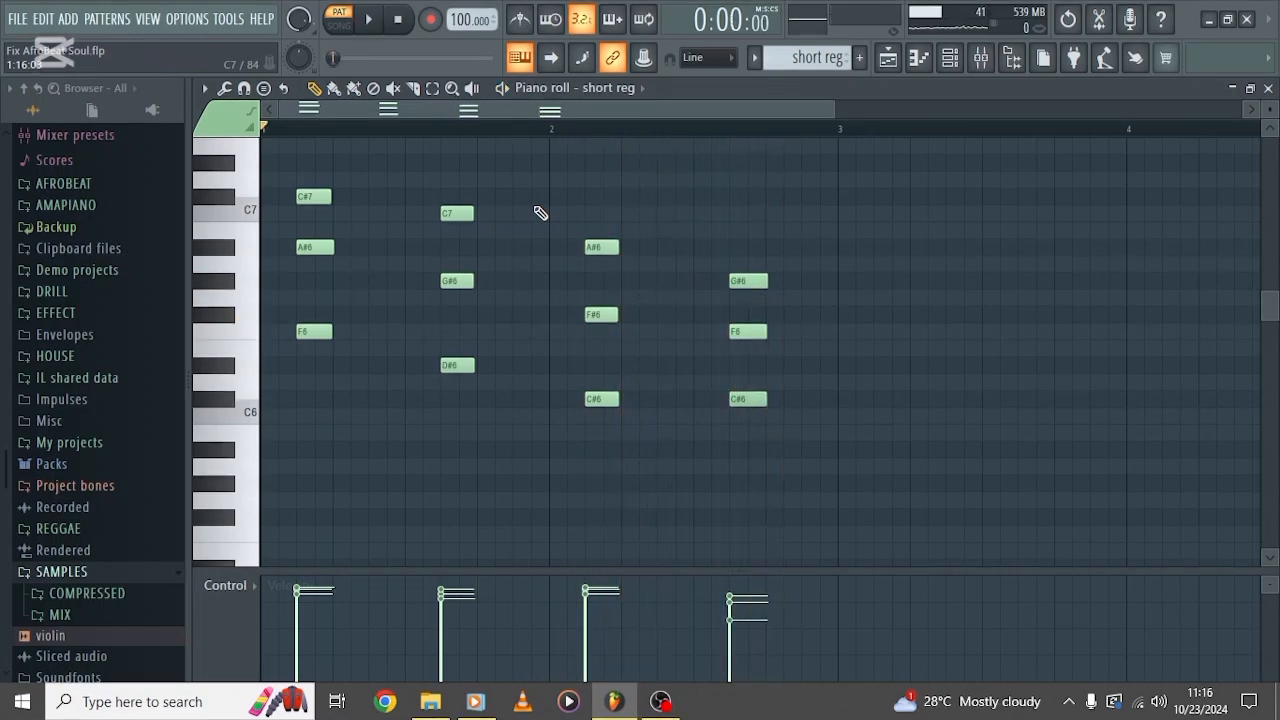
Step: Return to the playlist and open the strings pattern from Track 18 at bar 19 in the piano roll with its notes in view
{"action": "left_click", "coordinate": [888, 58]}
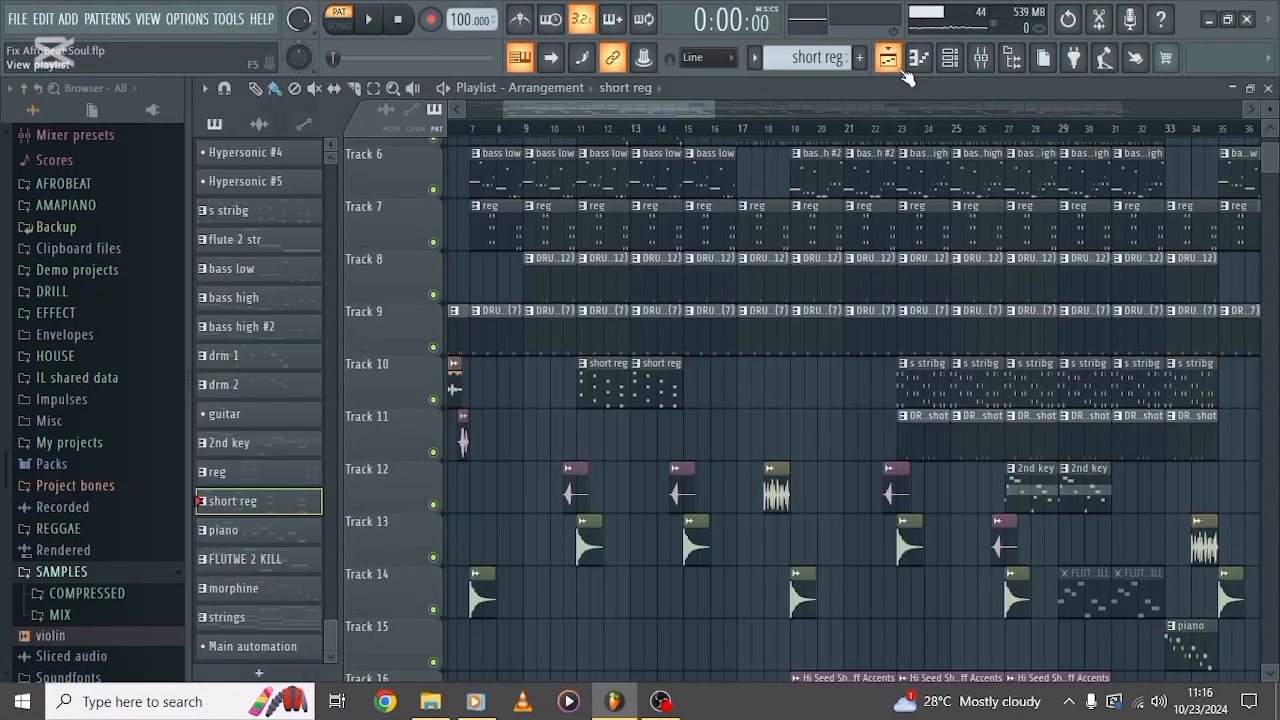
{"action": "scroll", "coordinate": [704, 302], "scroll_direction": "down", "scroll_amount": 5}
{"action": "scroll", "coordinate": [704, 302], "scroll_direction": "up", "scroll_amount": 5}
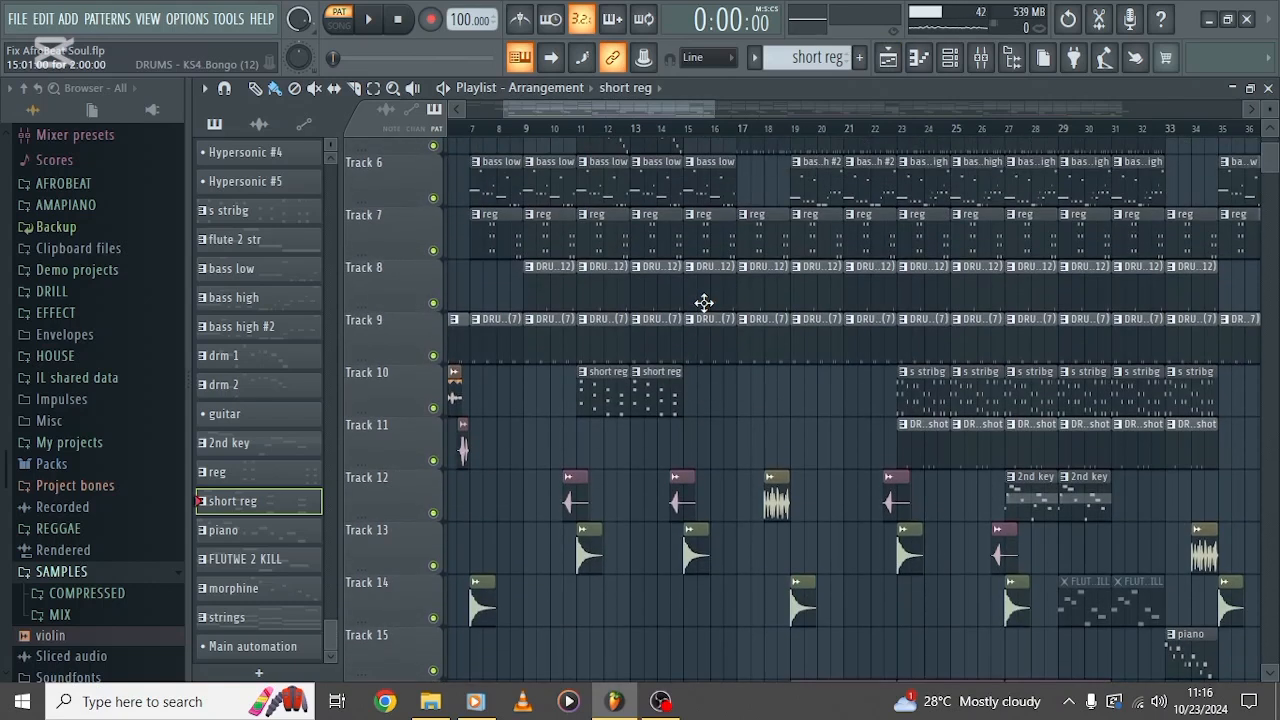
{"action": "scroll", "coordinate": [704, 302], "scroll_direction": "up", "scroll_amount": 3}
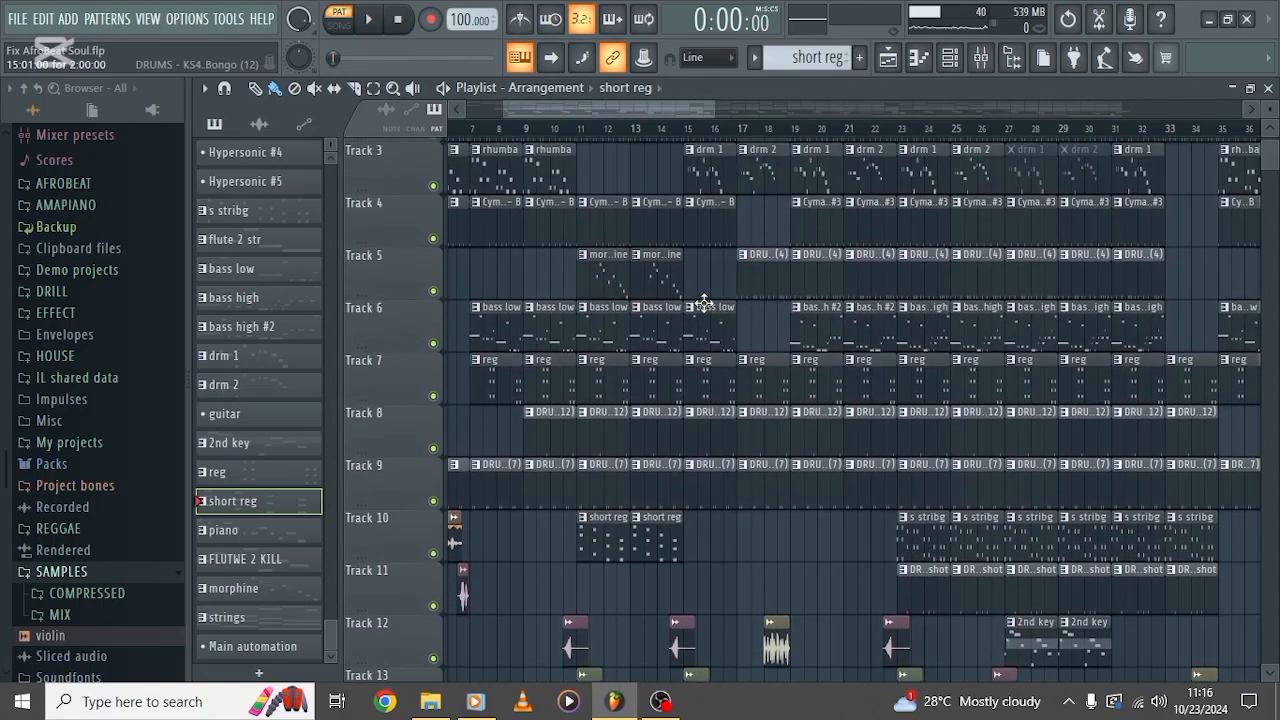
{"action": "scroll", "coordinate": [704, 302], "scroll_direction": "up", "scroll_amount": 1}
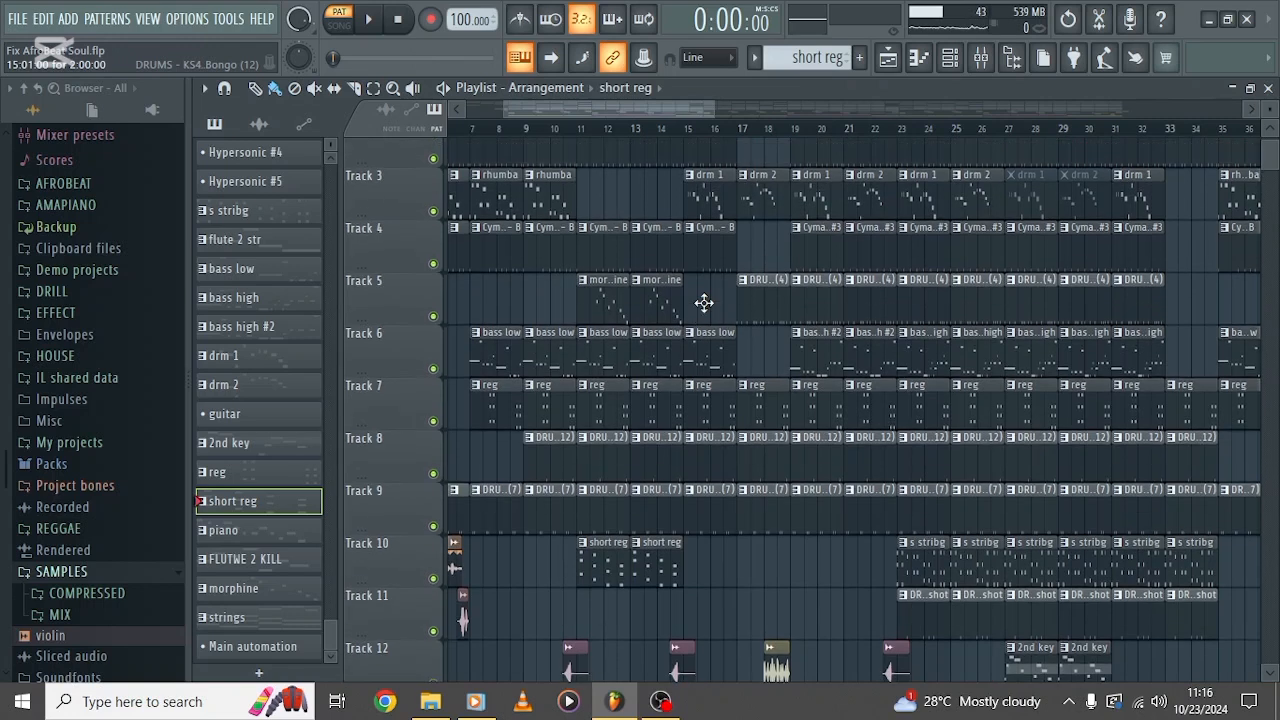
{"action": "scroll", "coordinate": [704, 302], "scroll_direction": "down", "scroll_amount": 13}
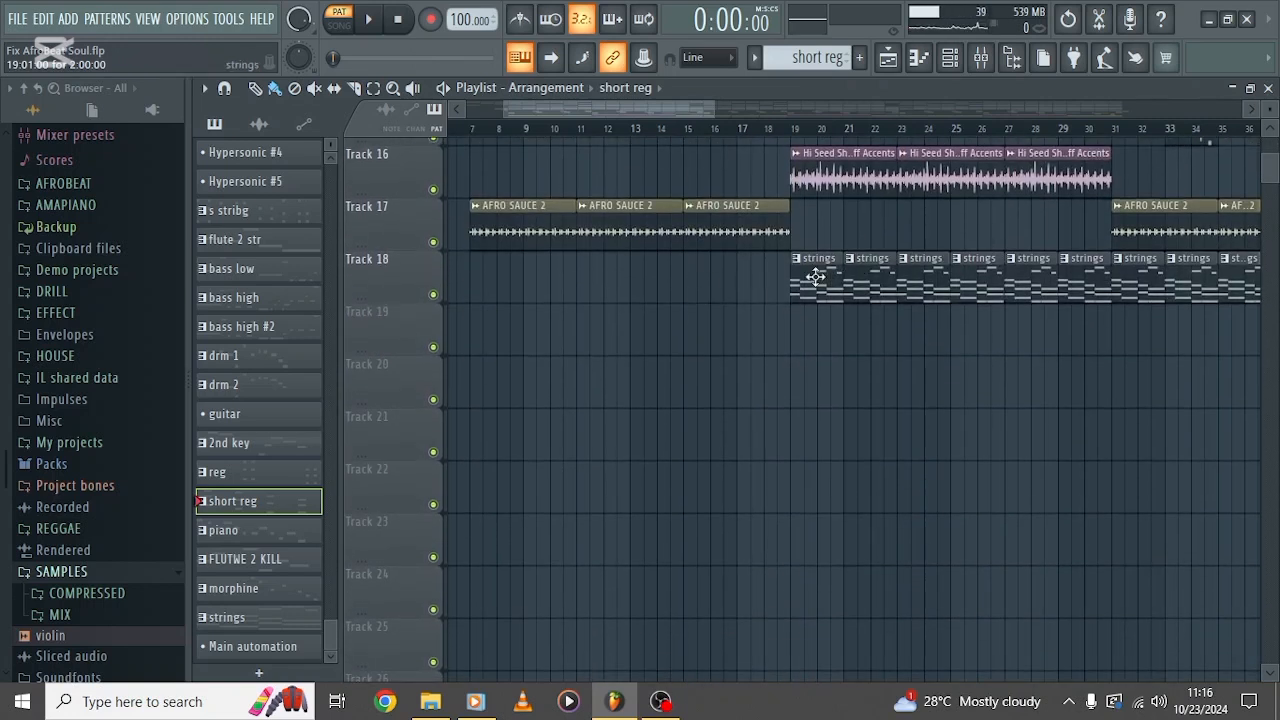
{"action": "double_click", "coordinate": [816, 277]}
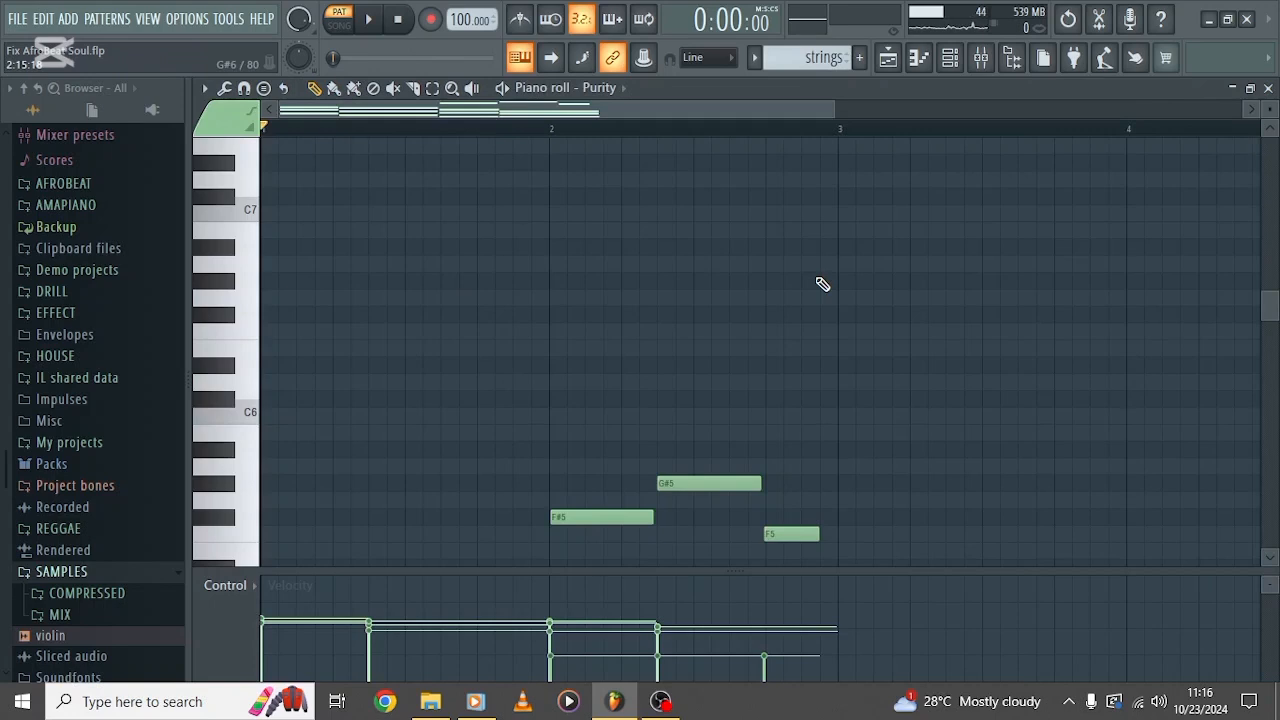
{"action": "scroll", "coordinate": [606, 352], "scroll_direction": "down", "scroll_amount": 7}
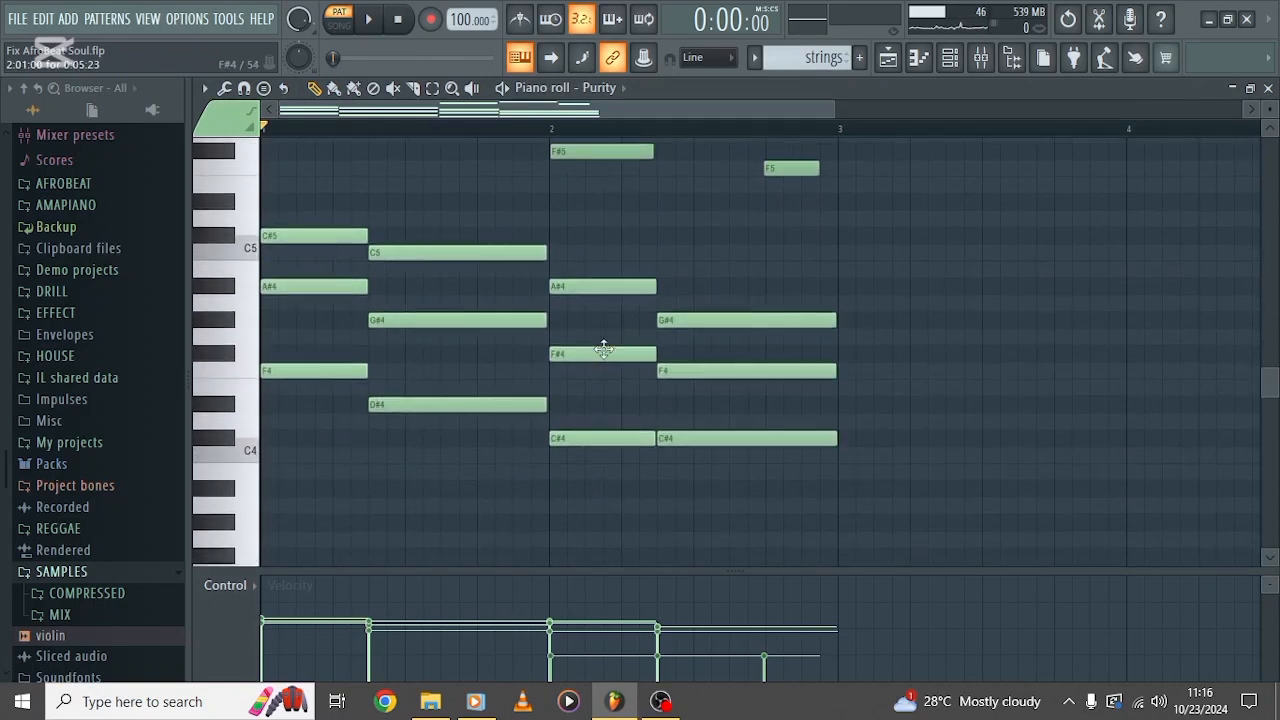
{"action": "scroll", "coordinate": [603, 349], "scroll_direction": "up", "scroll_amount": 2}
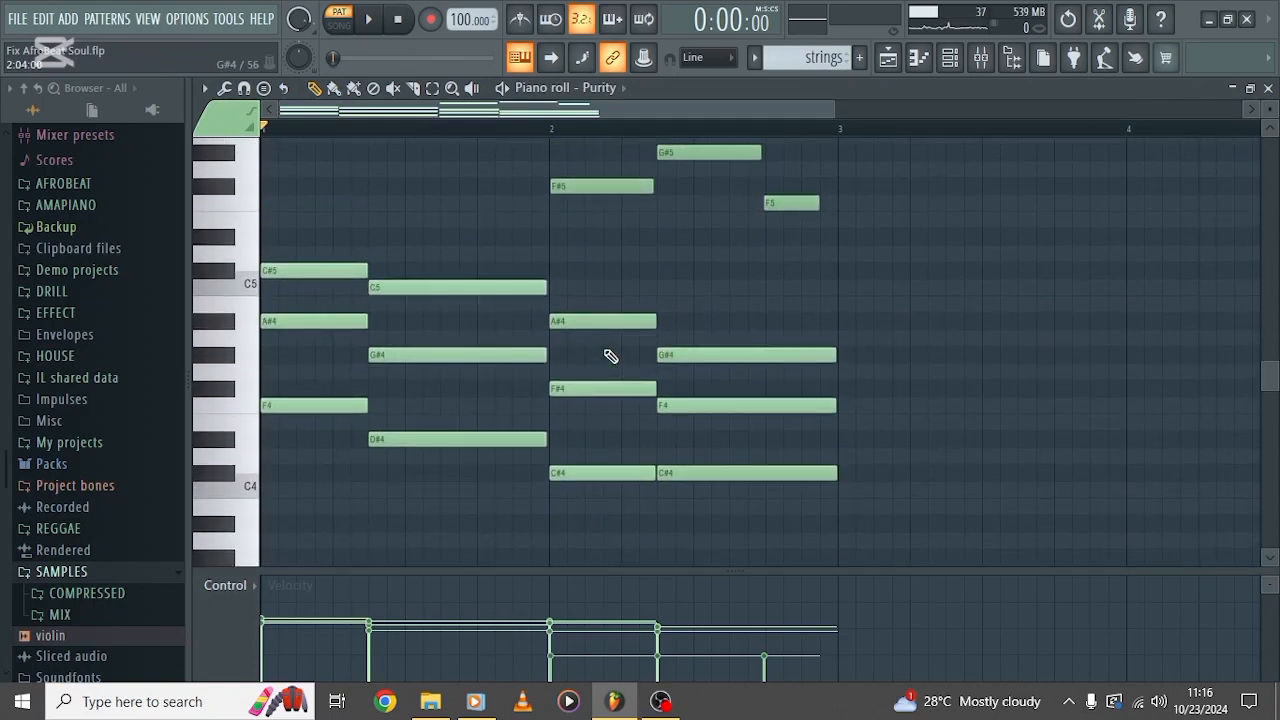
Step: Show the strings preset in the Purity channel, and play the strings pattern alone in the piano roll
{"action": "left_click", "coordinate": [950, 58]}
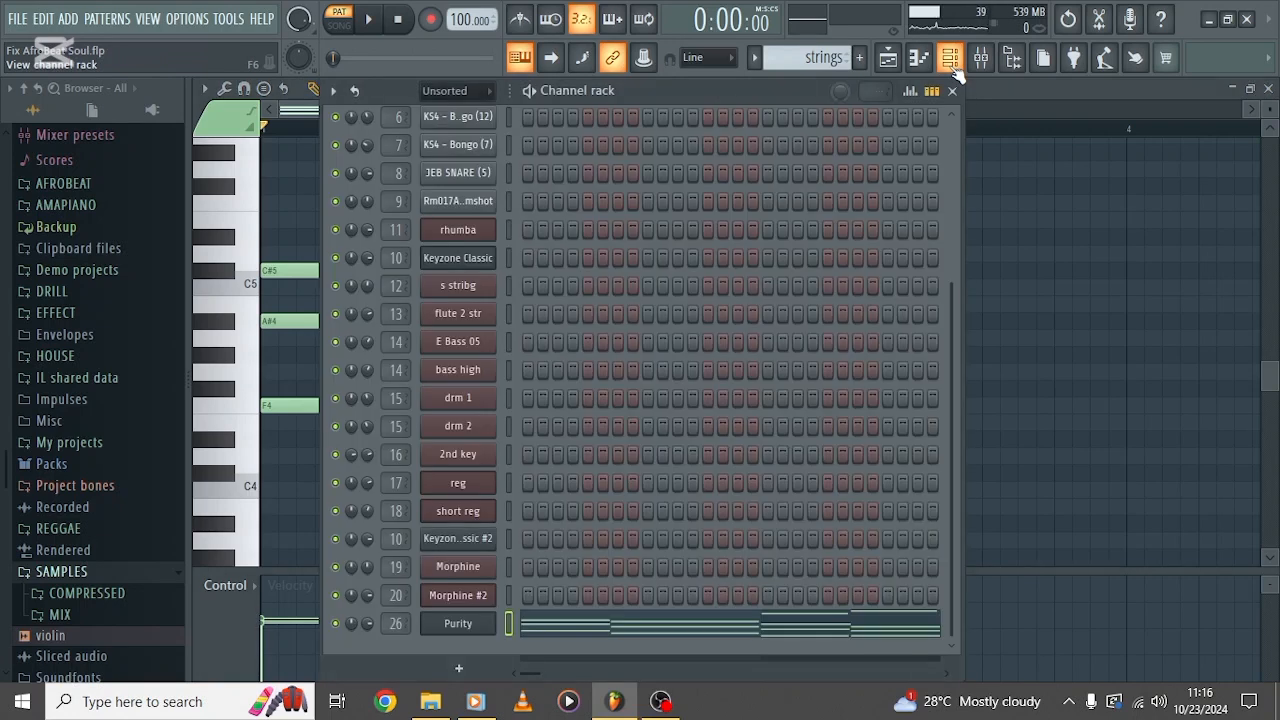
{"action": "left_click", "coordinate": [458, 624]}
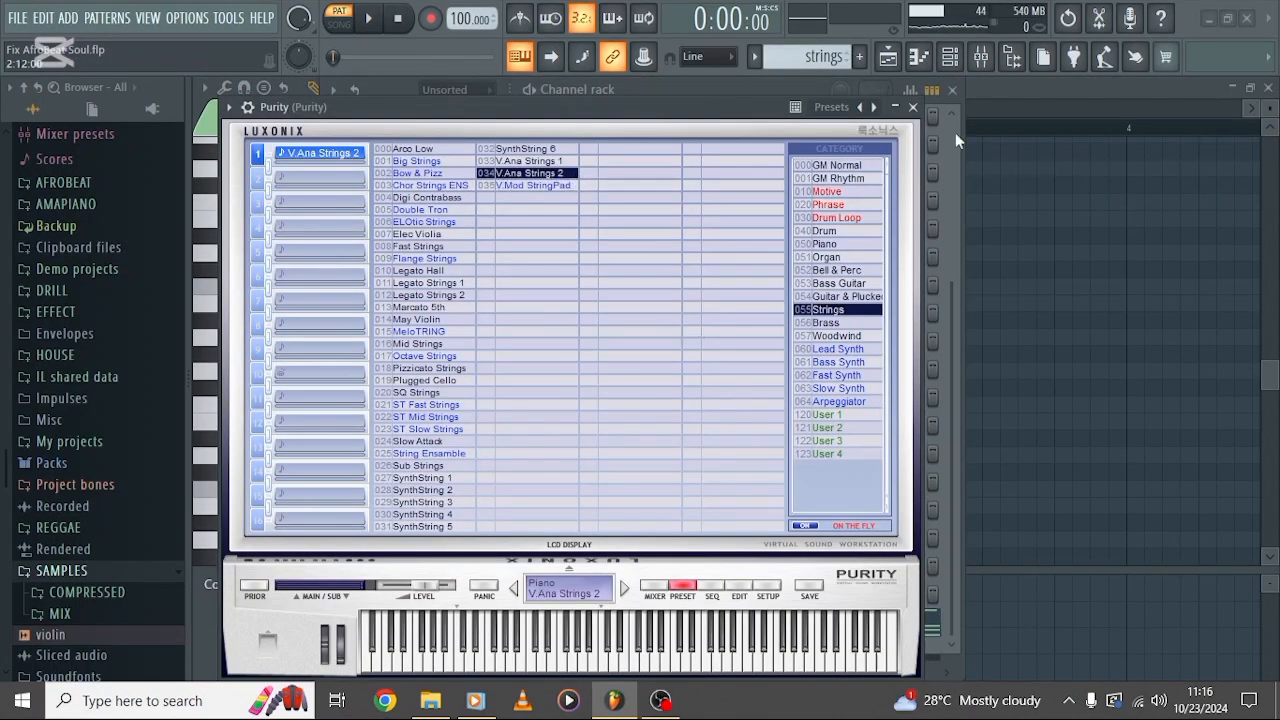
{"action": "left_click", "coordinate": [919, 57]}
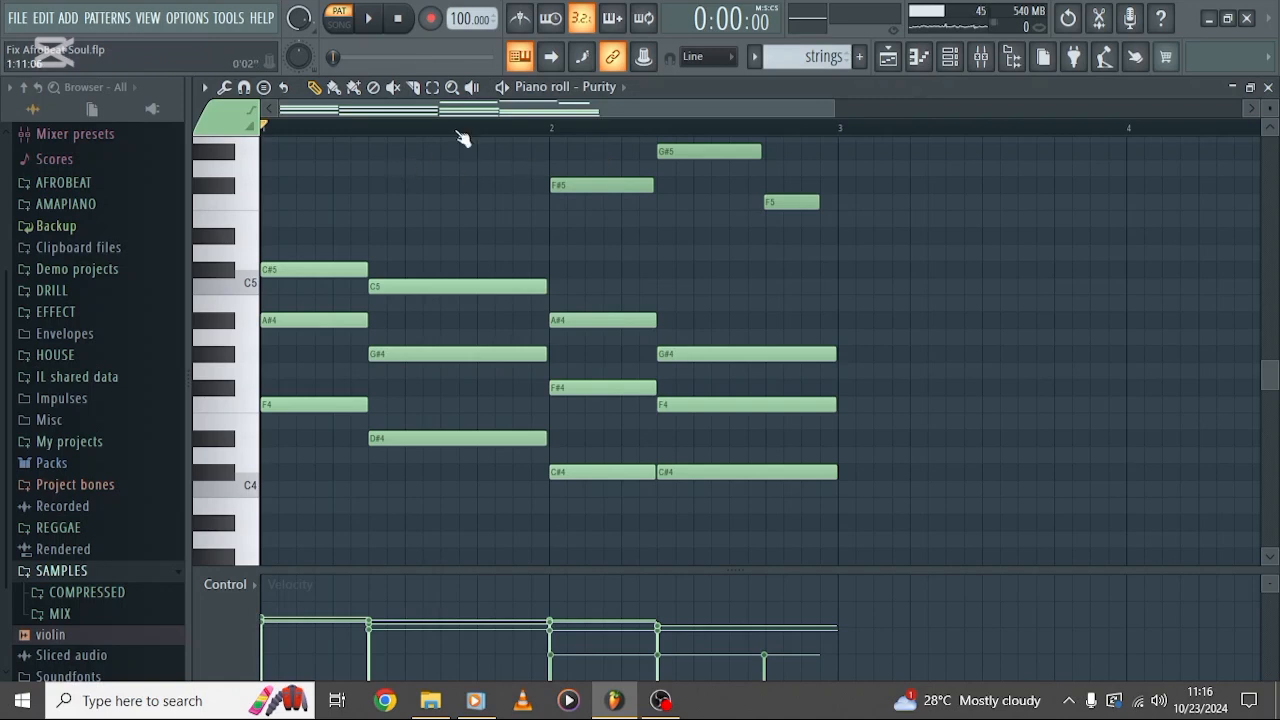
{"action": "key", "text": "space"}
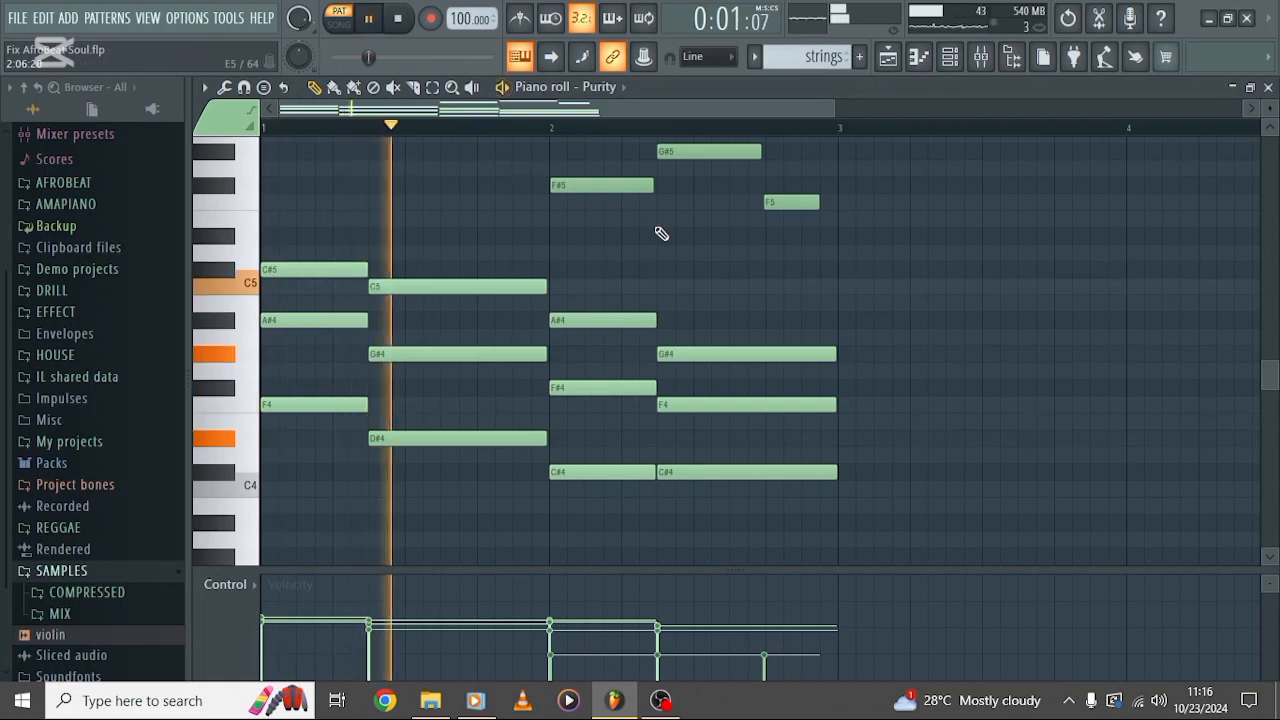
{"action": "scroll", "coordinate": [660, 234], "scroll_direction": "up", "scroll_amount": 1}
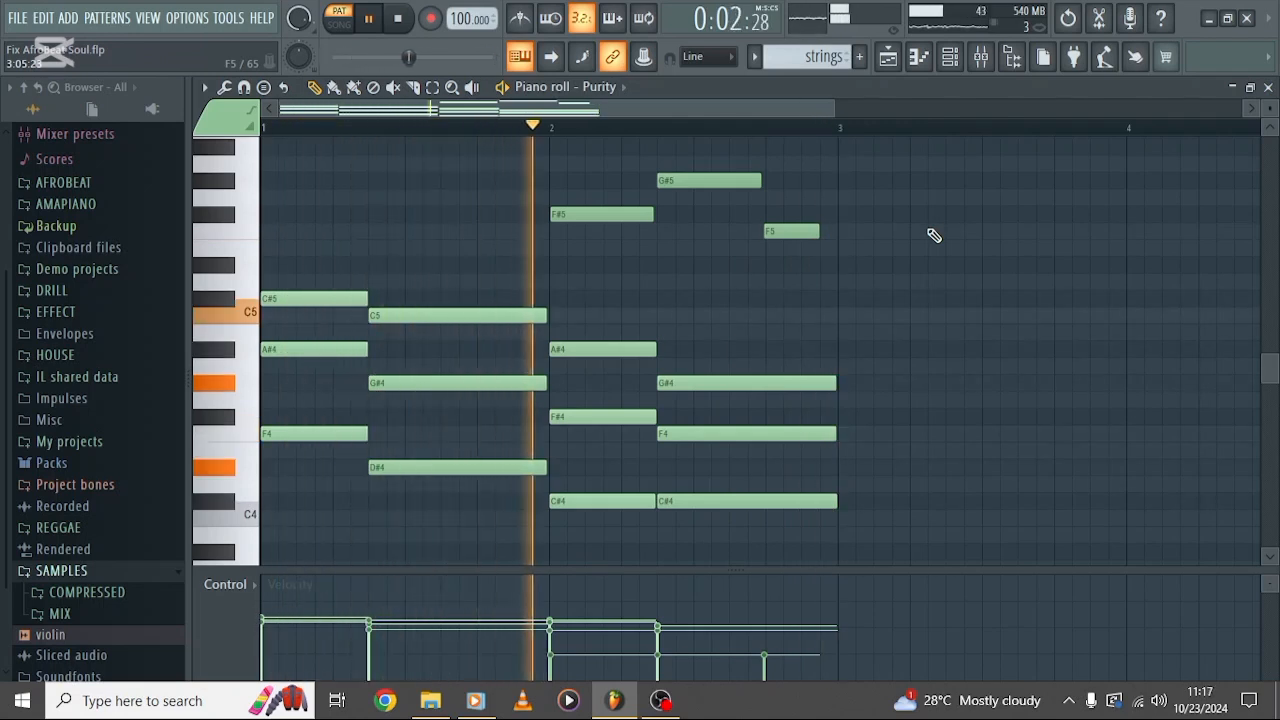
{"action": "key", "text": "space"}
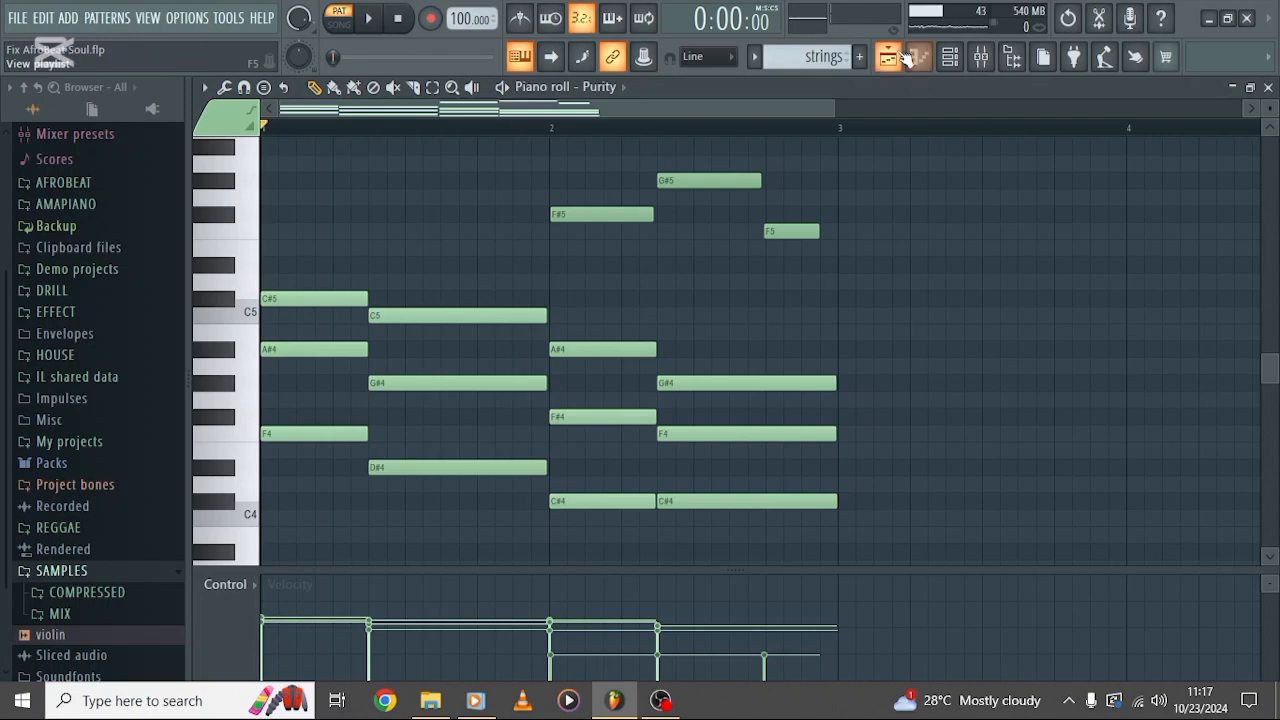
Step: Return to the playlist and open the 2nd key pattern from Track 12 at bar 27 in the piano roll
{"action": "left_click", "coordinate": [888, 57]}
{"action": "scroll", "coordinate": [848, 272], "scroll_direction": "up", "scroll_amount": 2}
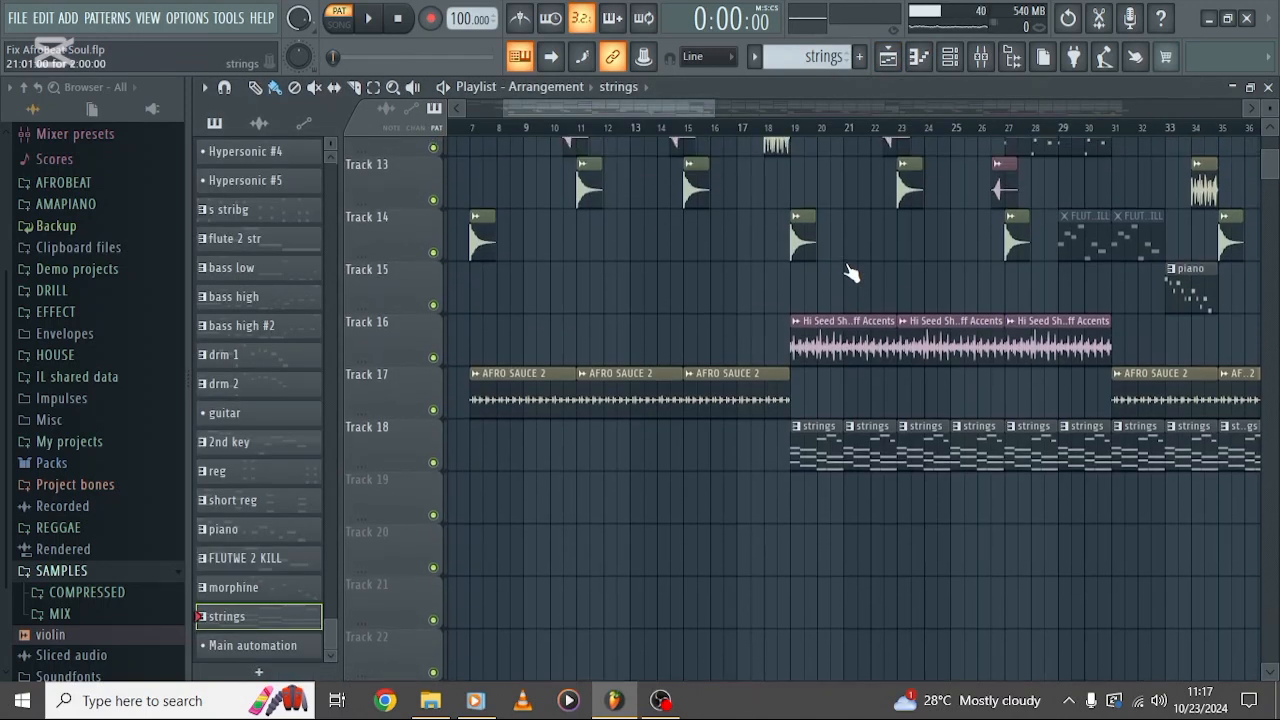
{"action": "scroll", "coordinate": [848, 272], "scroll_direction": "down", "scroll_amount": 3, "text": "ctrl"}
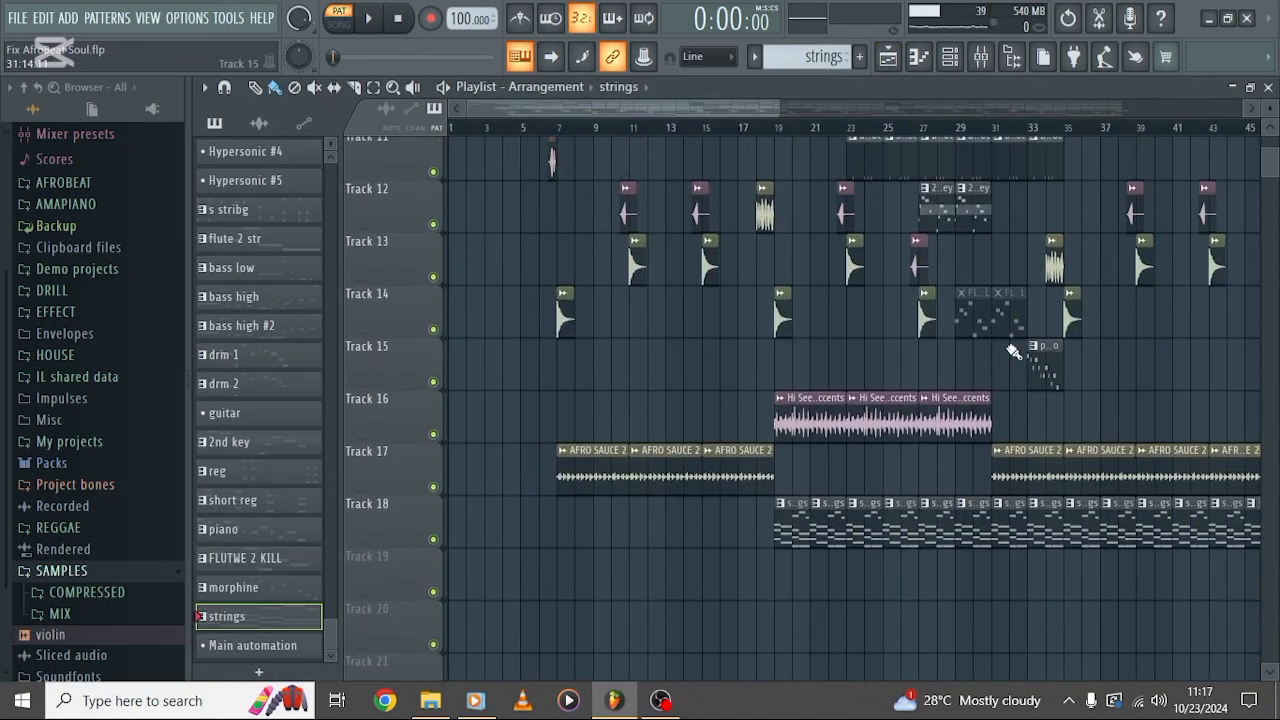
{"action": "scroll", "coordinate": [1014, 351], "scroll_direction": "up", "scroll_amount": 2}
{"action": "scroll", "coordinate": [951, 315], "scroll_direction": "up", "scroll_amount": 2}
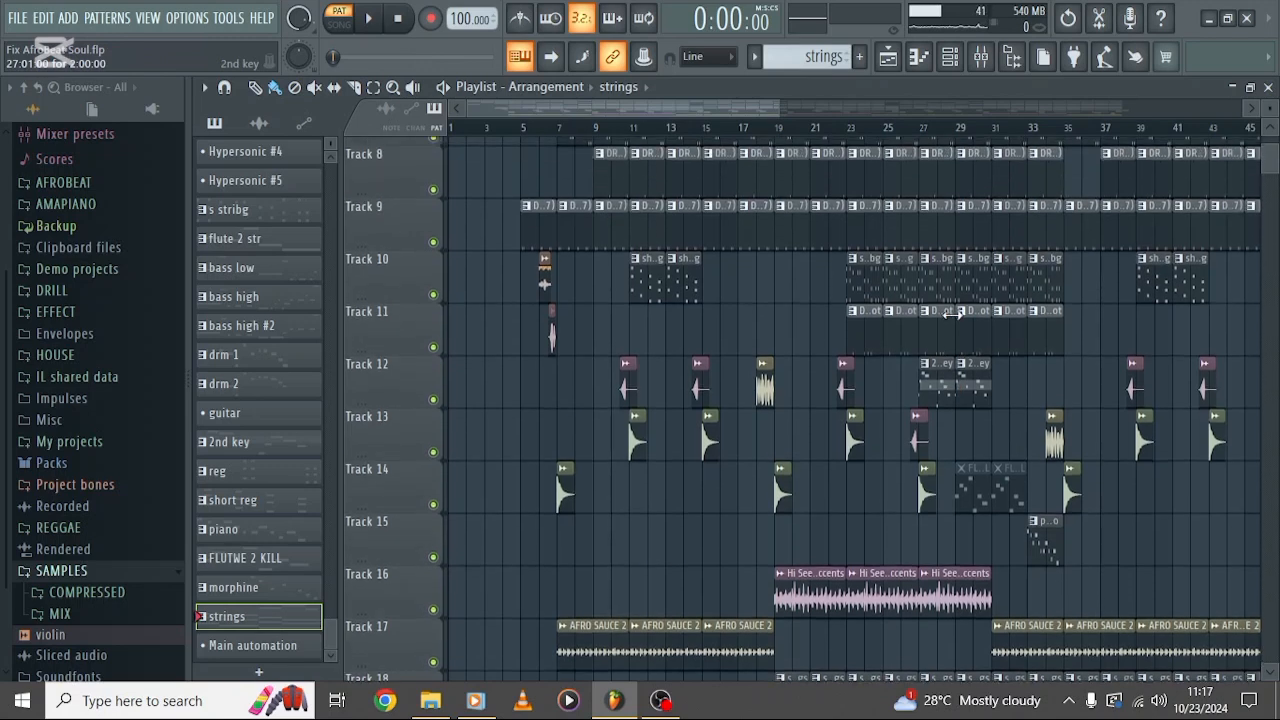
{"action": "left_click", "coordinate": [919, 58]}
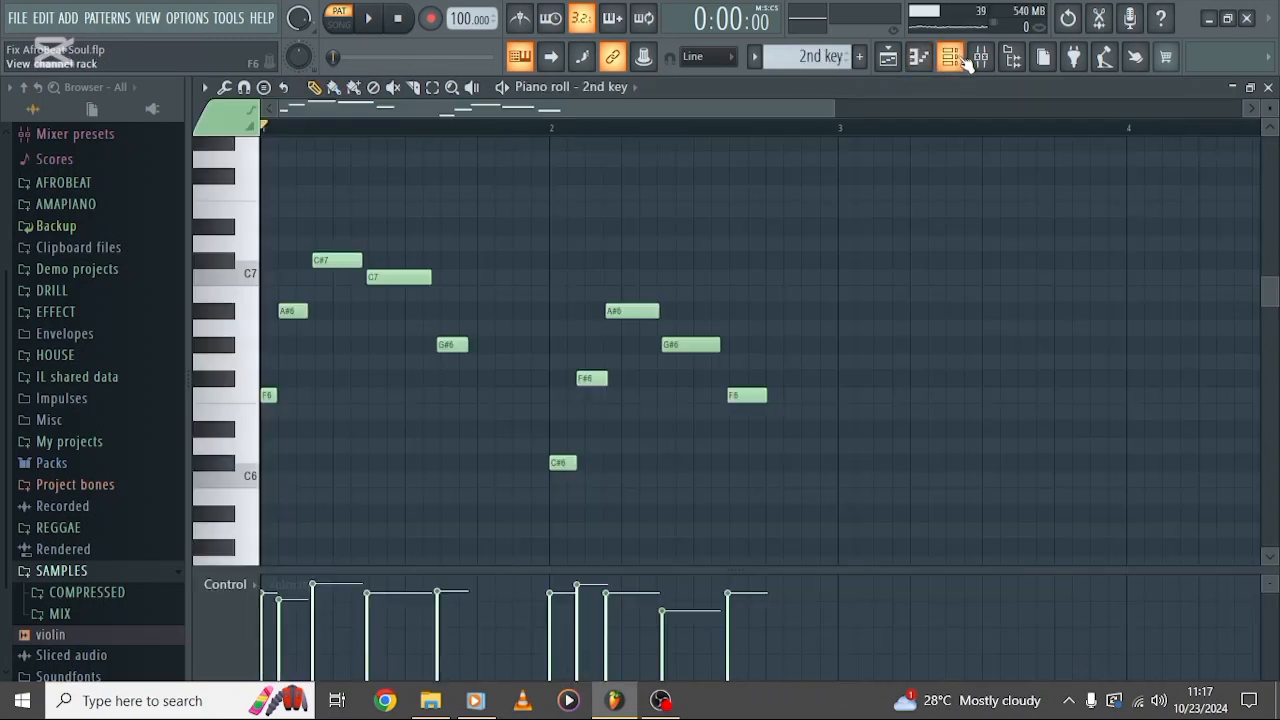
Step: Open the 2nd key channel's Purity instrument to show its woodwind preset, and audition the 2nd key pattern in the piano roll
{"action": "left_click", "coordinate": [950, 57]}
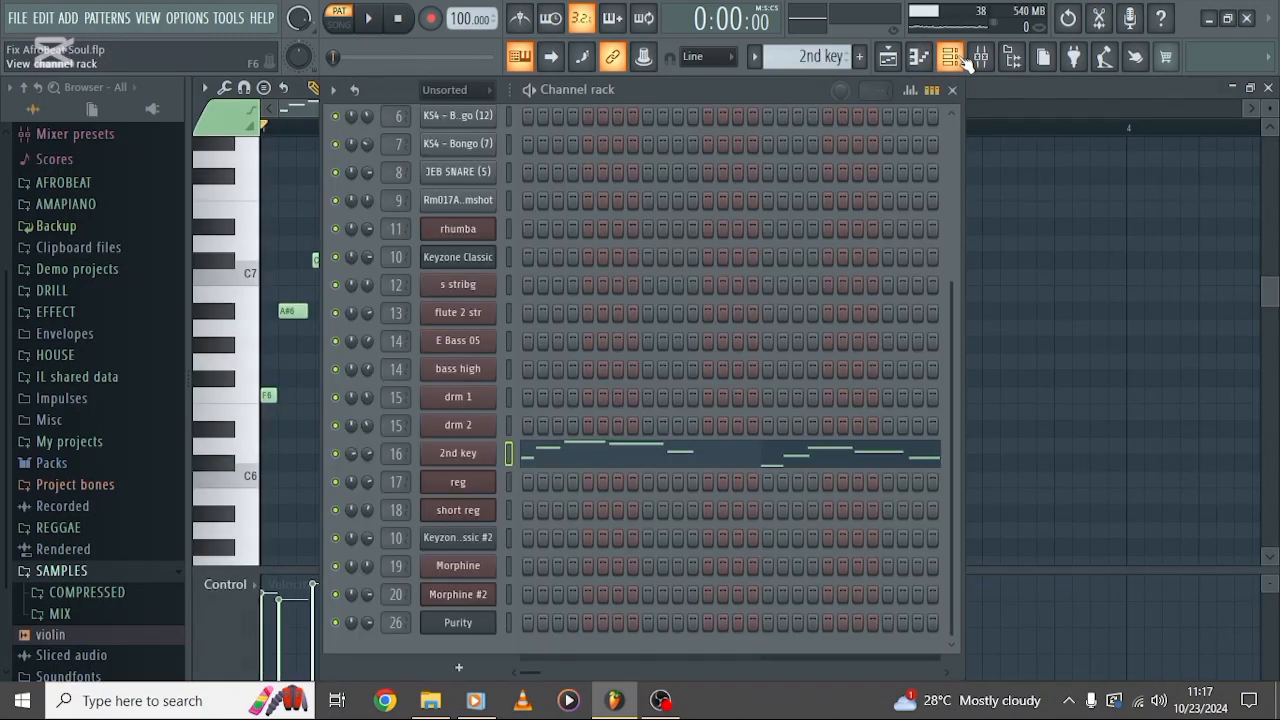
{"action": "left_click", "coordinate": [458, 454]}
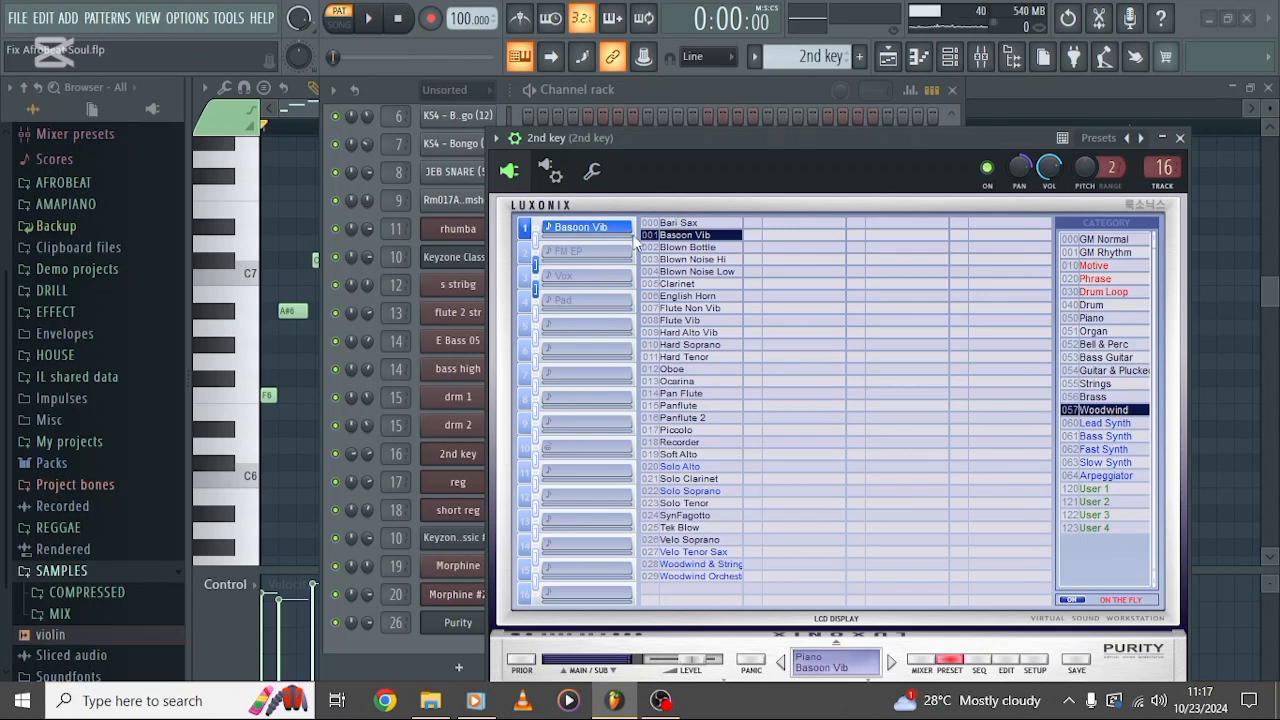
{"action": "left_click", "coordinate": [295, 107]}
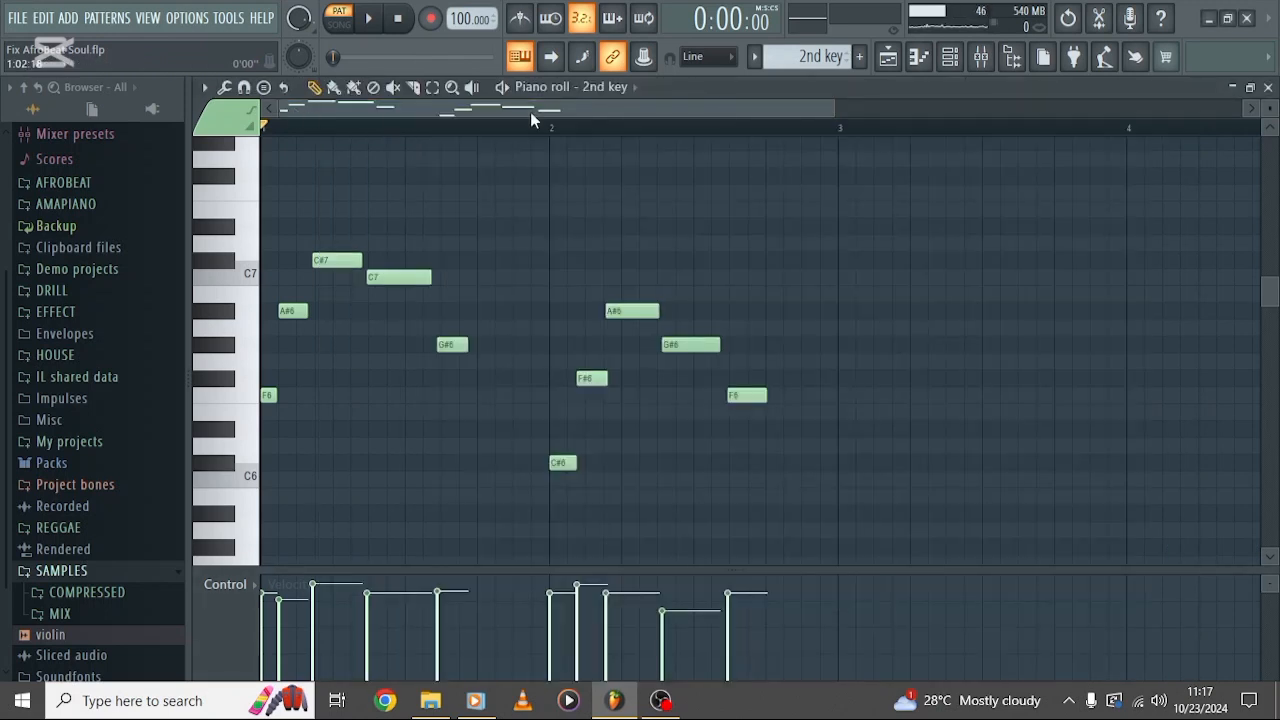
{"action": "key", "text": "space"}
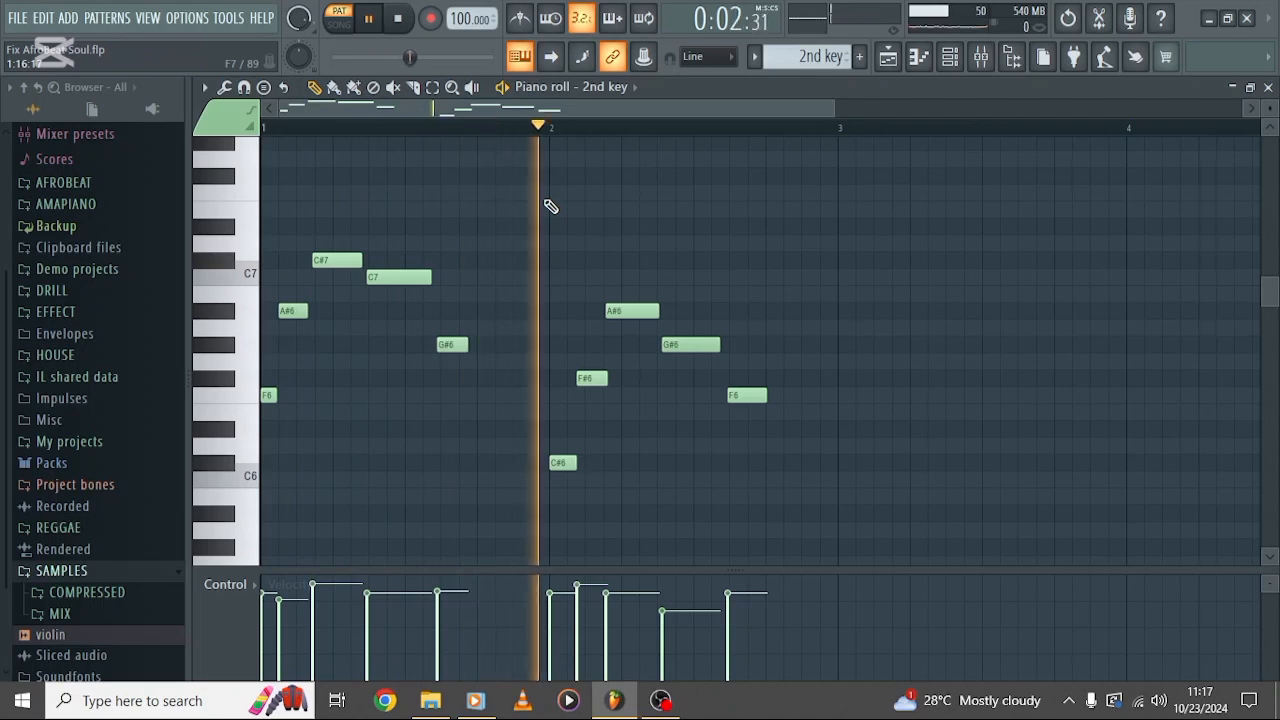
{"action": "key", "text": "space"}
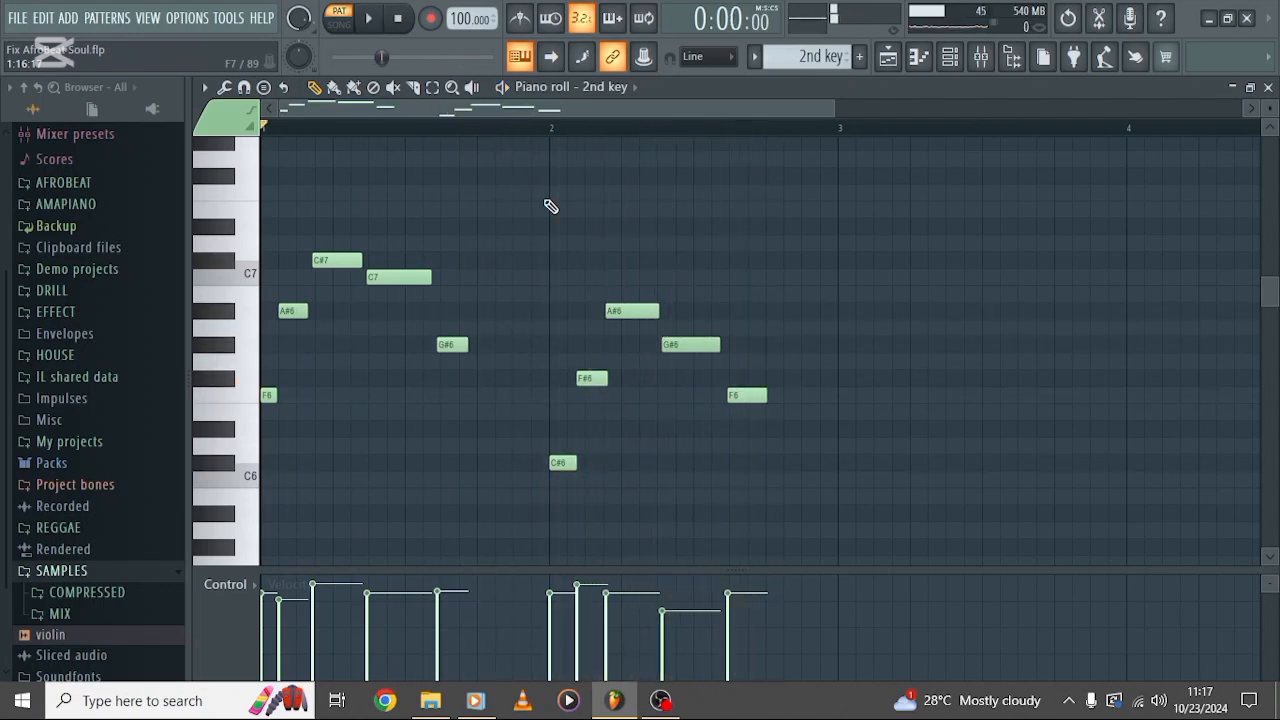
Step: Return to the playlist and open the s stribg pattern from Track 10 at bar 23 in the piano roll
{"action": "left_click", "coordinate": [888, 57]}
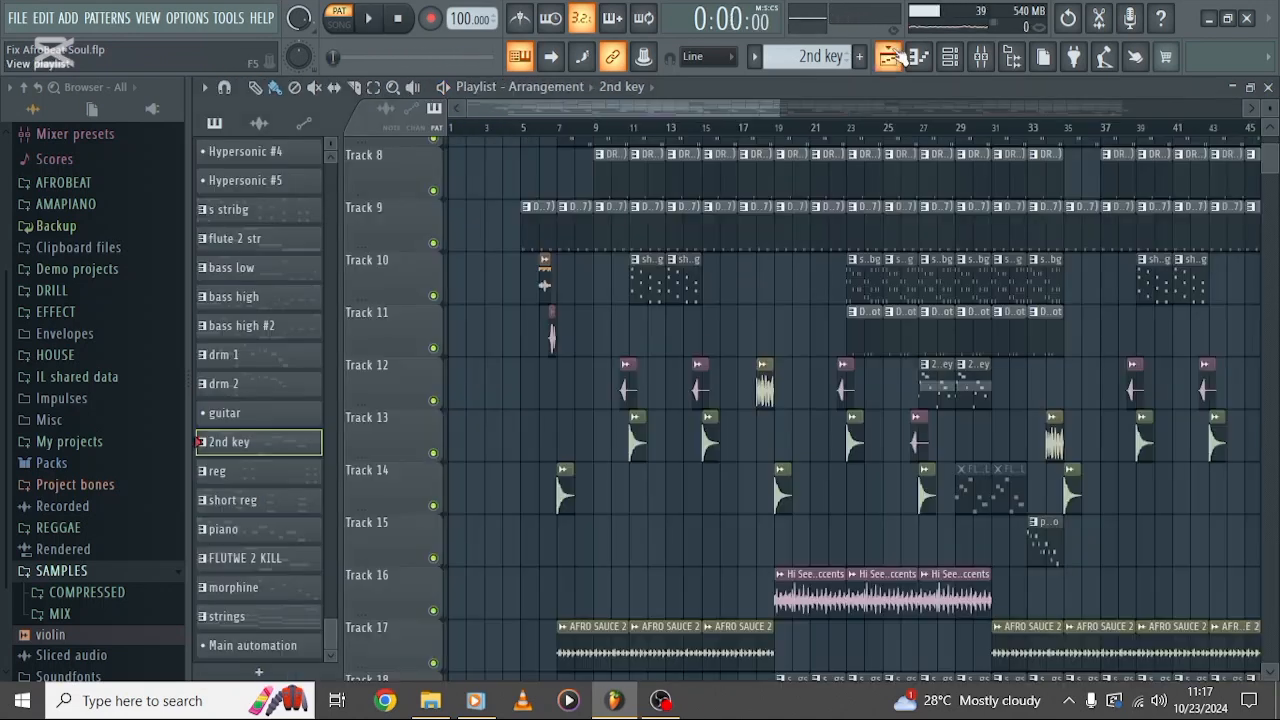
{"action": "scroll", "coordinate": [896, 353], "scroll_direction": "right", "scroll_amount": 3}
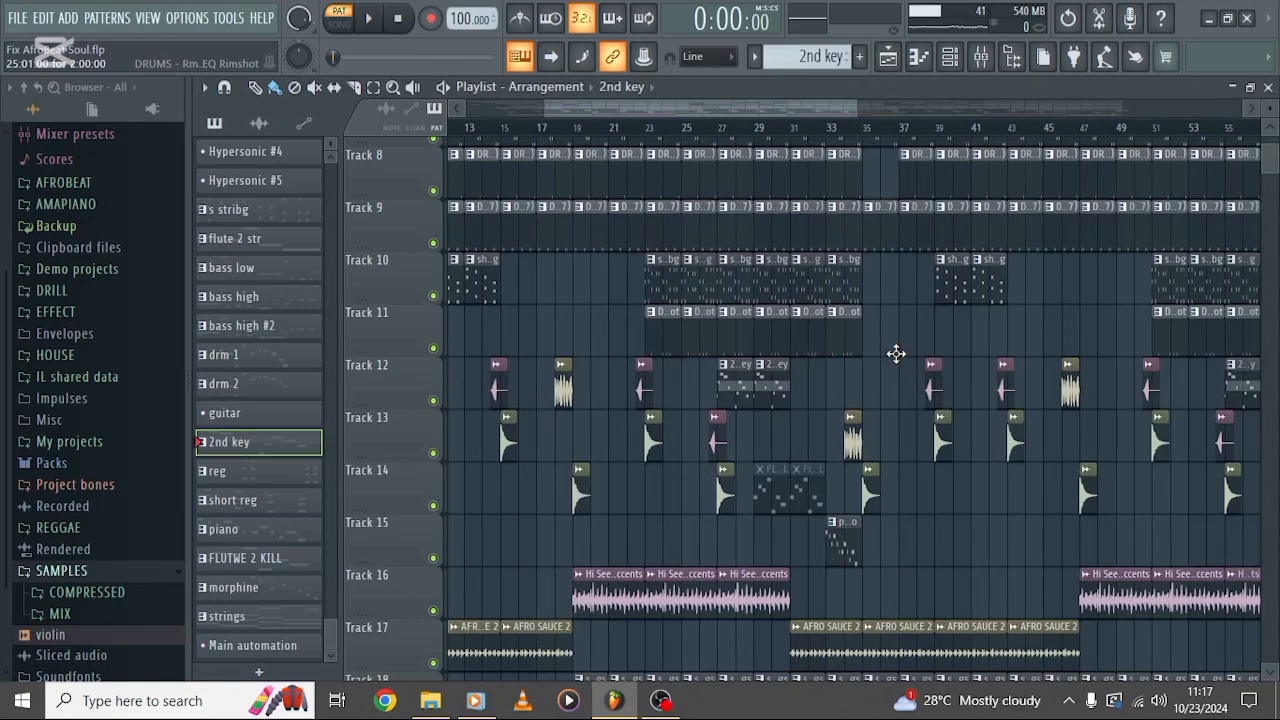
{"action": "double_click", "coordinate": [666, 286]}
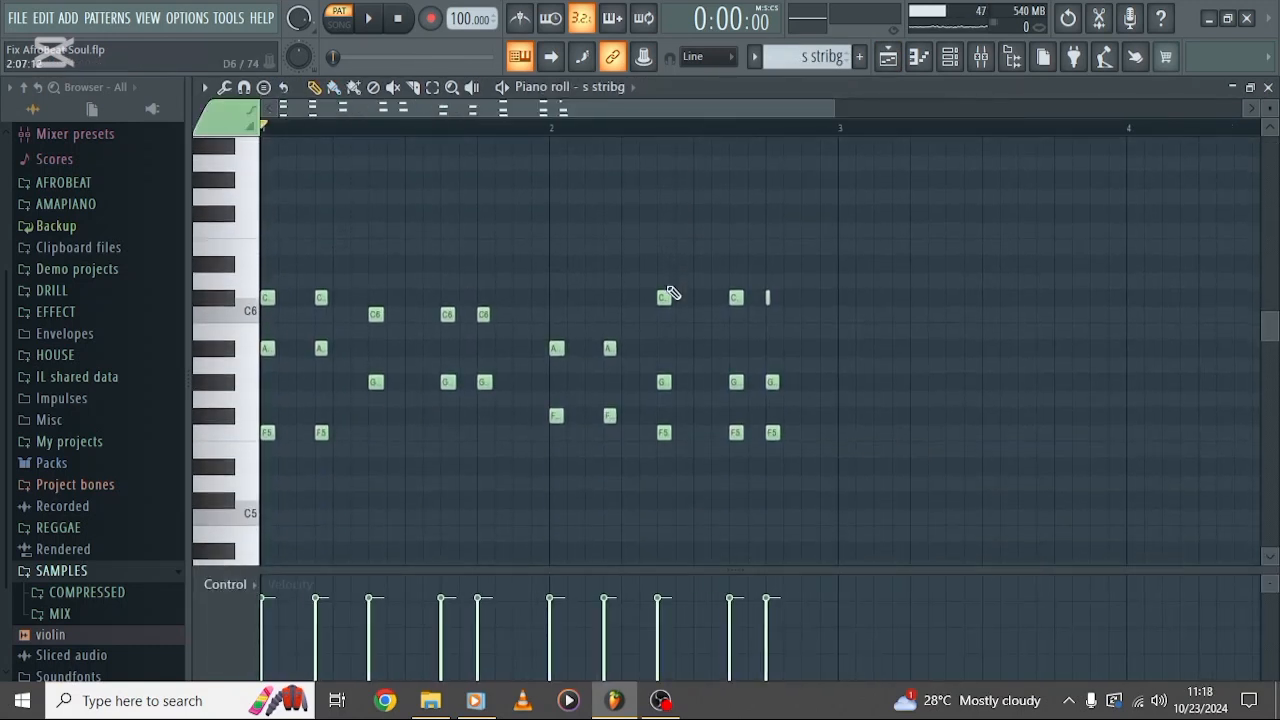
Step: Show the brass preset in the s stribg channel's Purity instrument, and play the s stribg pattern alone in the piano roll
{"action": "left_click", "coordinate": [952, 57]}
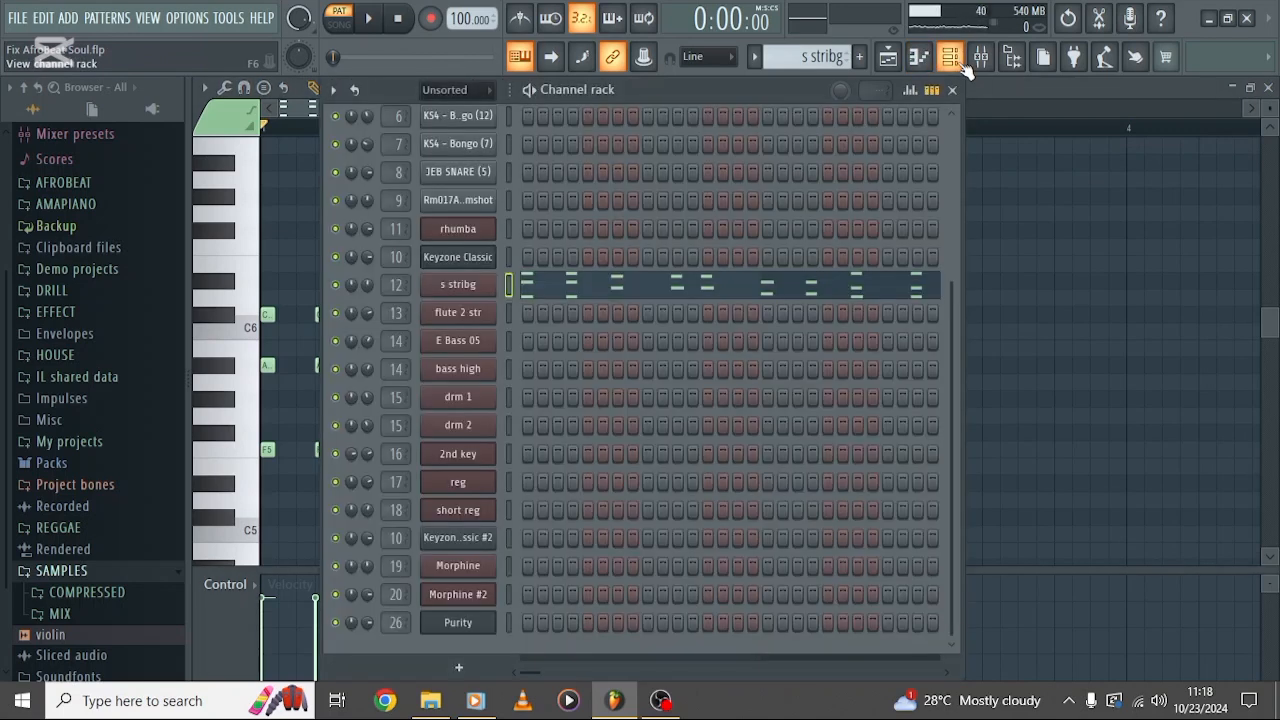
{"action": "left_click", "coordinate": [458, 285]}
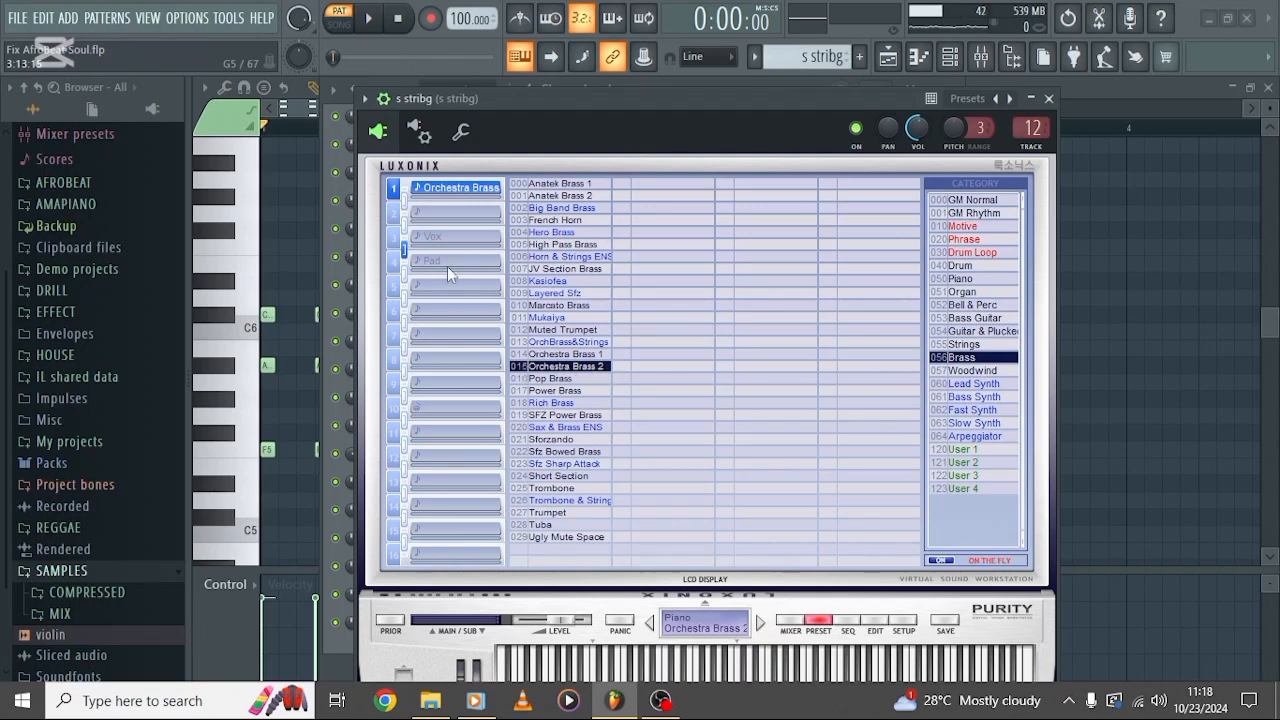
{"action": "left_click", "coordinate": [292, 116]}
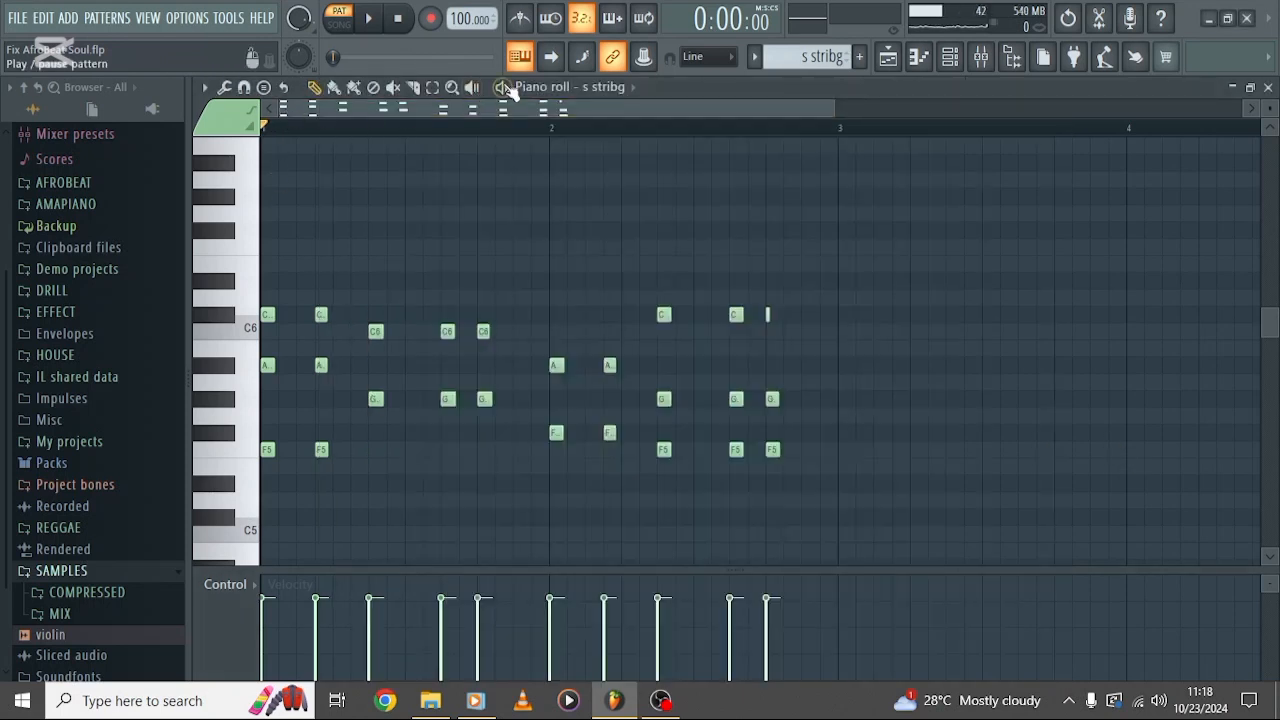
{"action": "left_click", "coordinate": [504, 87]}
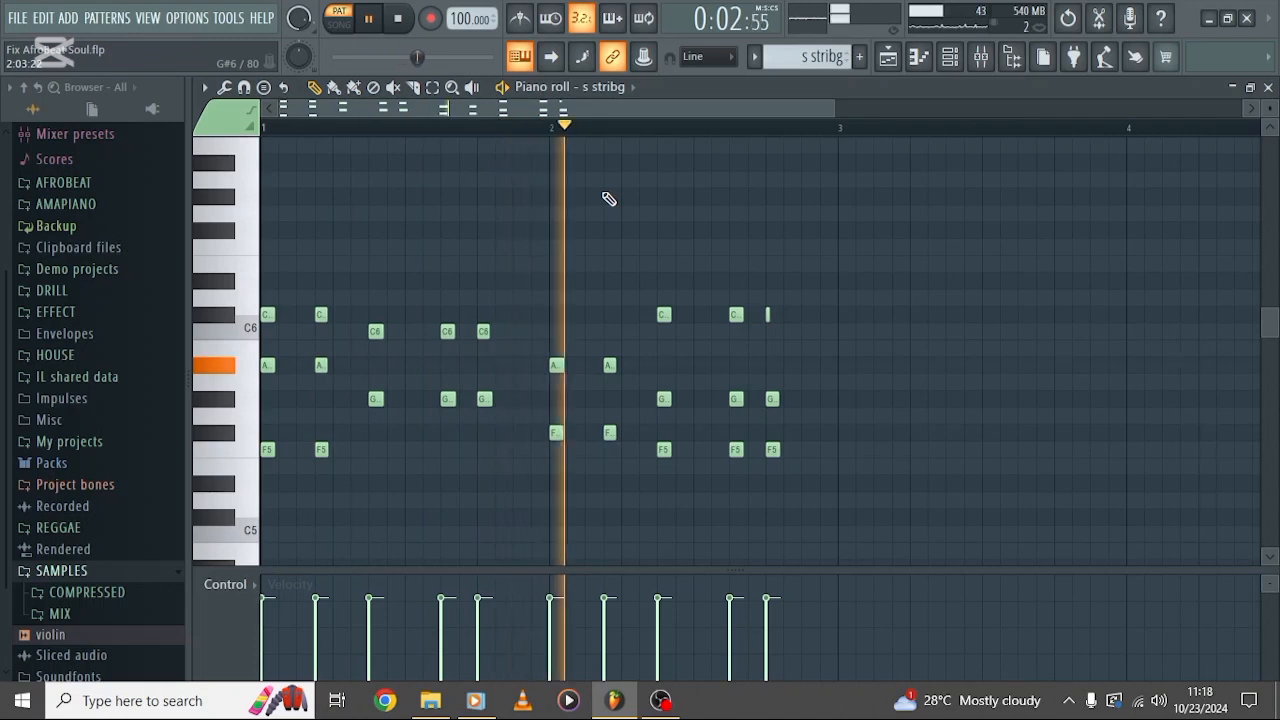
{"action": "key", "text": "space"}
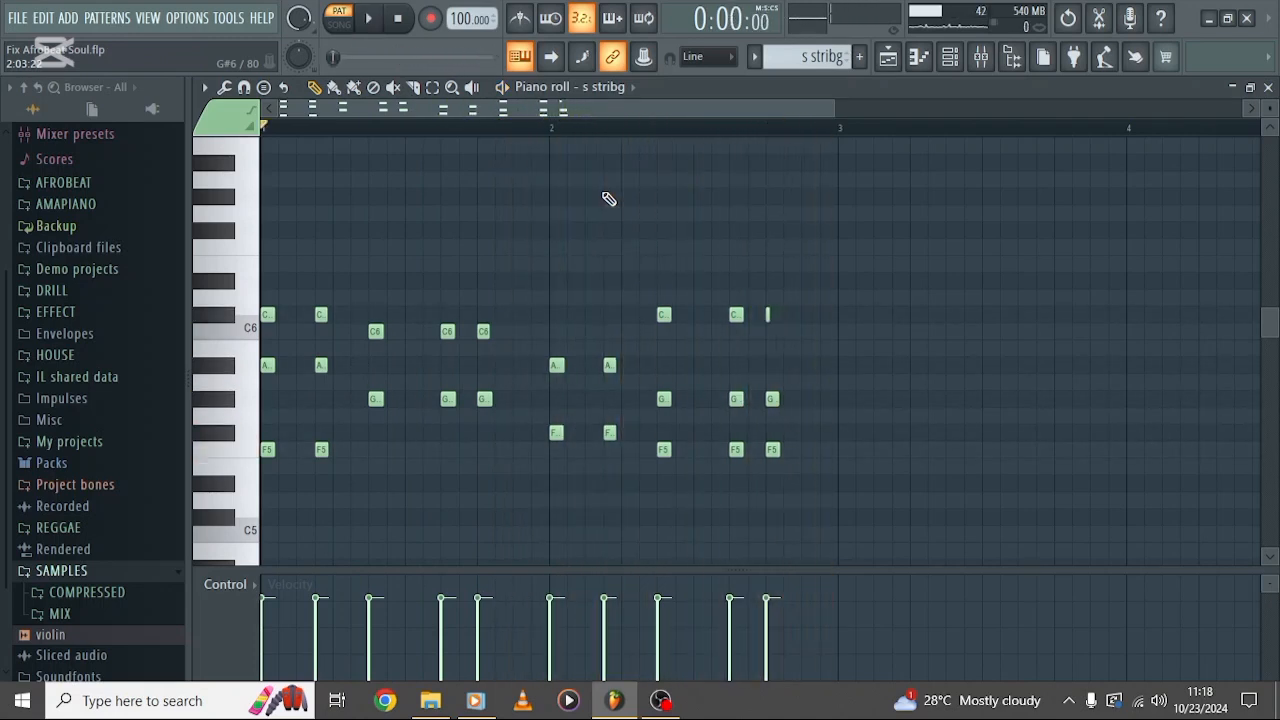
Step: Return to the playlist and open the piano pattern from Track 15 at bar 33 in the piano roll
{"action": "left_click", "coordinate": [888, 56]}
{"action": "scroll", "coordinate": [765, 335], "scroll_direction": "down", "scroll_amount": 1}
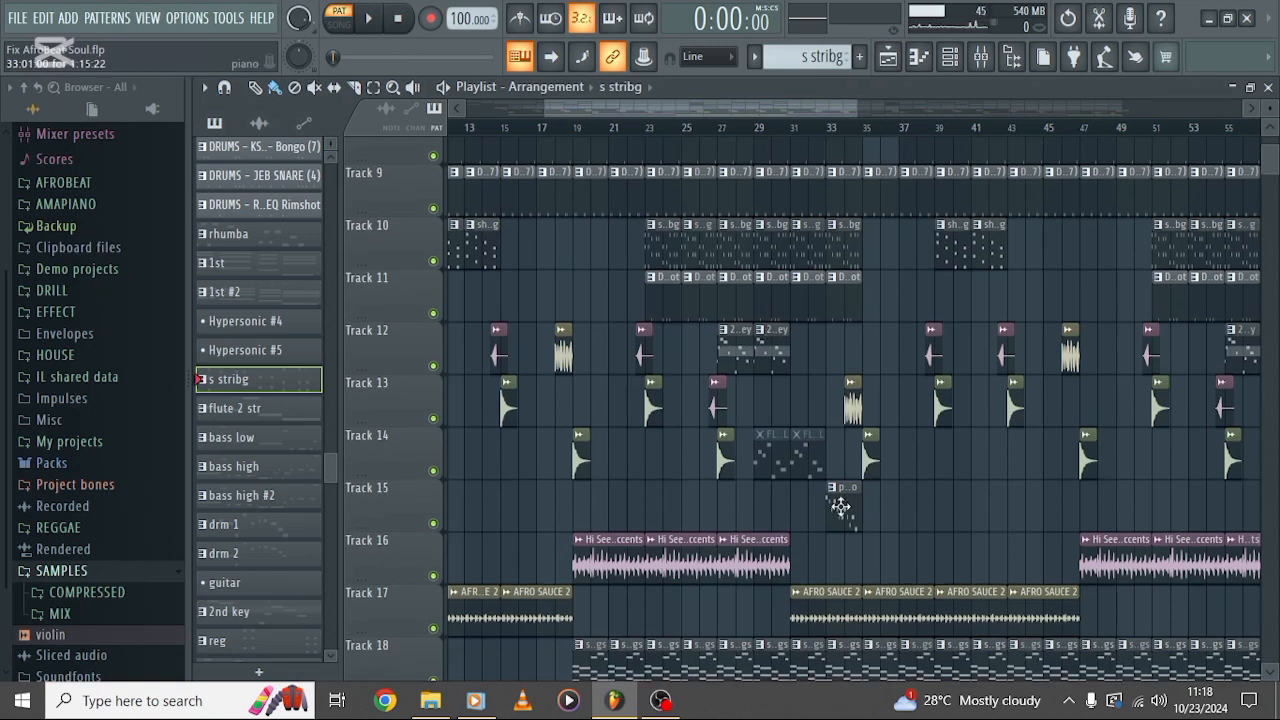
{"action": "double_click", "coordinate": [840, 507]}
{"action": "scroll", "coordinate": [624, 332], "scroll_direction": "down", "scroll_amount": 1}
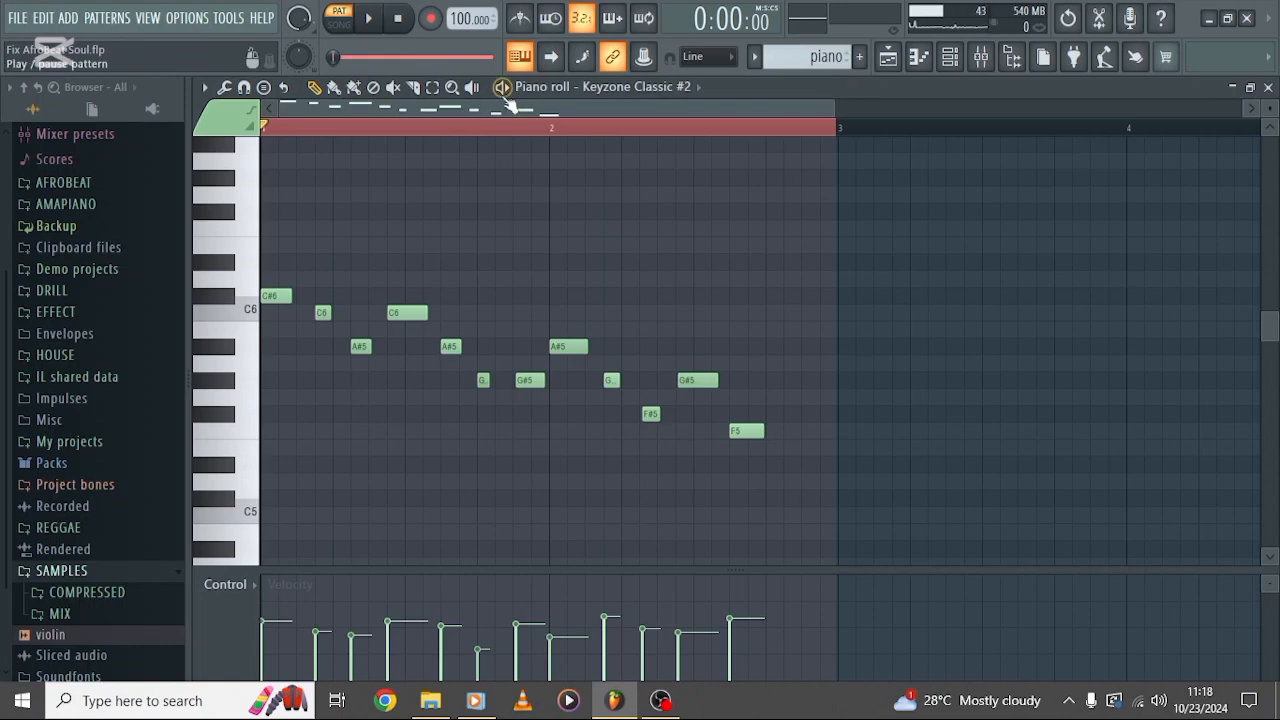
Step: Open the Keyzone Classic #2 channel to show its piano program, and audition the piano pattern in the piano roll
{"action": "left_click", "coordinate": [949, 57]}
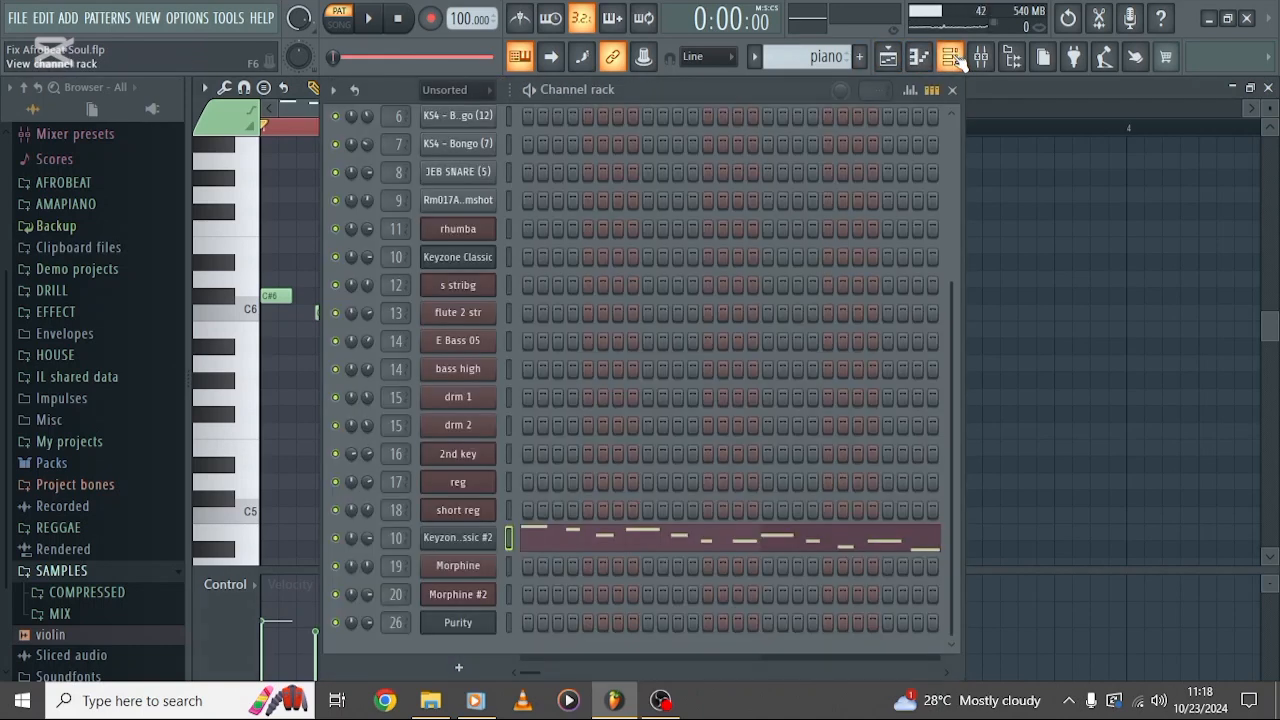
{"action": "left_click", "coordinate": [458, 538]}
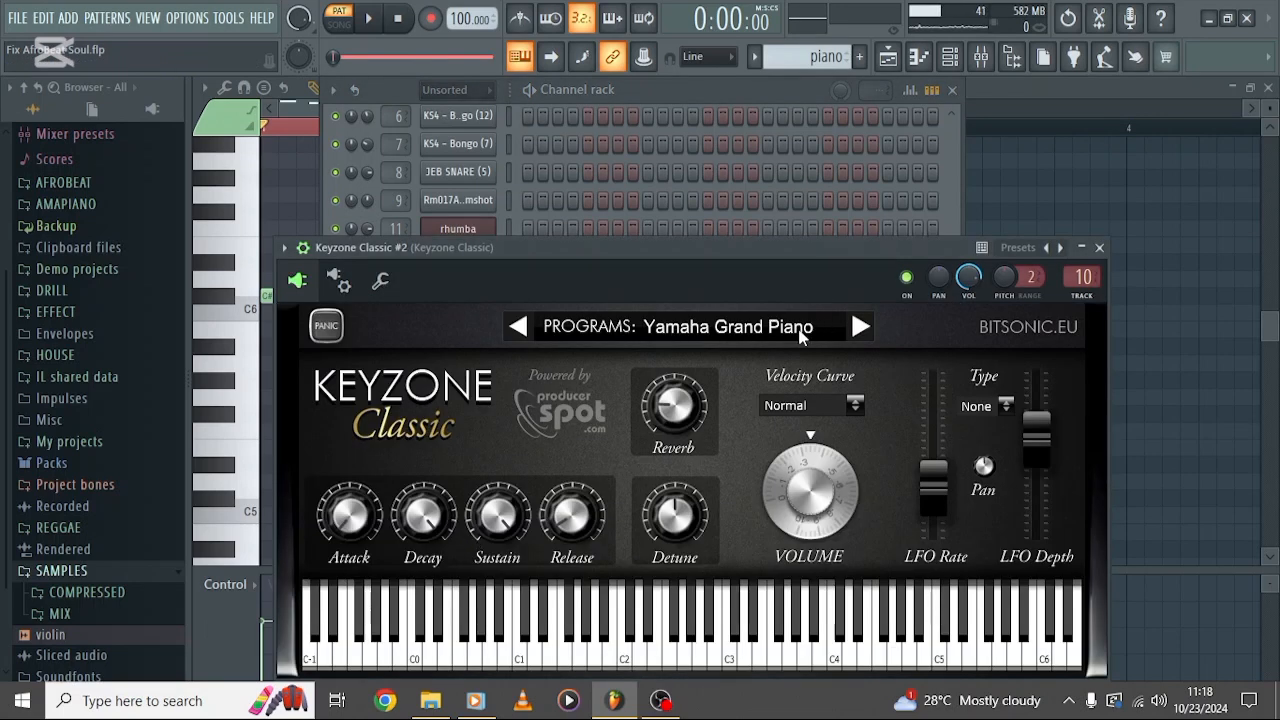
{"action": "left_click", "coordinate": [295, 118]}
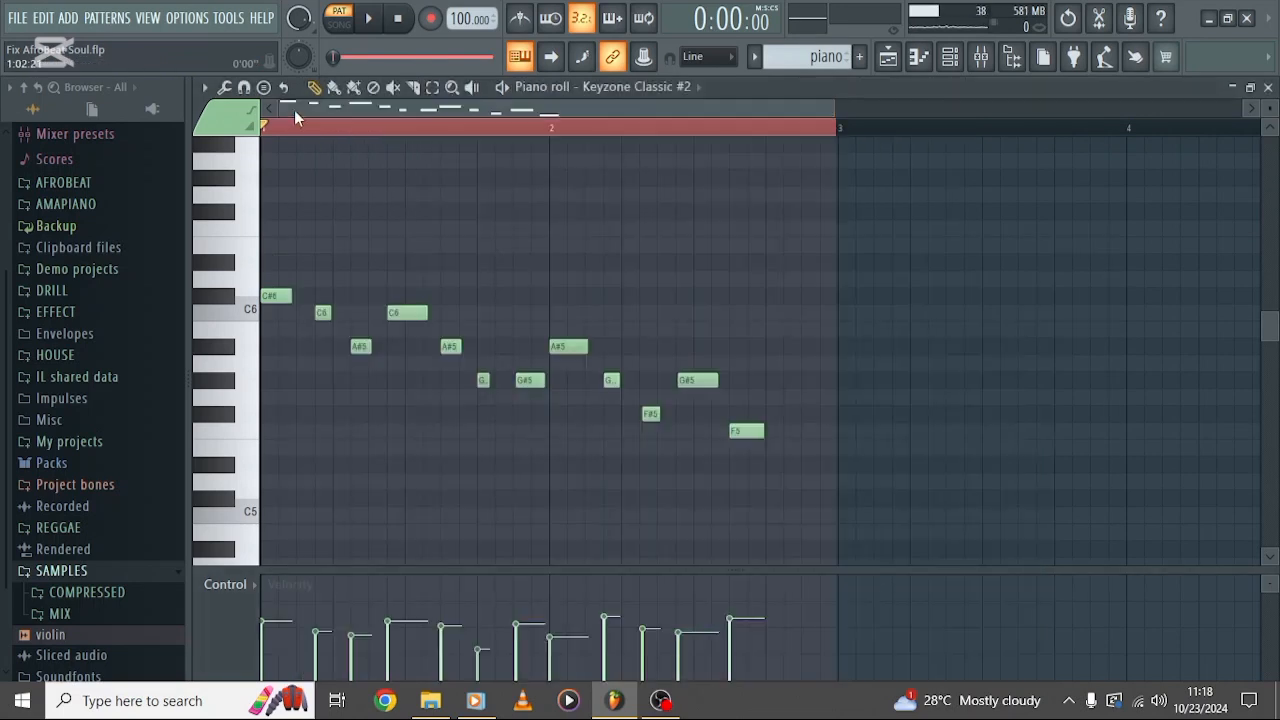
{"action": "left_click", "coordinate": [503, 87]}
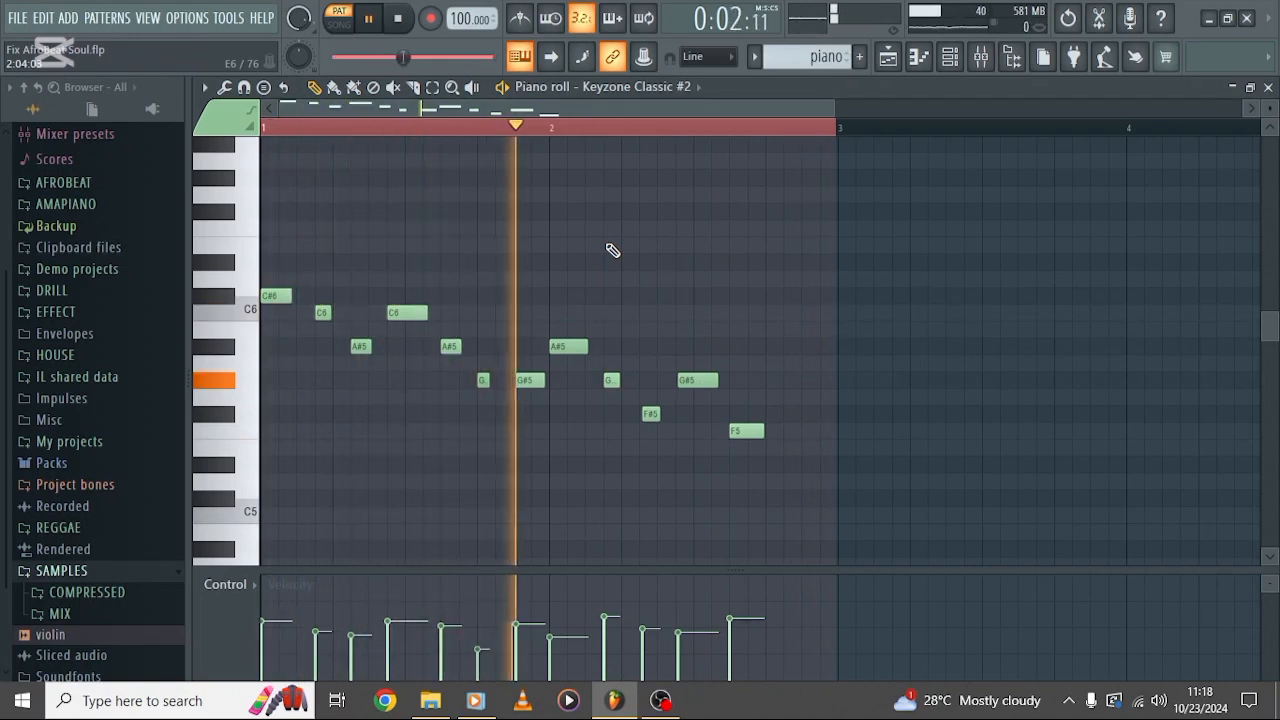
{"action": "key", "text": "space"}
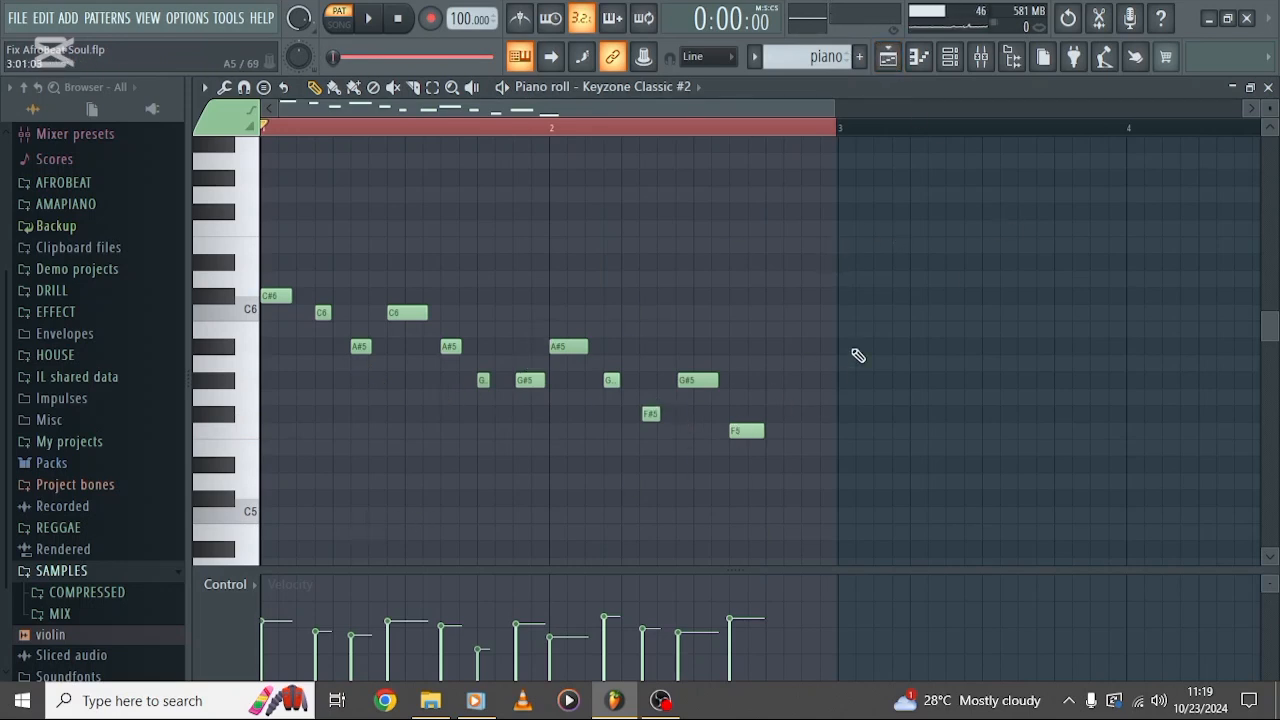
Step: Return to the playlist, set the song position to bar 33, and isolate Track 15 by muting all other tracks
{"action": "left_click", "coordinate": [888, 57]}
{"action": "scroll", "coordinate": [850, 258], "scroll_direction": "up", "scroll_amount": 6}
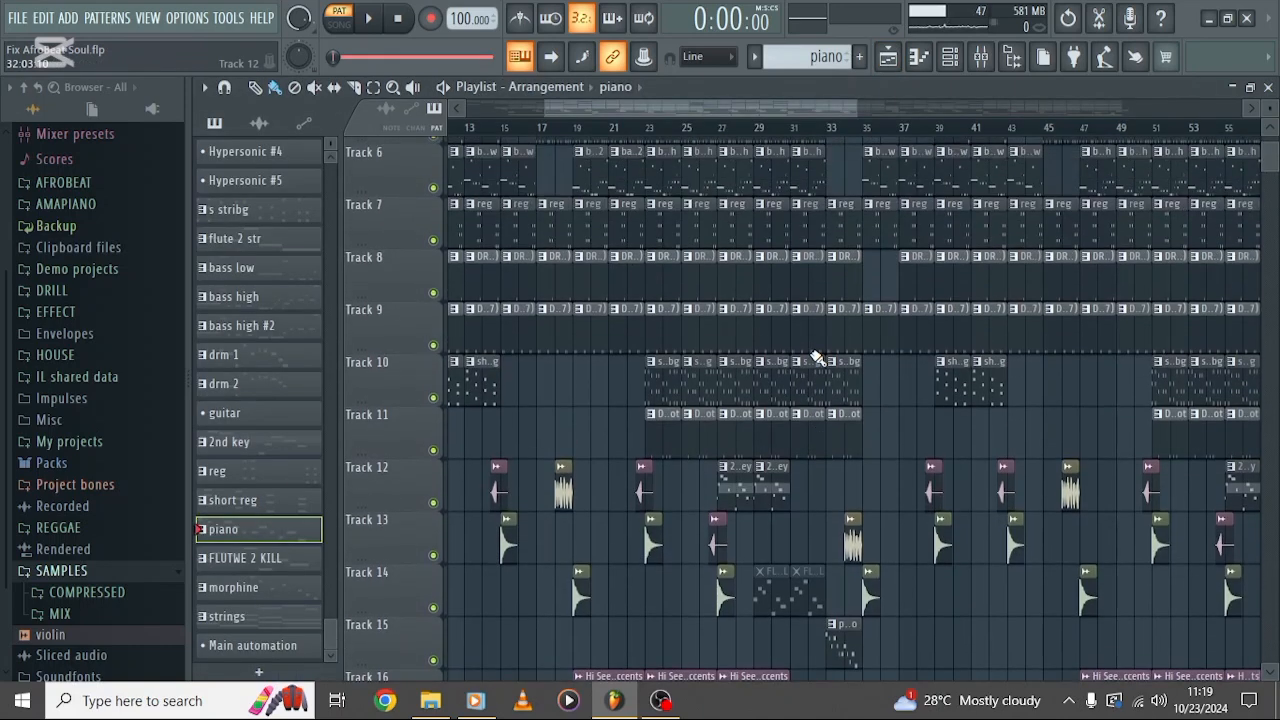
{"action": "left_click", "coordinate": [831, 129]}
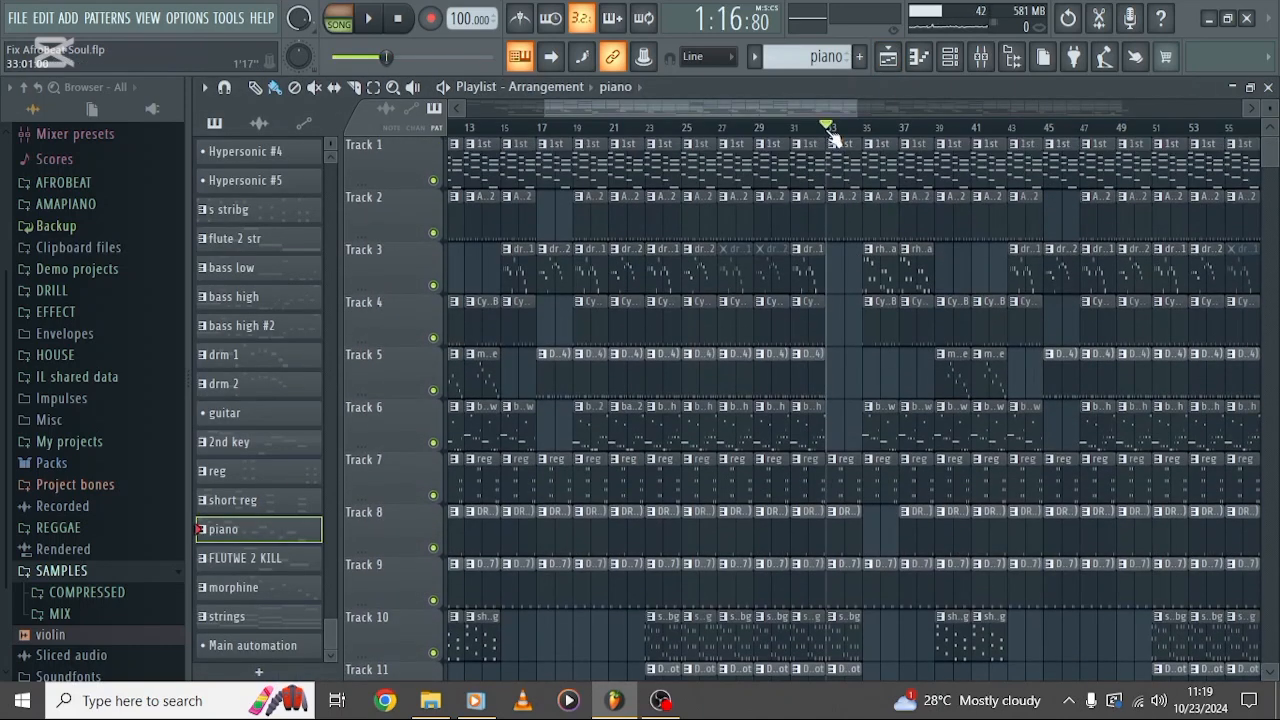
{"action": "right_click", "coordinate": [434, 181]}
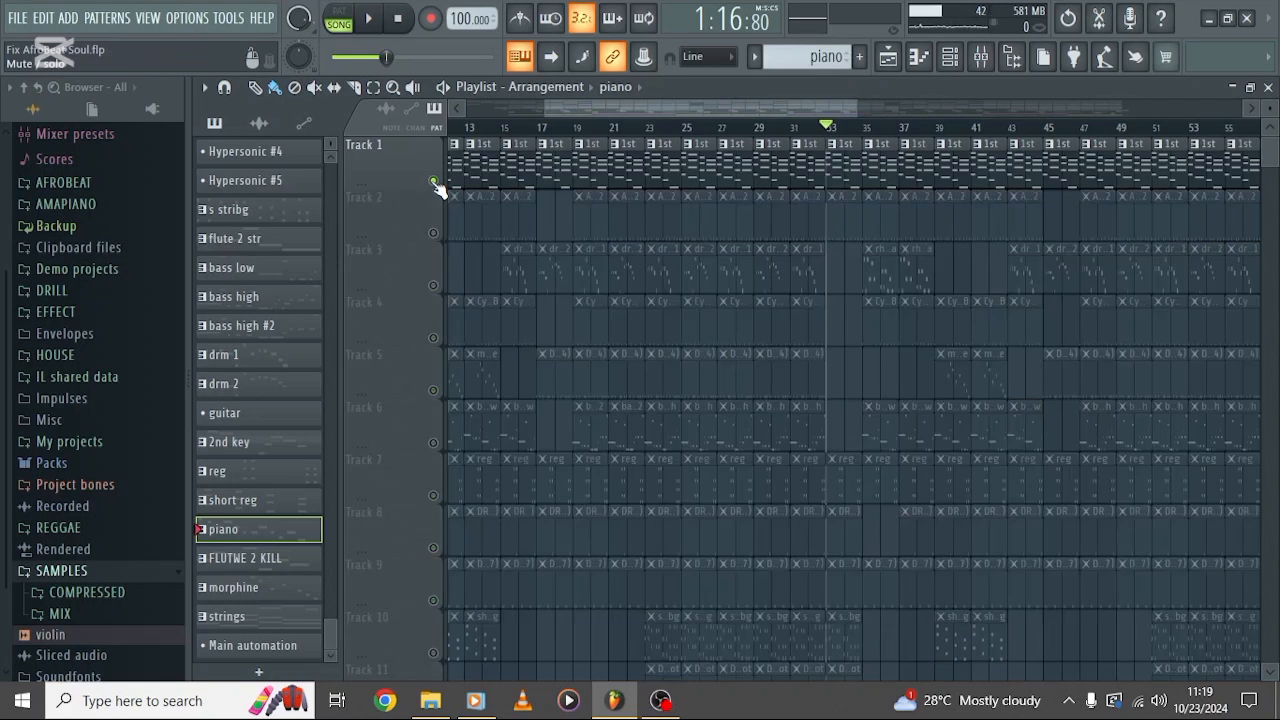
{"action": "scroll", "coordinate": [840, 314], "scroll_direction": "down", "scroll_amount": 4}
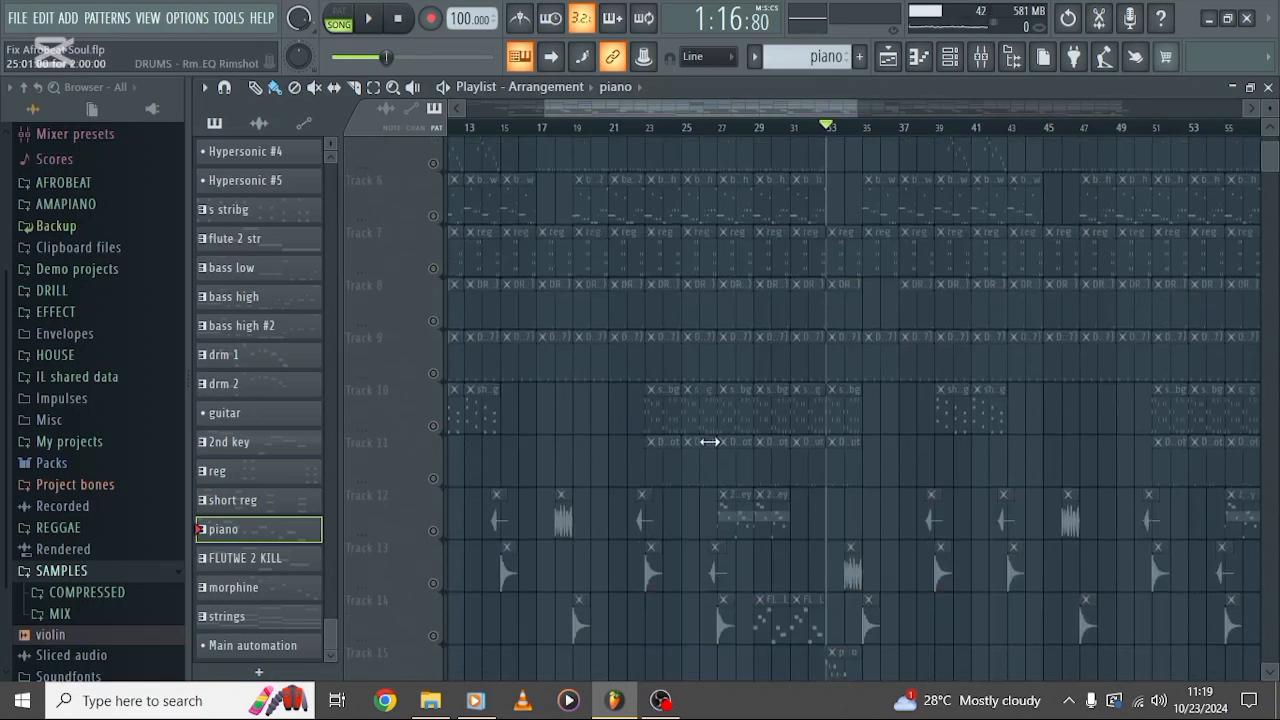
{"action": "scroll", "coordinate": [470, 465], "scroll_direction": "down", "scroll_amount": 3}
{"action": "left_click", "coordinate": [434, 499]}
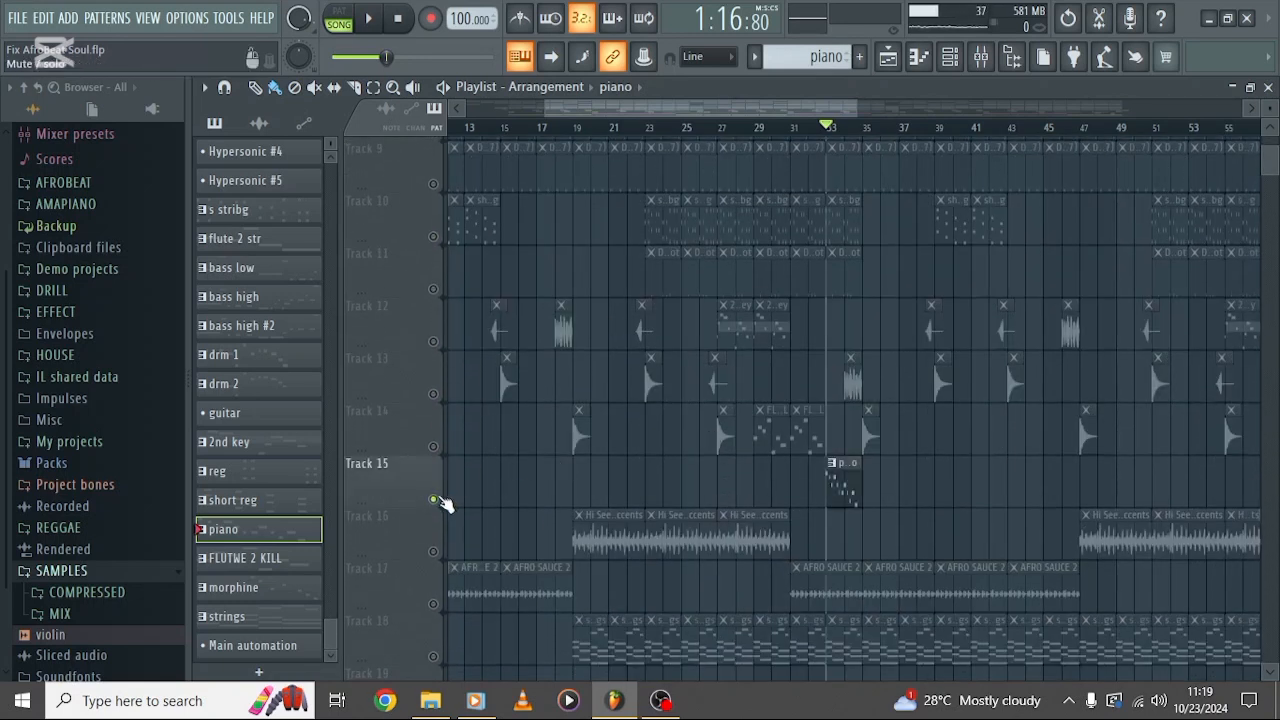
Step: Play the soloed piano clip on Track 15 from bar 33, and unmute all the playlist tracks again
{"action": "key", "text": "space"}
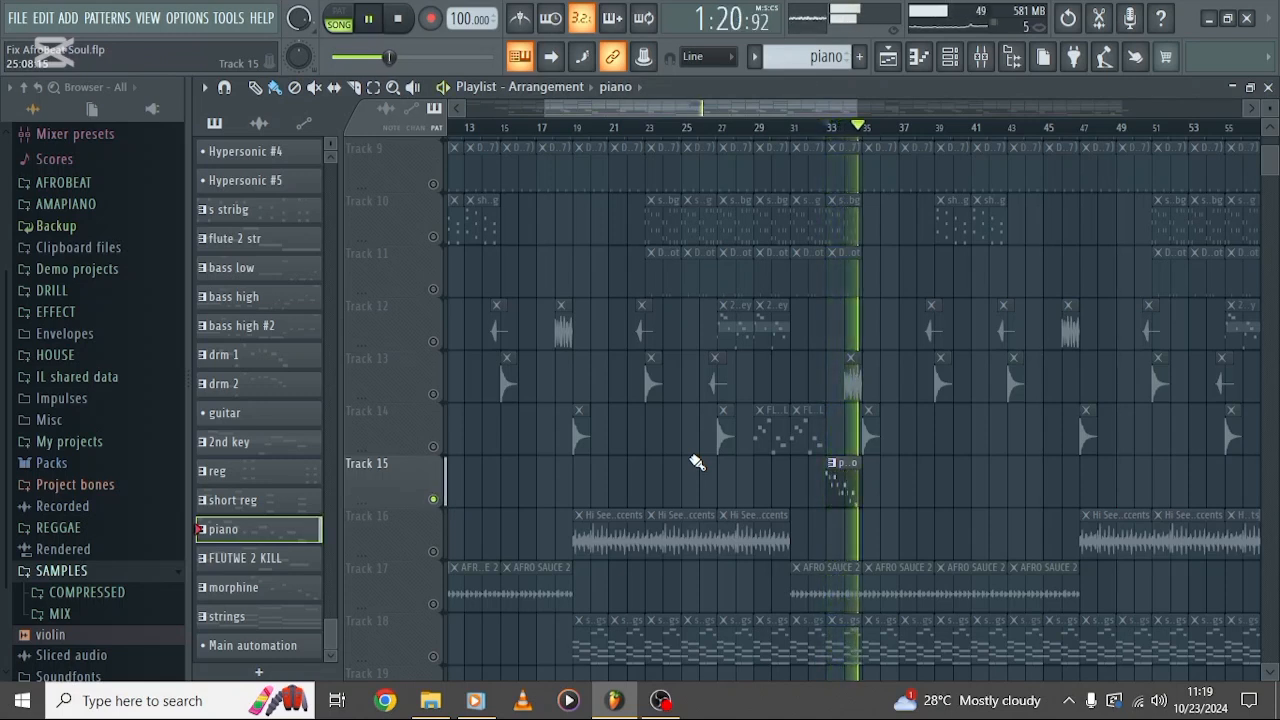
{"action": "key", "text": "space"}
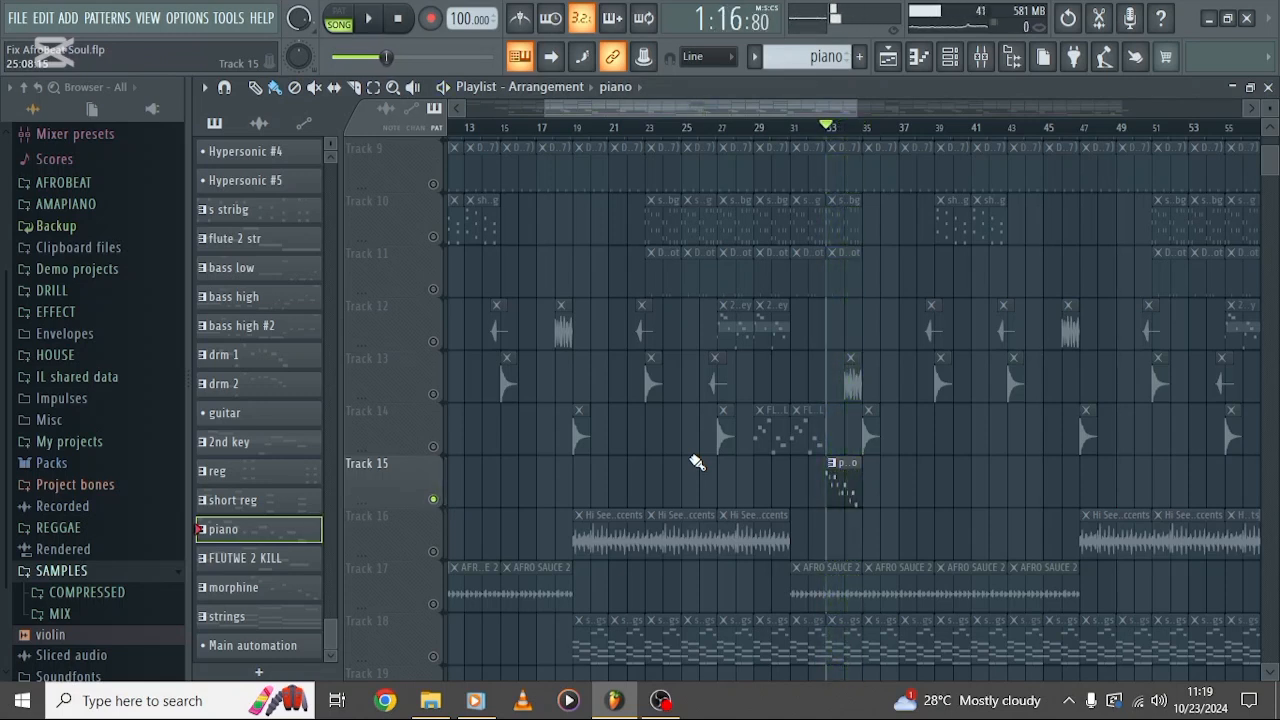
{"action": "right_click", "coordinate": [433, 499]}
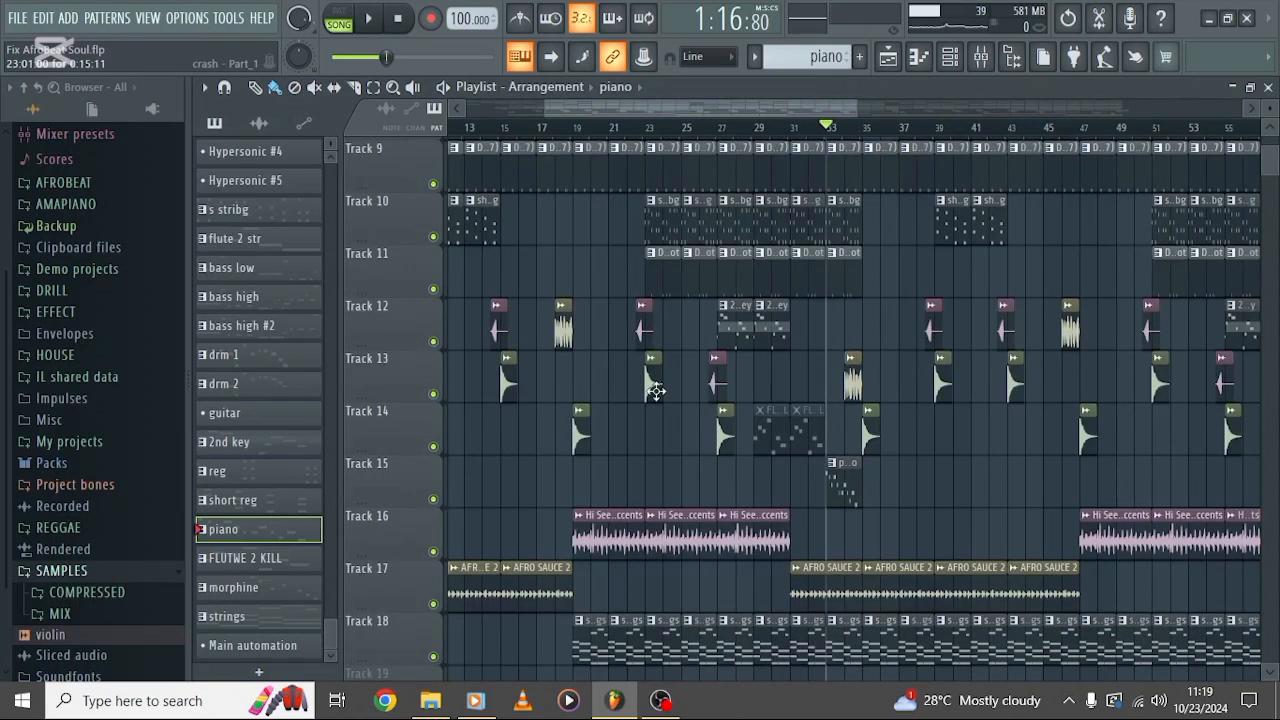
Step: Open the bass low pattern from Track 6 at bar 7 in the piano roll with its lower notes in view
{"action": "scroll", "coordinate": [655, 390], "scroll_direction": "up", "scroll_amount": 3}
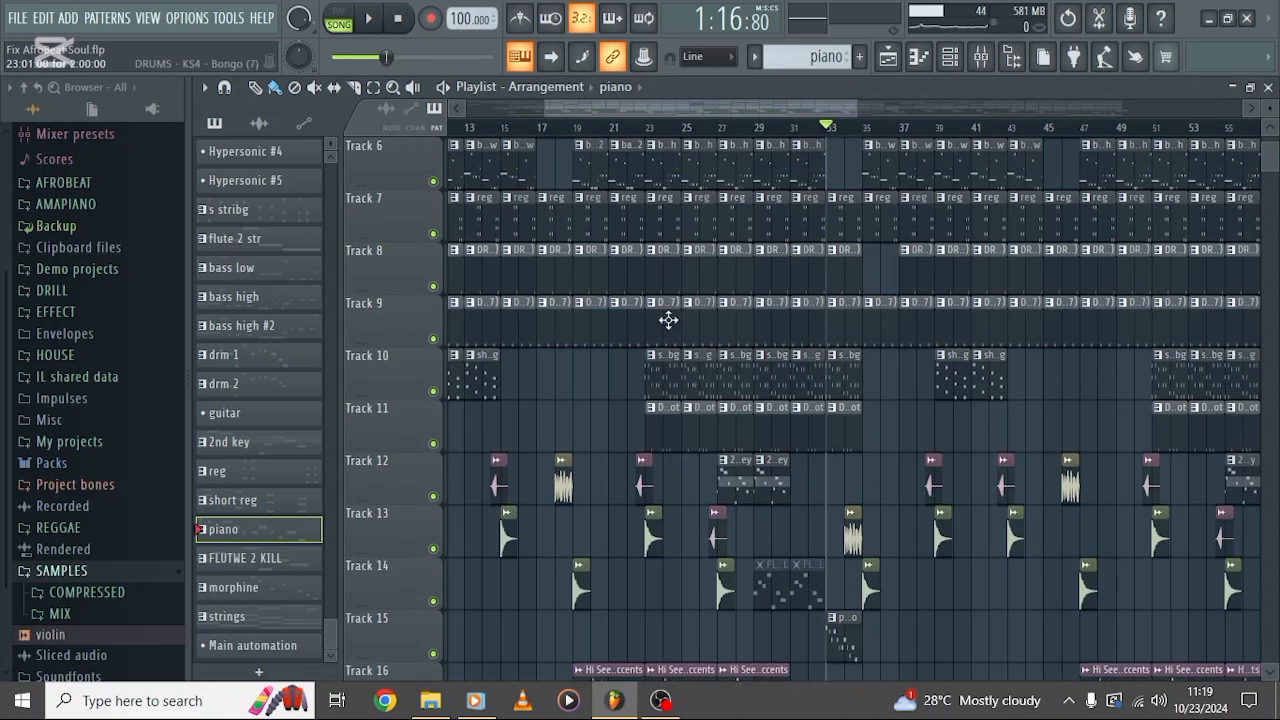
{"action": "scroll", "coordinate": [668, 320], "scroll_direction": "up", "scroll_amount": 3}
{"action": "scroll", "coordinate": [568, 361], "scroll_direction": "up", "scroll_amount": 3}
{"action": "scroll", "coordinate": [568, 361], "scroll_direction": "left", "scroll_amount": 5}
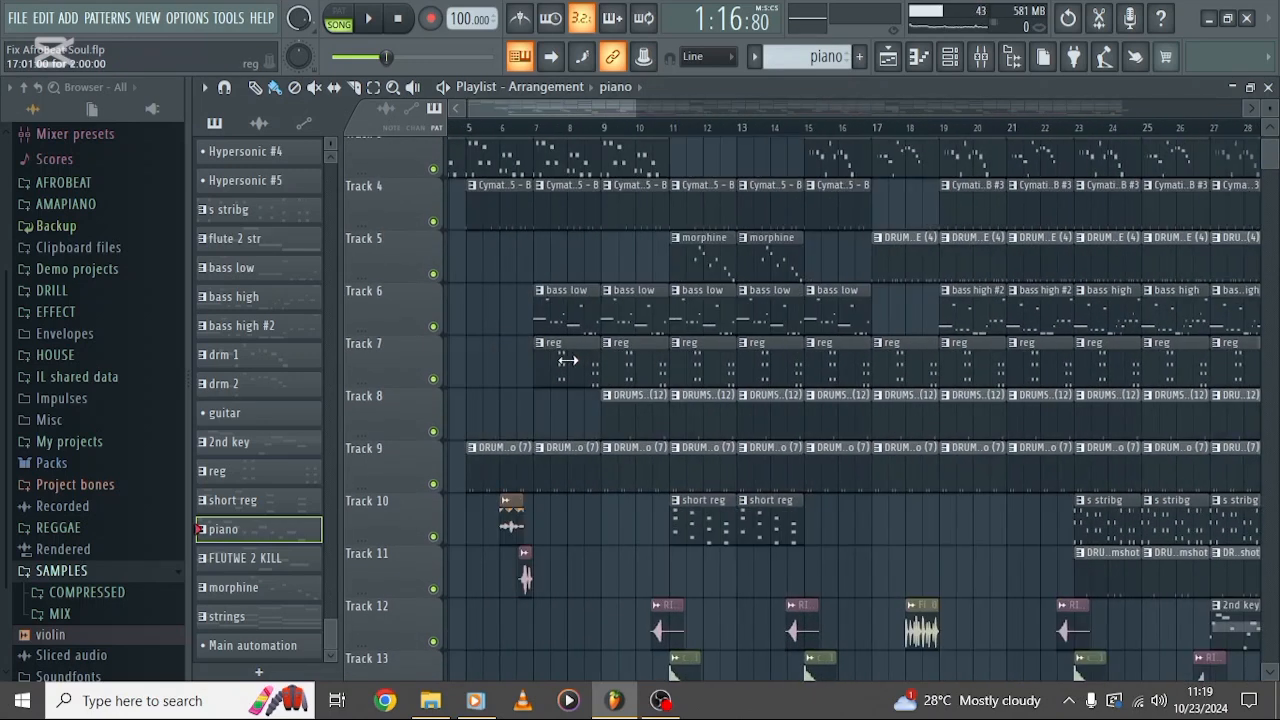
{"action": "scroll", "coordinate": [763, 352], "scroll_direction": "right", "scroll_amount": 4}
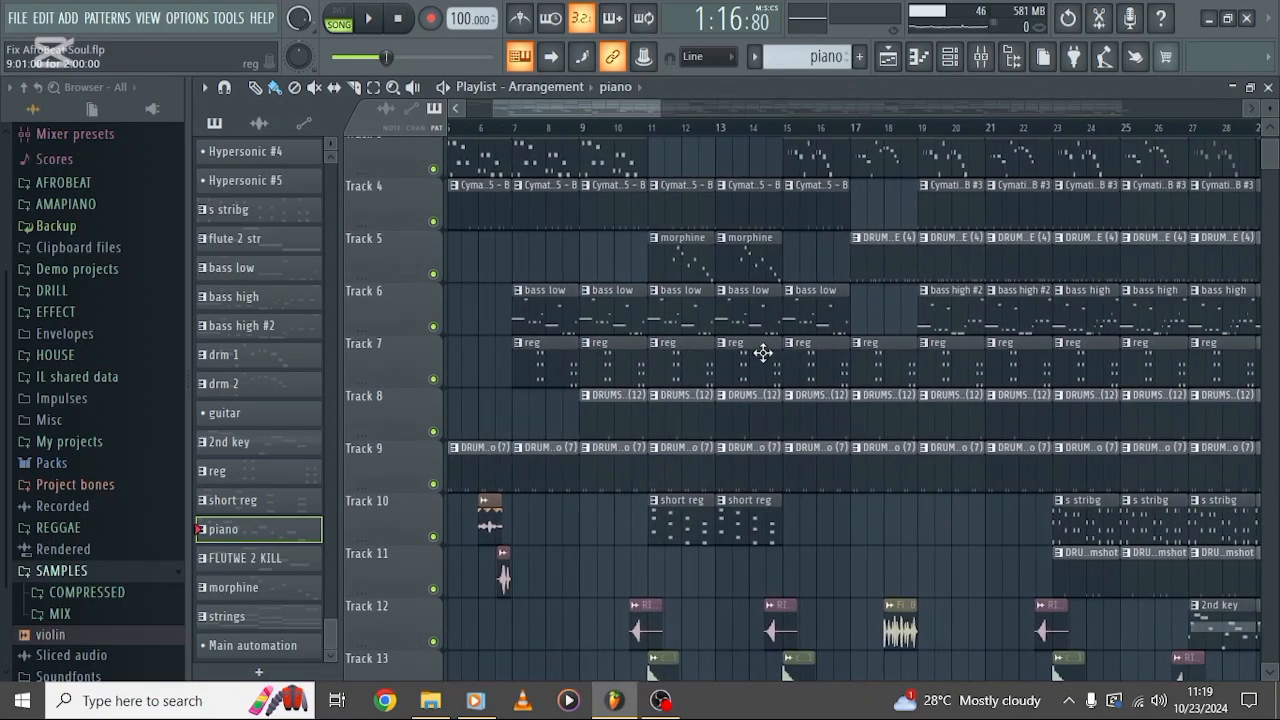
{"action": "double_click", "coordinate": [559, 302]}
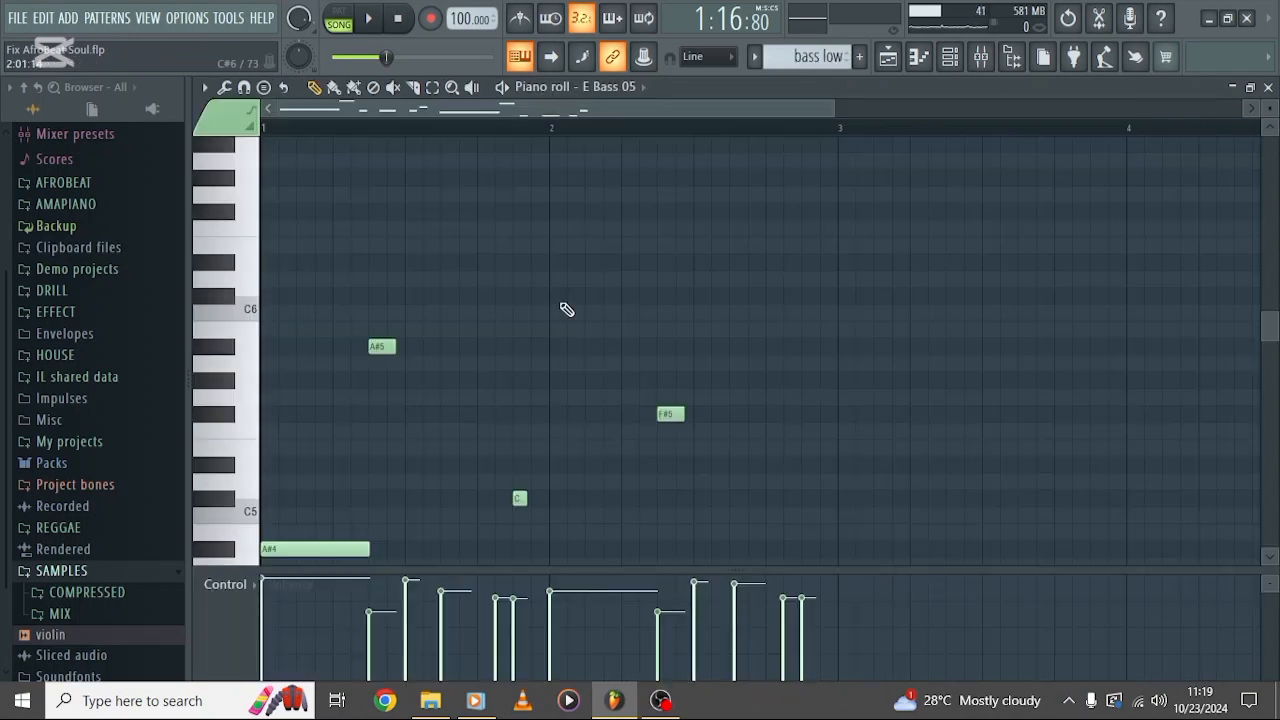
{"action": "scroll", "coordinate": [566, 310], "scroll_direction": "down", "scroll_amount": 3}
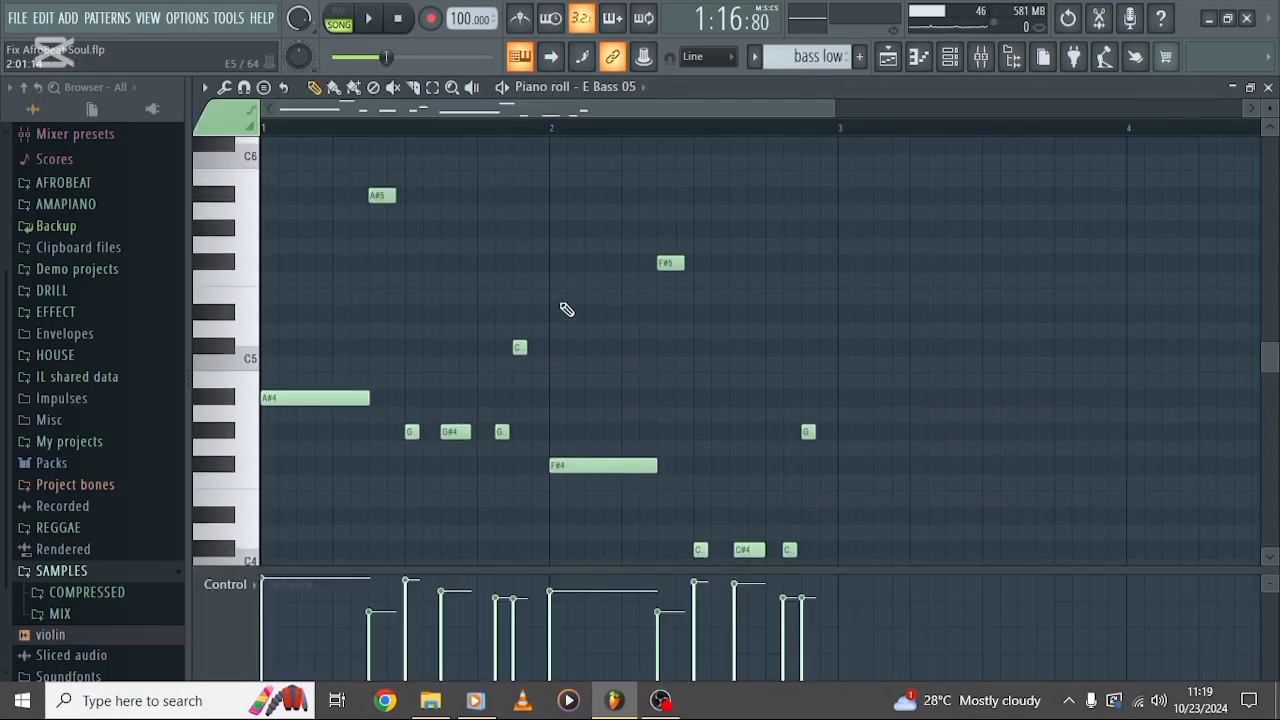
Step: Show the bass guitar preset in the E Bass 05 channel's Purity instrument, and play the bass low pattern alone in the piano roll
{"action": "left_click", "coordinate": [950, 57]}
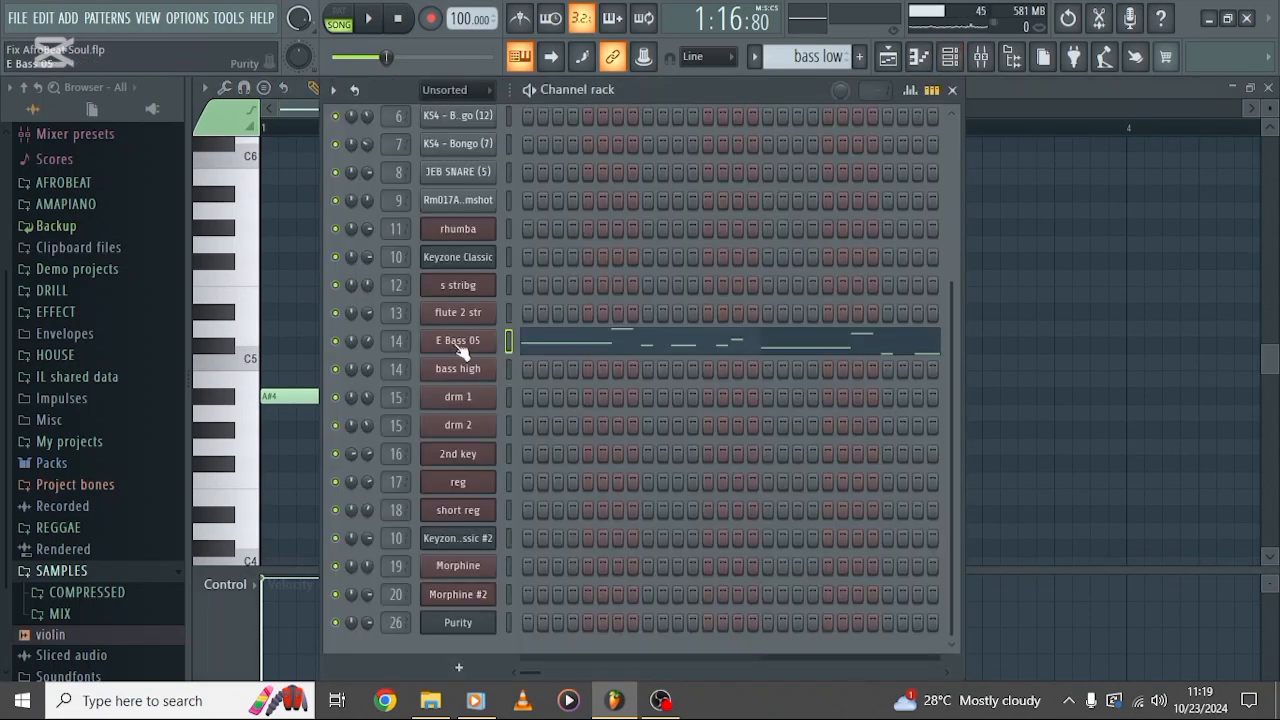
{"action": "left_click", "coordinate": [460, 338]}
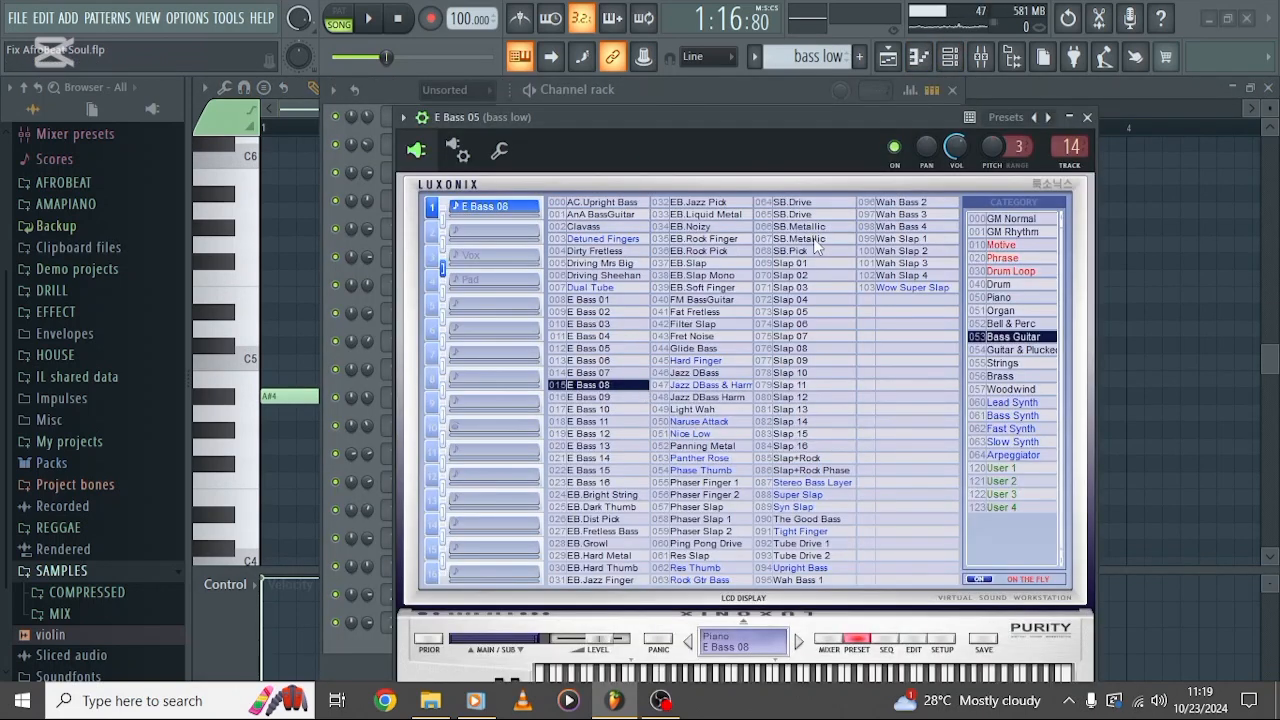
{"action": "left_click", "coordinate": [922, 59]}
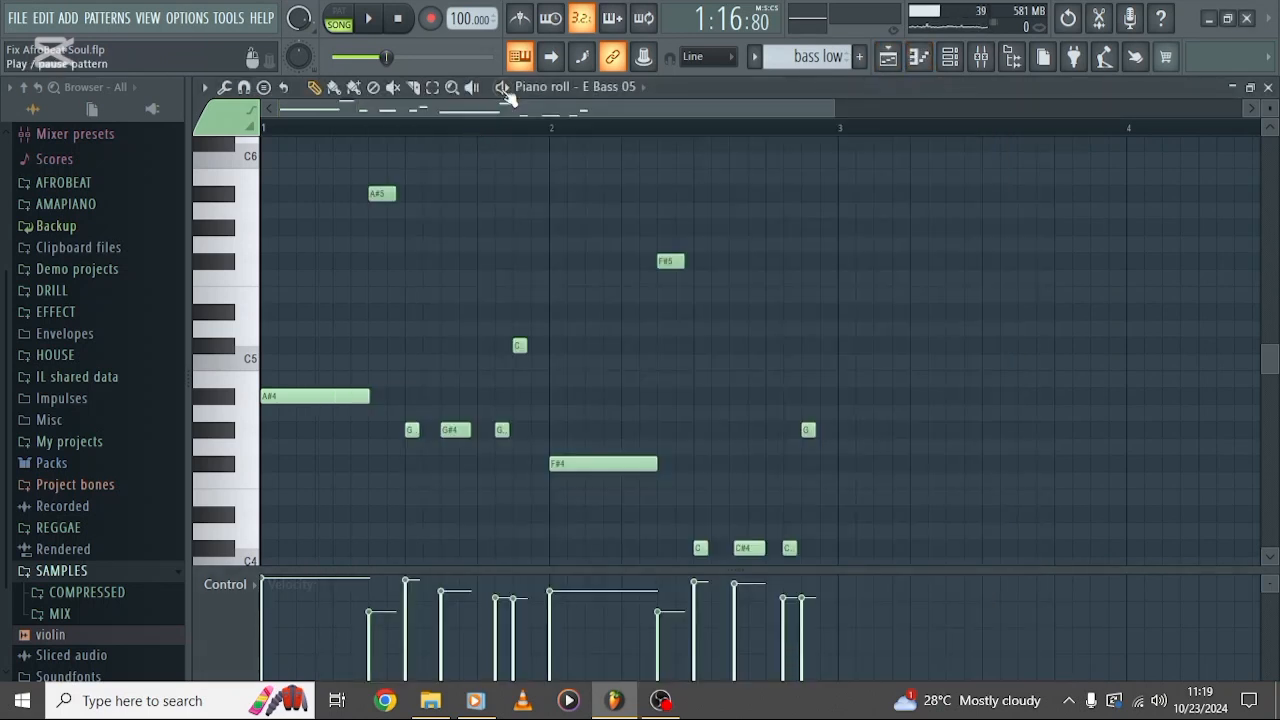
{"action": "left_click", "coordinate": [503, 87]}
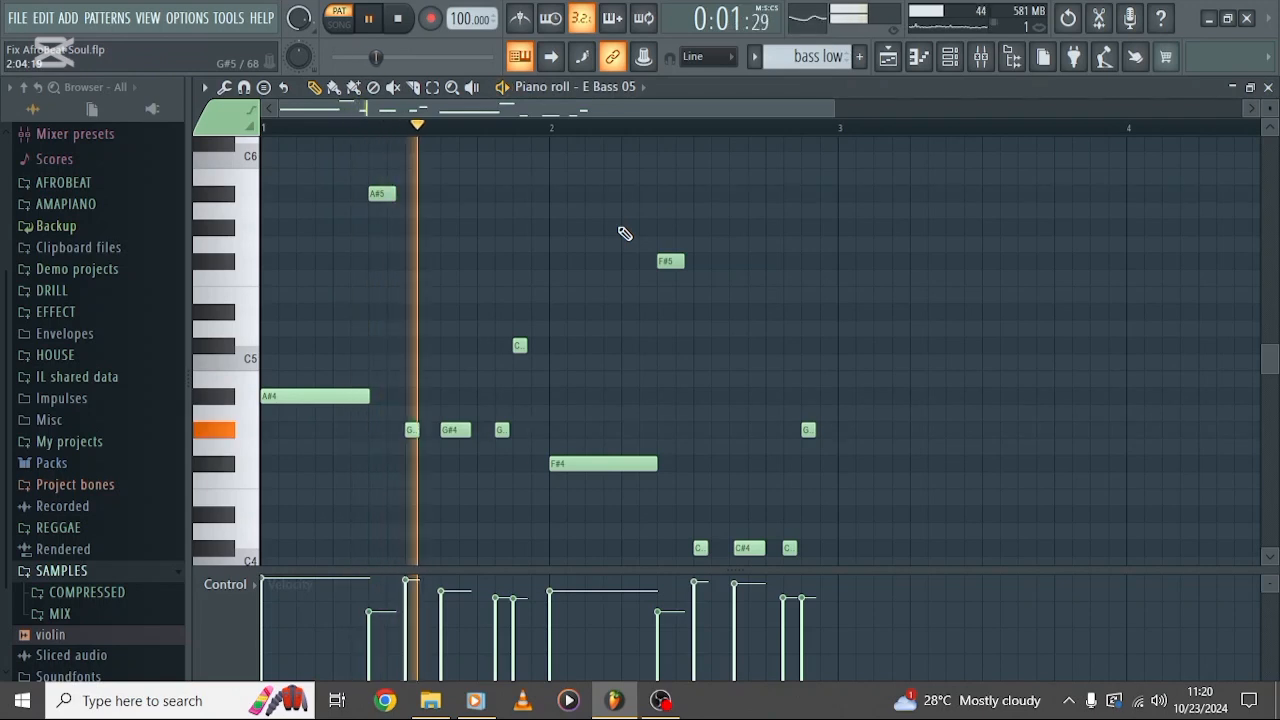
{"action": "scroll", "coordinate": [789, 262], "scroll_direction": "down", "scroll_amount": 2}
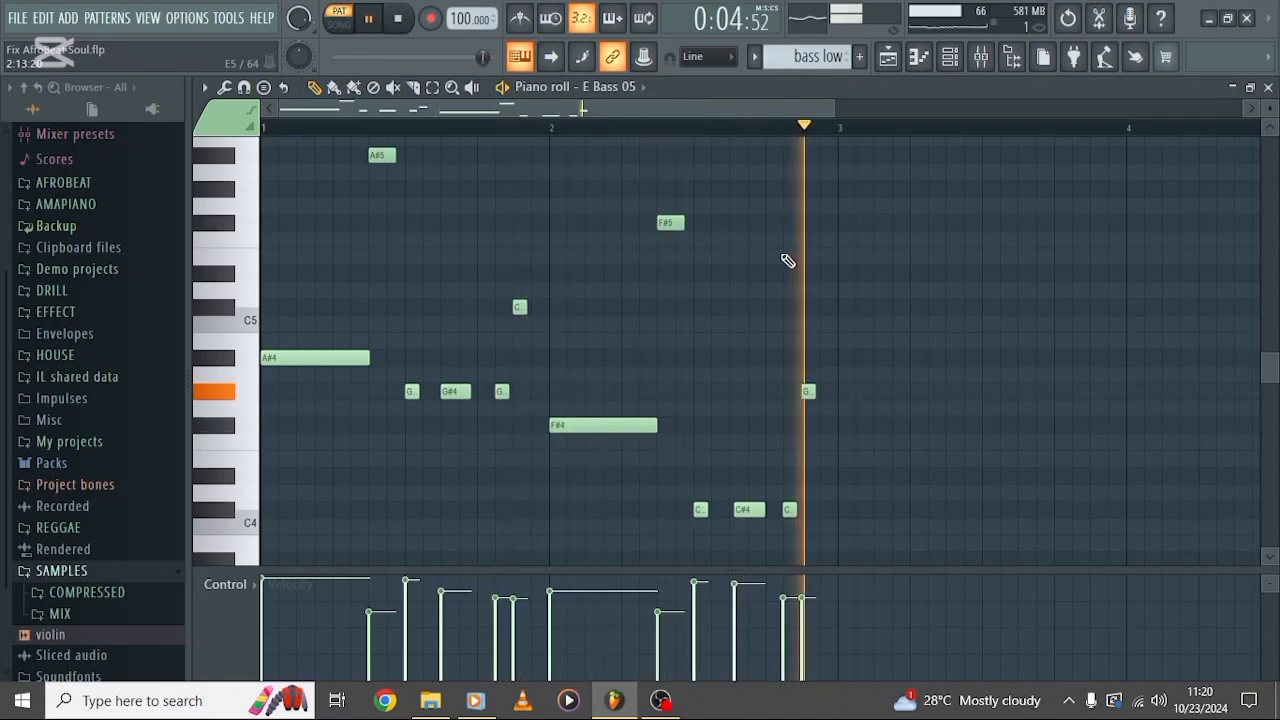
{"action": "key", "text": "space"}
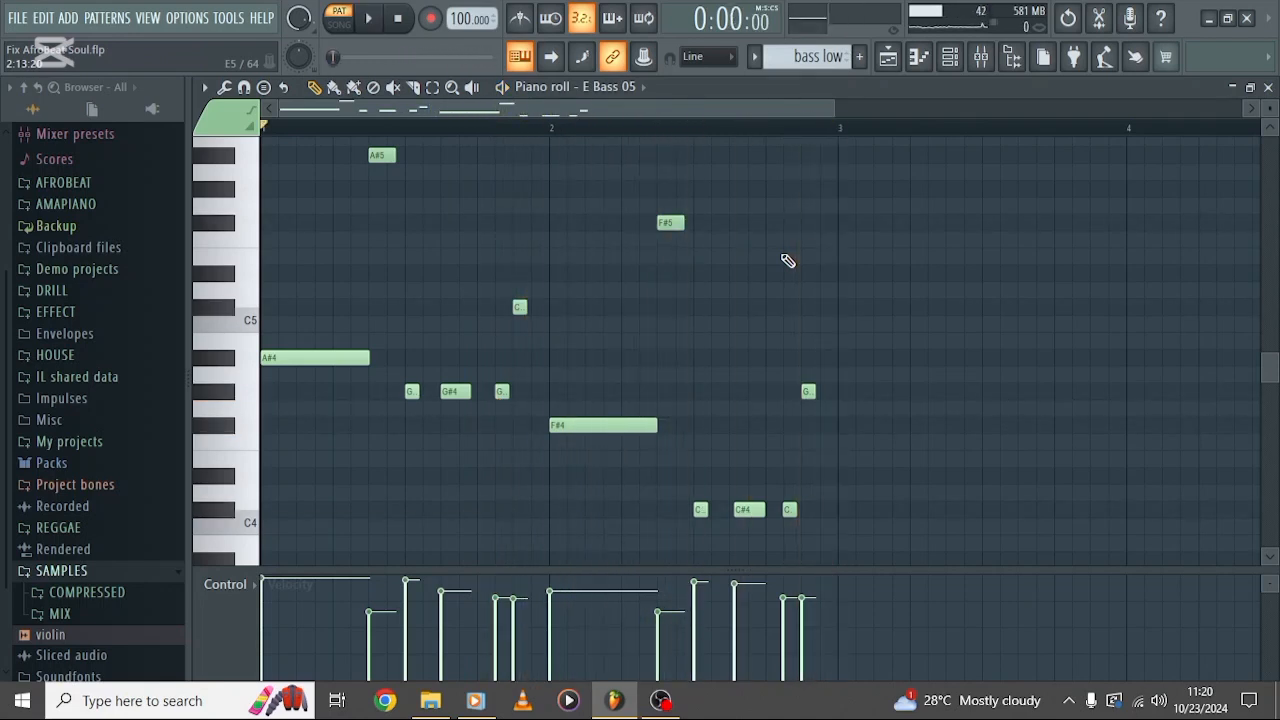
Step: Open the bass high #2 pattern from Track 6 at bar 19 in the piano roll and play it alone
{"action": "left_click", "coordinate": [896, 61]}
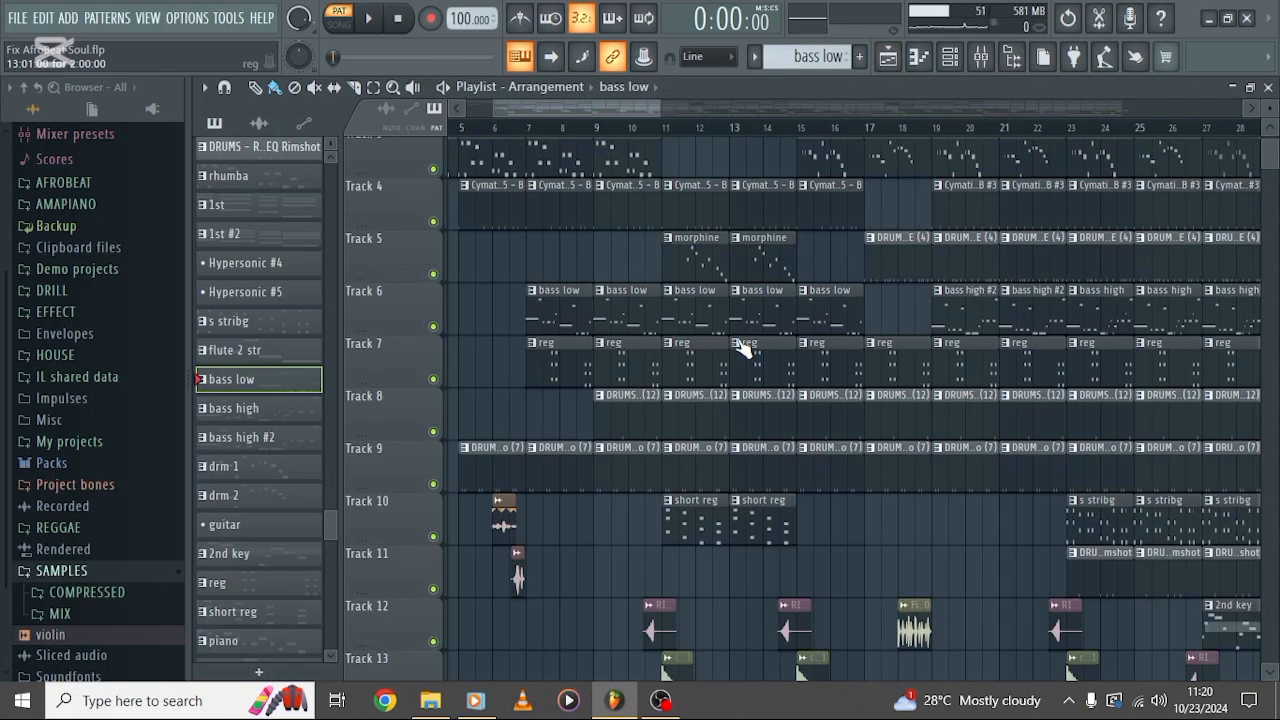
{"action": "scroll", "coordinate": [743, 347], "scroll_direction": "right", "scroll_amount": 5}
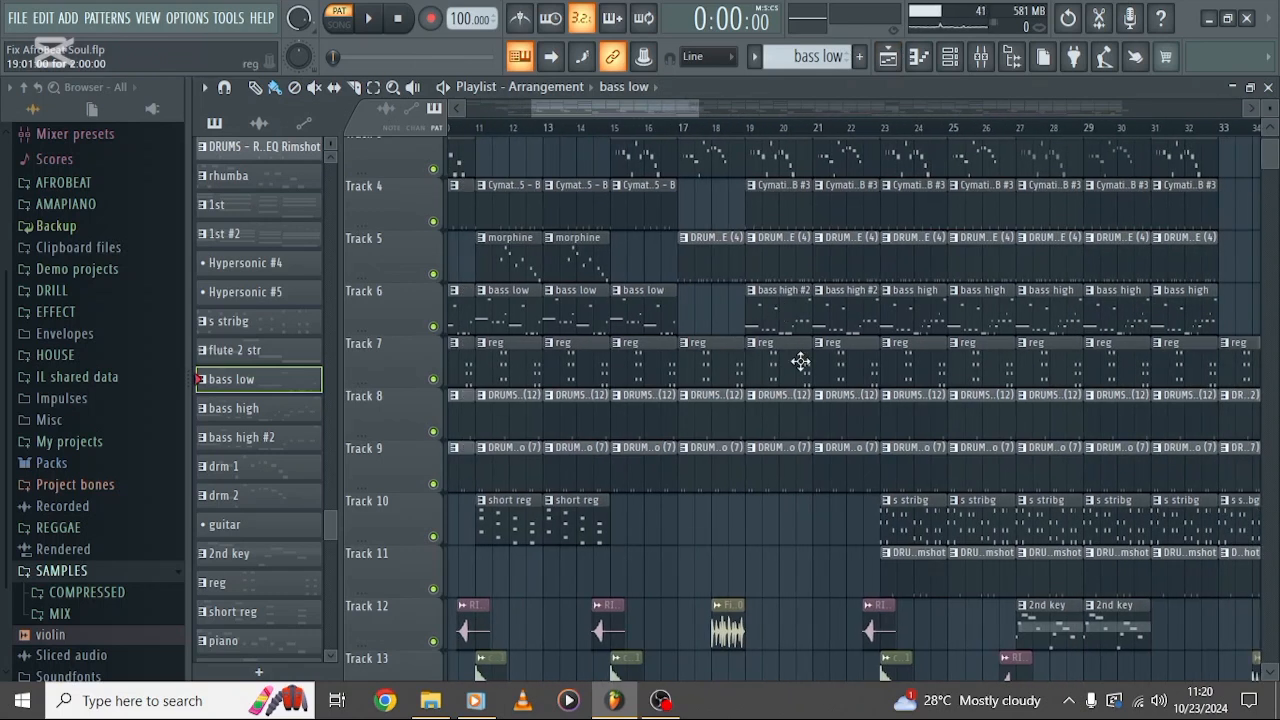
{"action": "scroll", "coordinate": [800, 361], "scroll_direction": "right", "scroll_amount": 2}
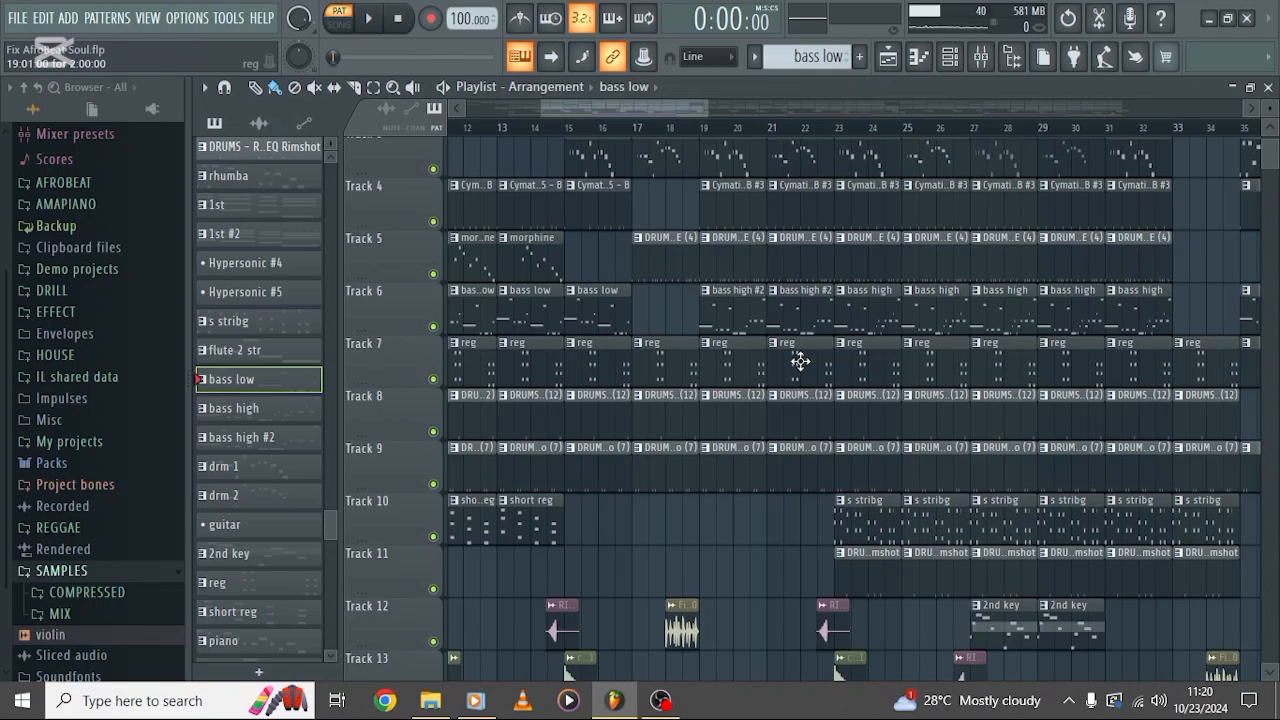
{"action": "double_click", "coordinate": [730, 312]}
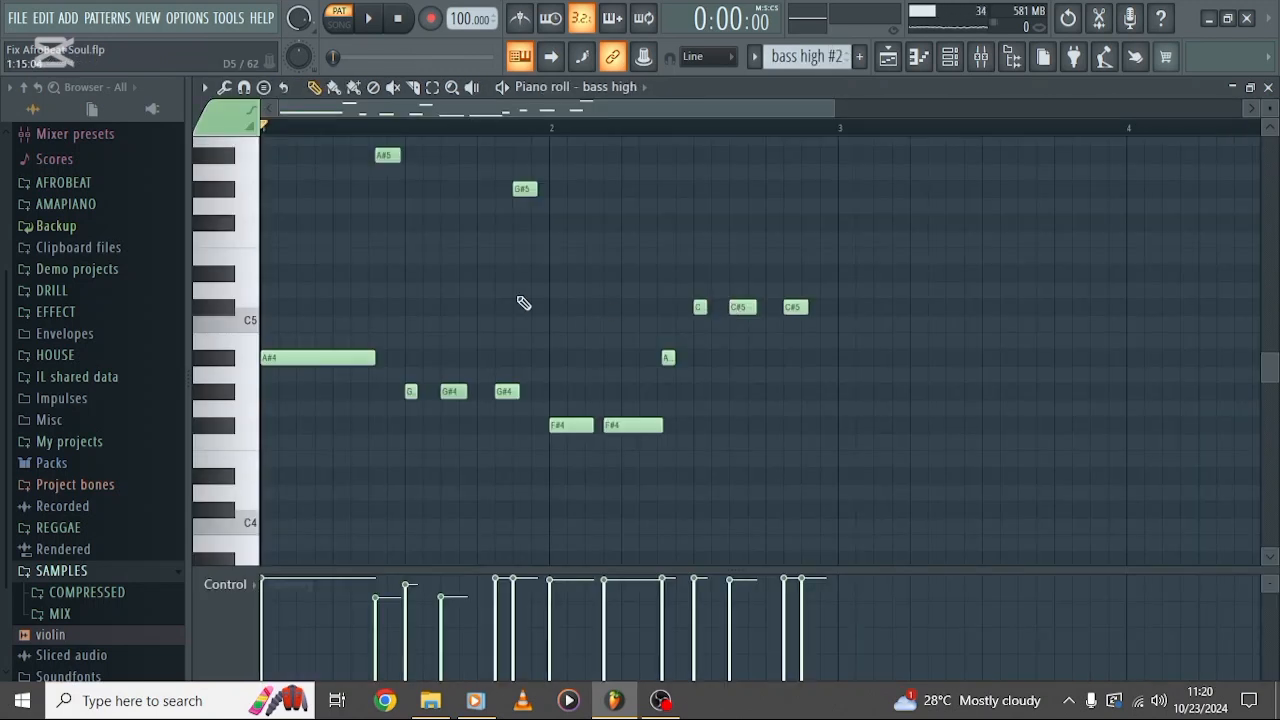
{"action": "scroll", "coordinate": [522, 302], "scroll_direction": "up", "scroll_amount": 1}
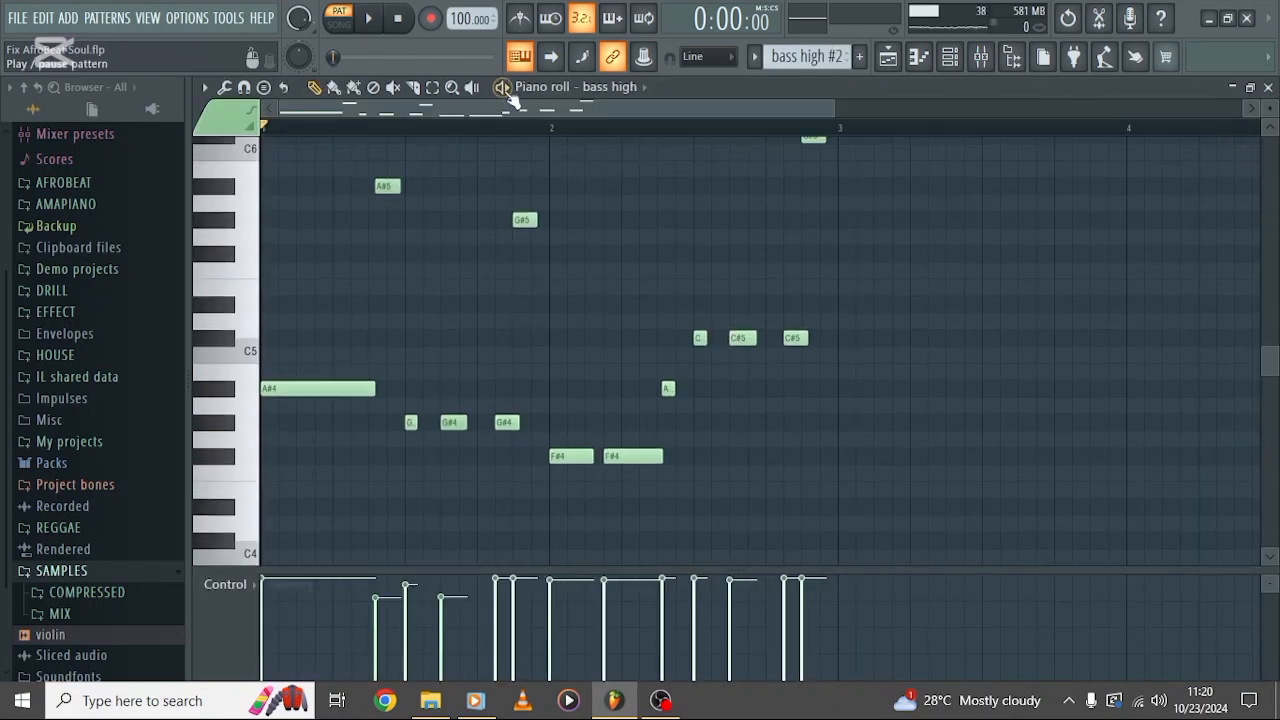
{"action": "left_click", "coordinate": [503, 88]}
{"action": "scroll", "coordinate": [574, 243], "scroll_direction": "up", "scroll_amount": 1}
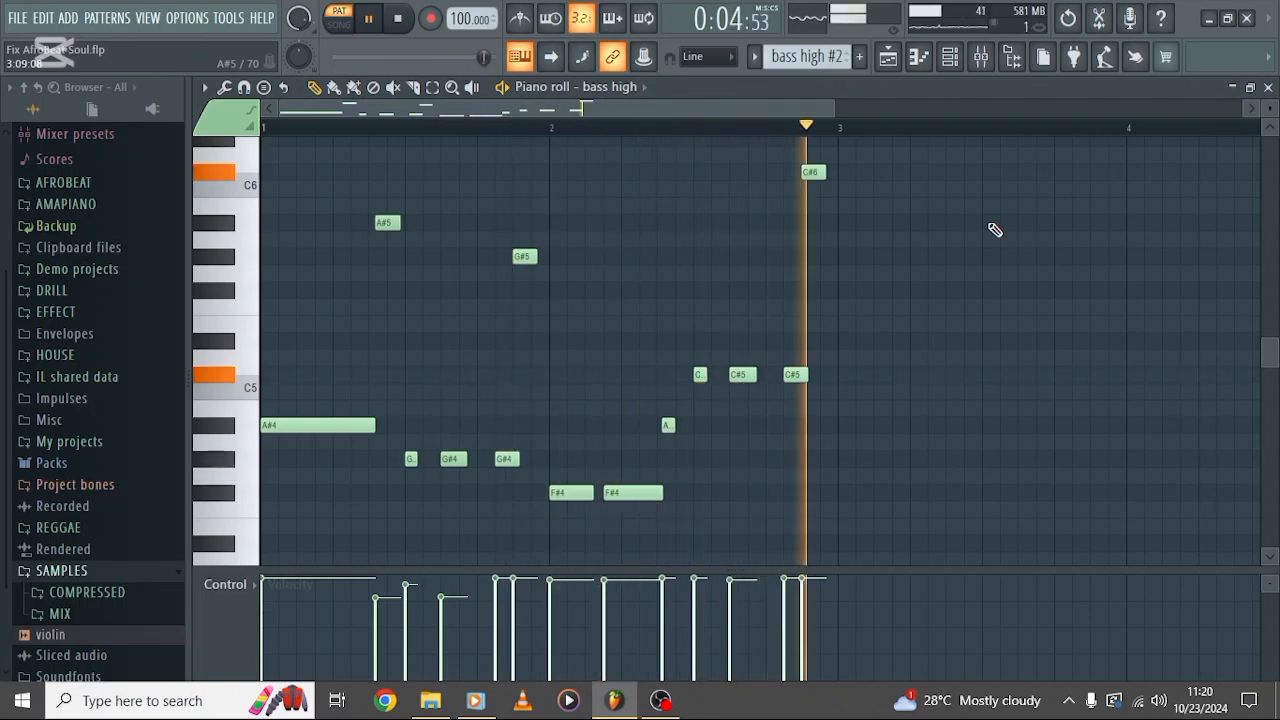
{"action": "key", "text": "space"}
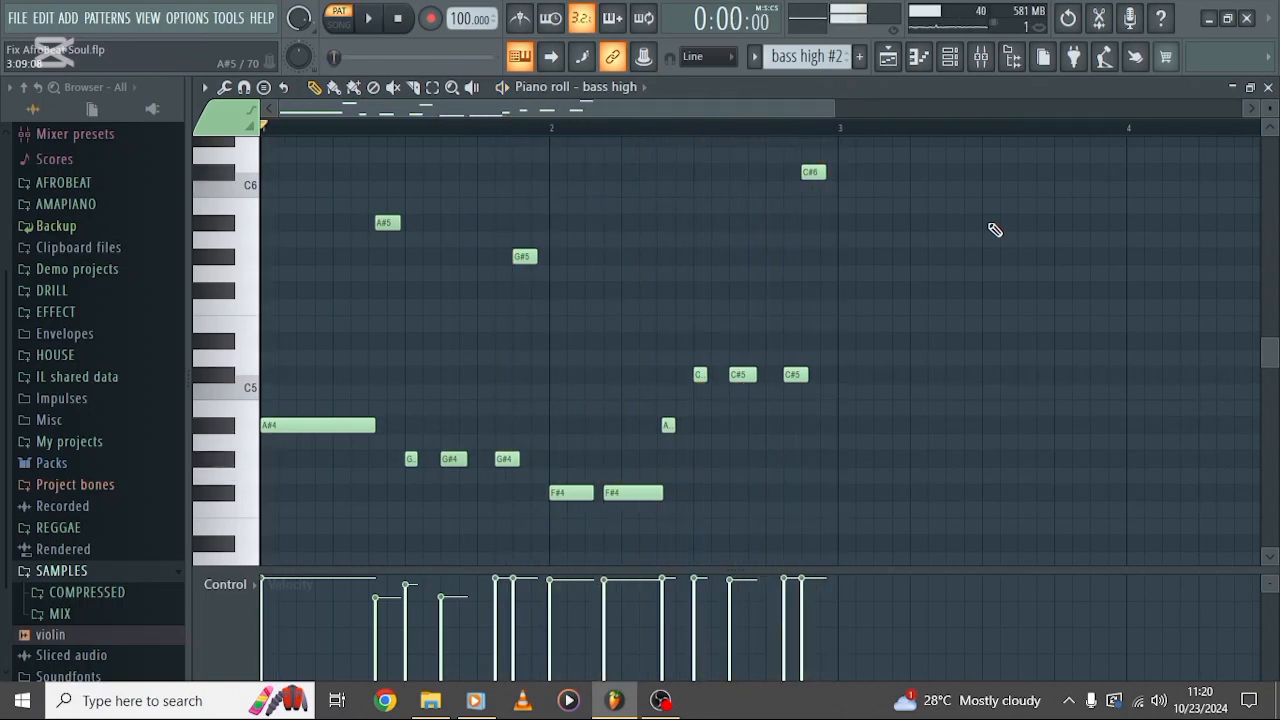
Step: Open the bass high pattern from Track 6 at bar 23, view its notes from the first bar, and play it alone
{"action": "left_click", "coordinate": [889, 58]}
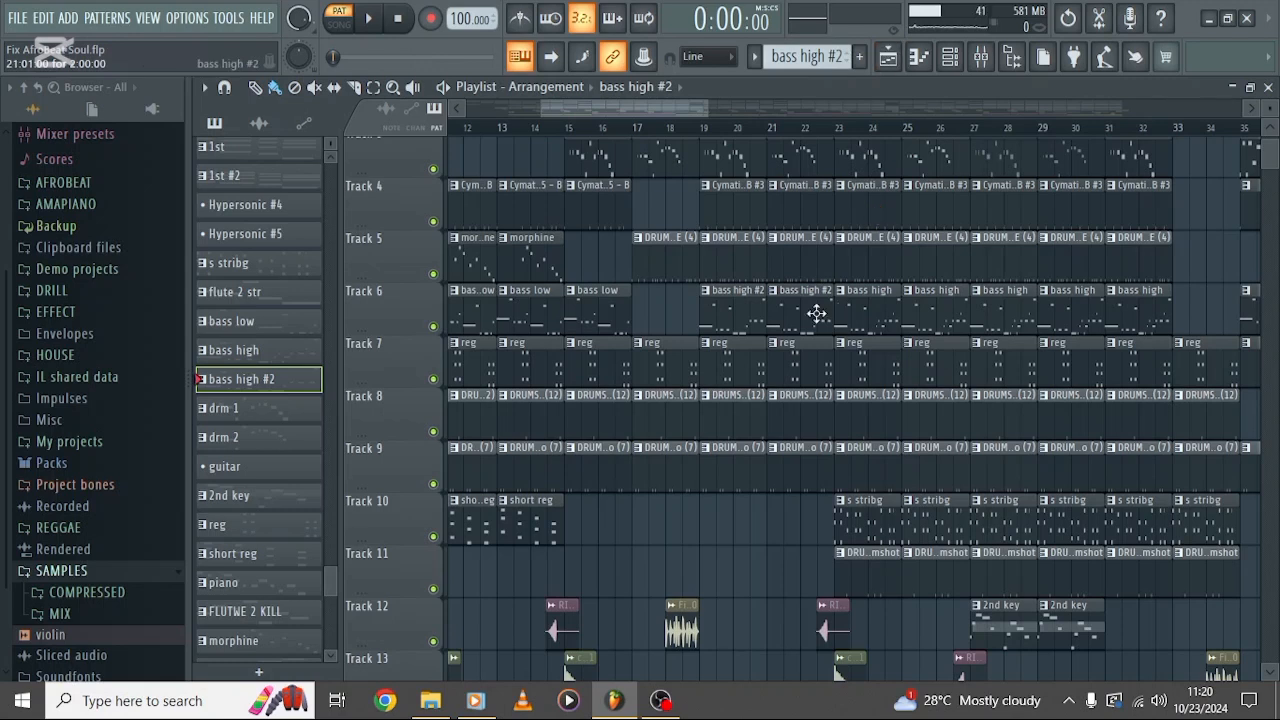
{"action": "double_click", "coordinate": [898, 307]}
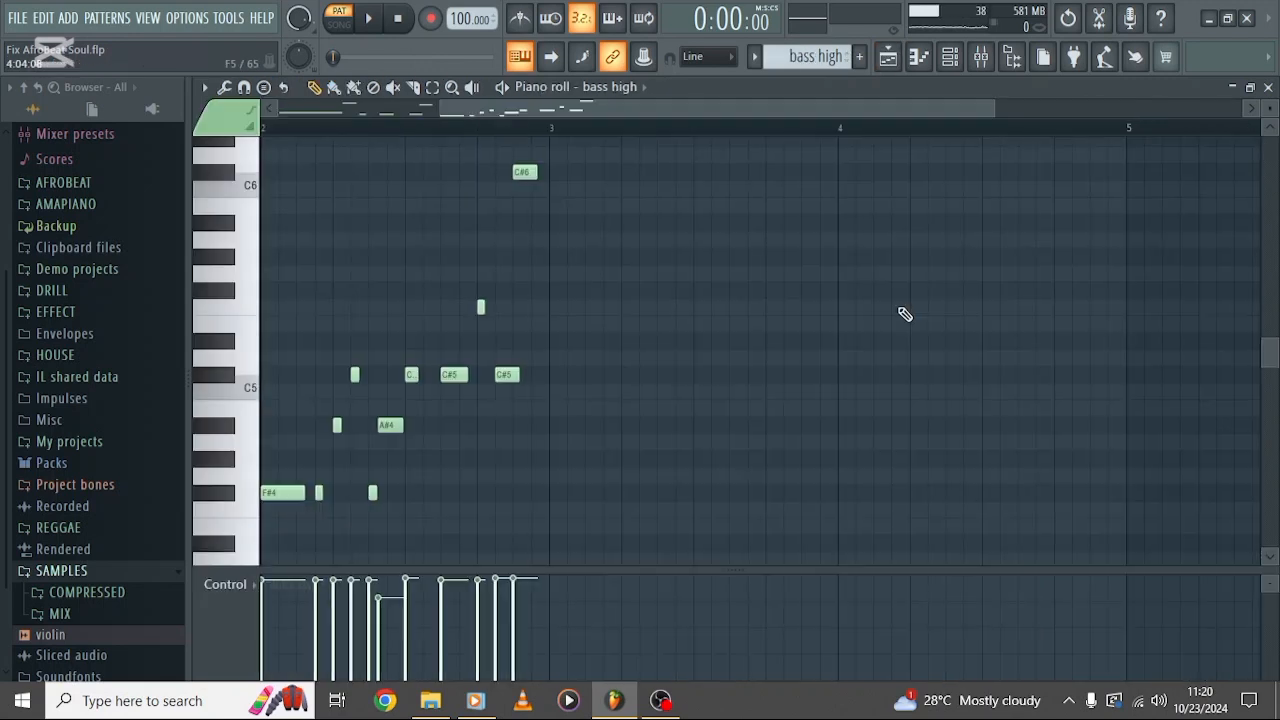
{"action": "scroll", "coordinate": [686, 329], "scroll_direction": "left", "scroll_amount": 5}
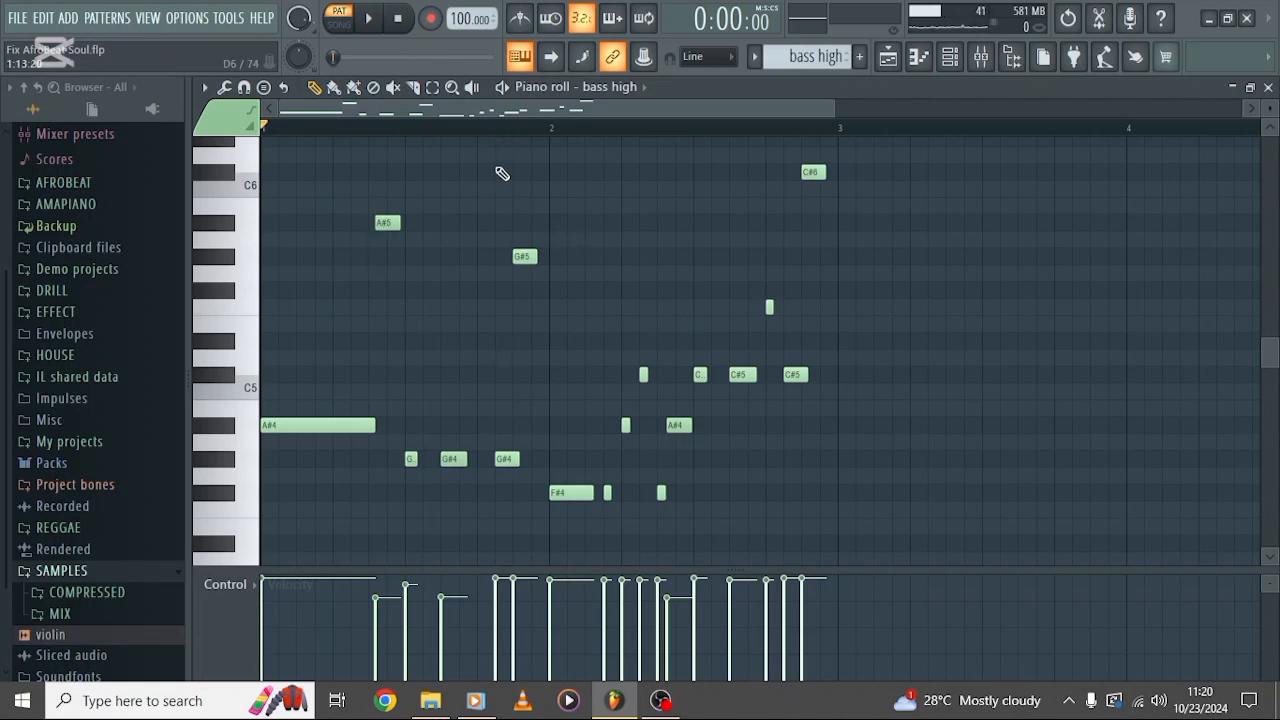
{"action": "left_click", "coordinate": [503, 87]}
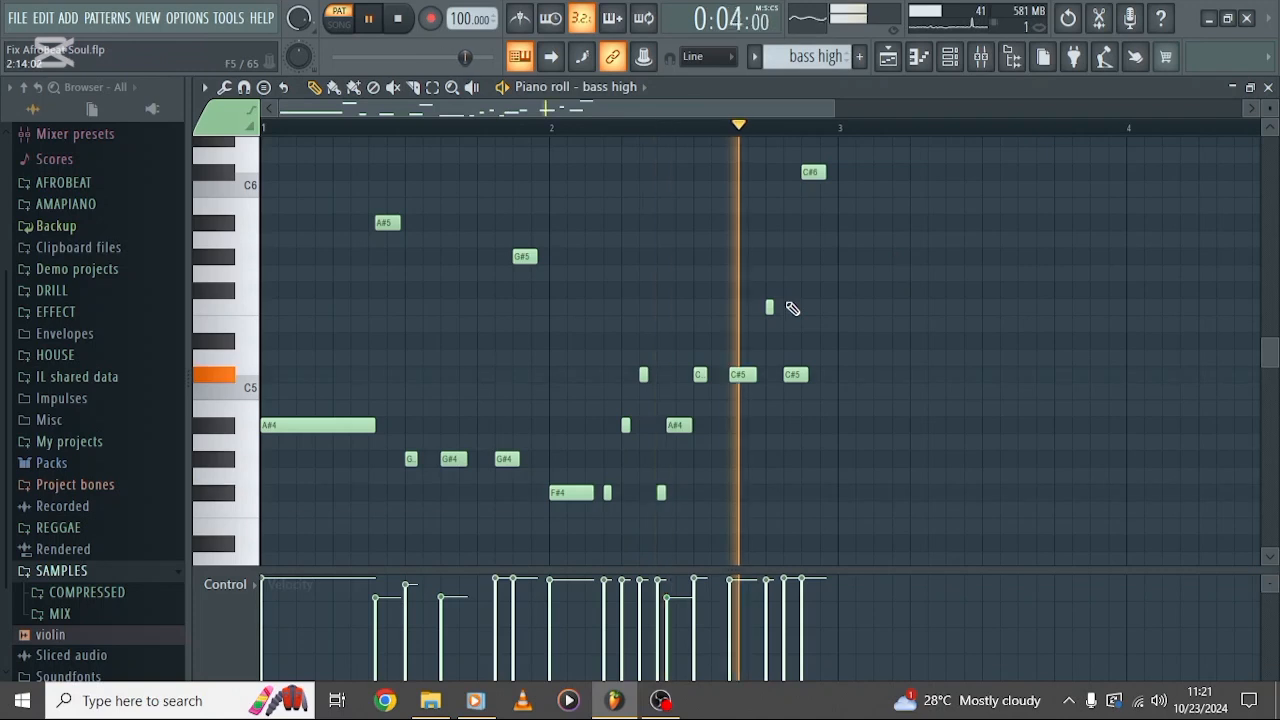
{"action": "key", "text": "space"}
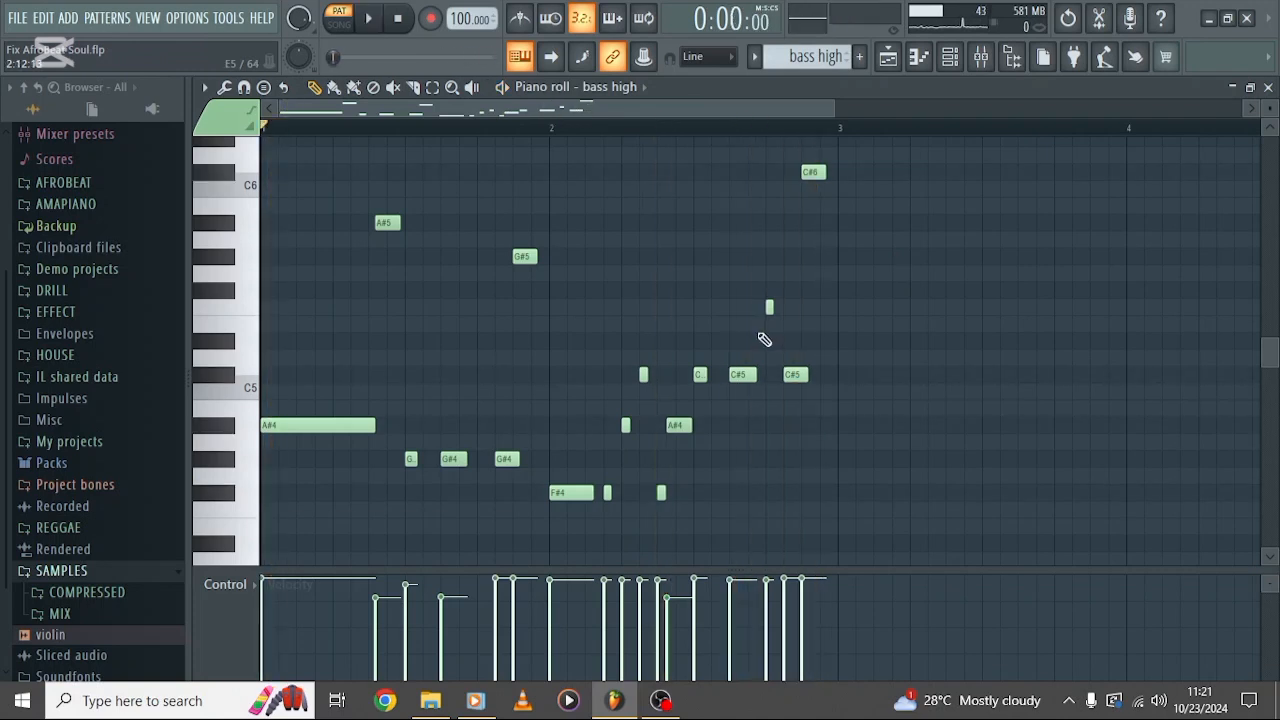
Step: Return to the playlist and open the drm 1 pattern from Track 3 at bar 15 in the piano roll
{"action": "left_click", "coordinate": [887, 58]}
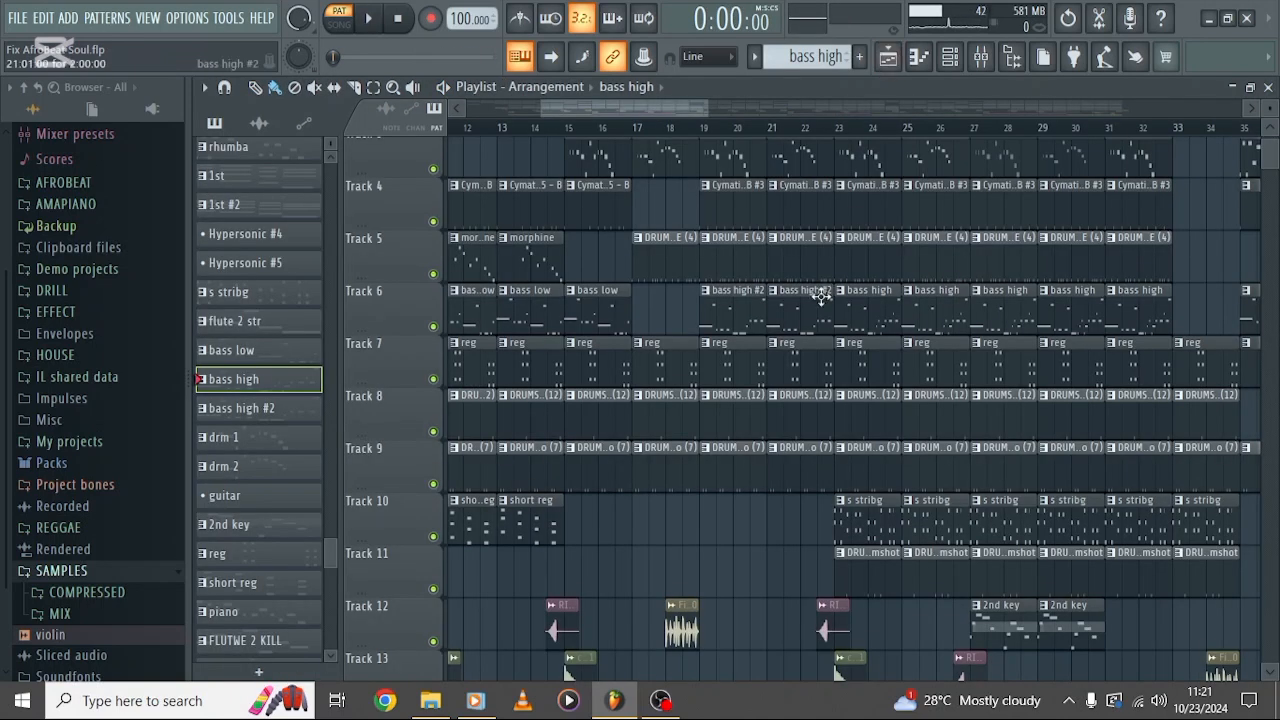
{"action": "scroll", "coordinate": [714, 397], "scroll_direction": "up", "scroll_amount": 3}
{"action": "double_click", "coordinate": [597, 270]}
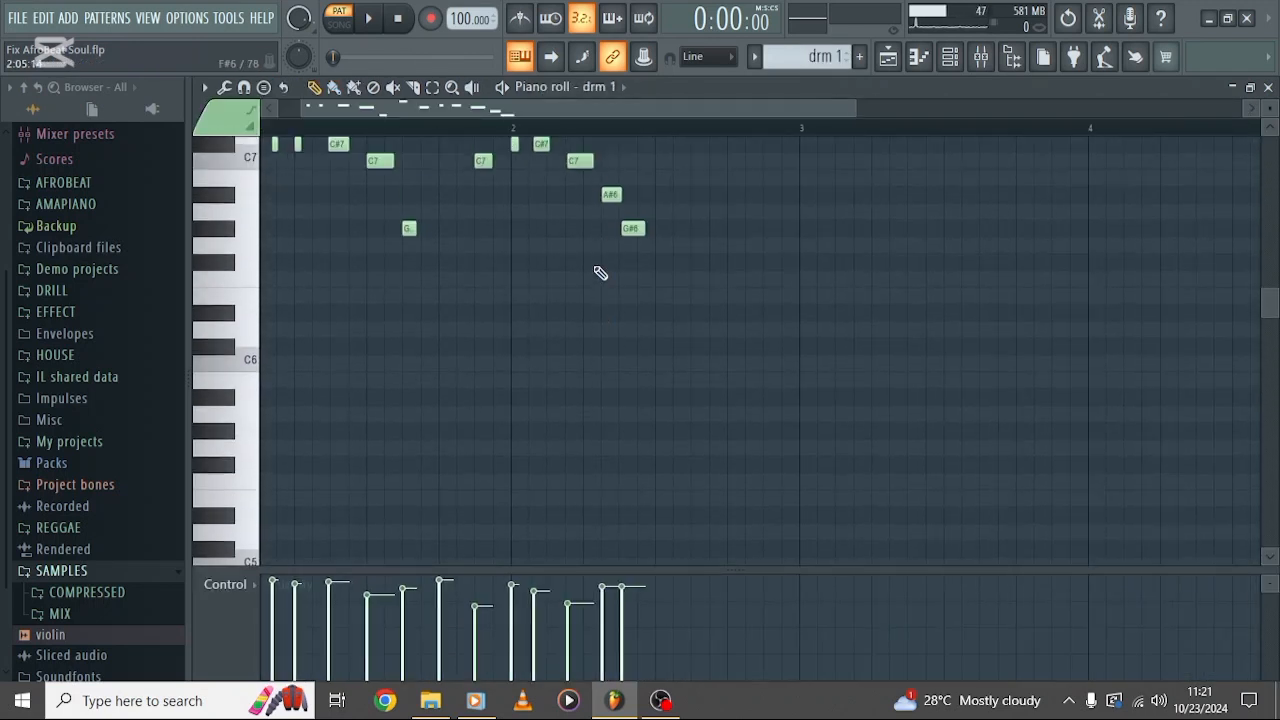
Step: Show the preset in the drm 1 channel's Purity instrument, and play the drm 1 pattern alone in the piano roll
{"action": "left_click", "coordinate": [955, 60]}
{"action": "left_click", "coordinate": [458, 398]}
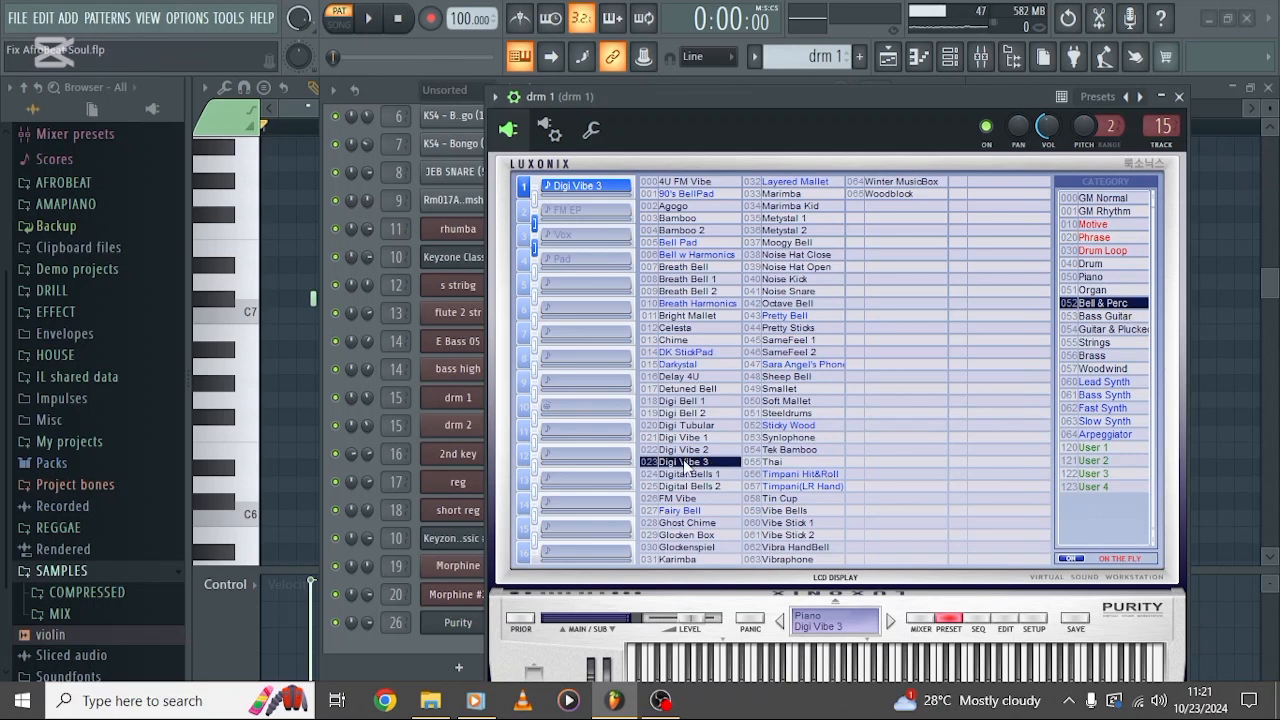
{"action": "left_click", "coordinate": [307, 110]}
{"action": "key", "text": "space"}
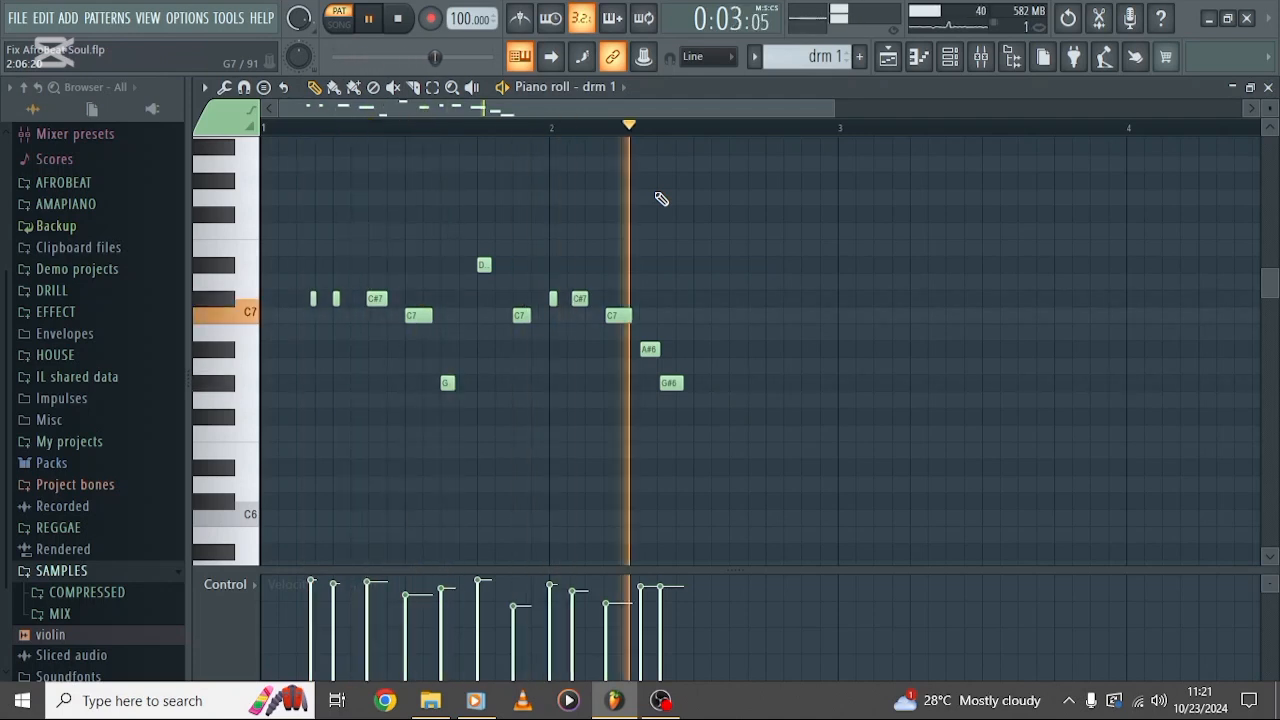
{"action": "key", "text": "space"}
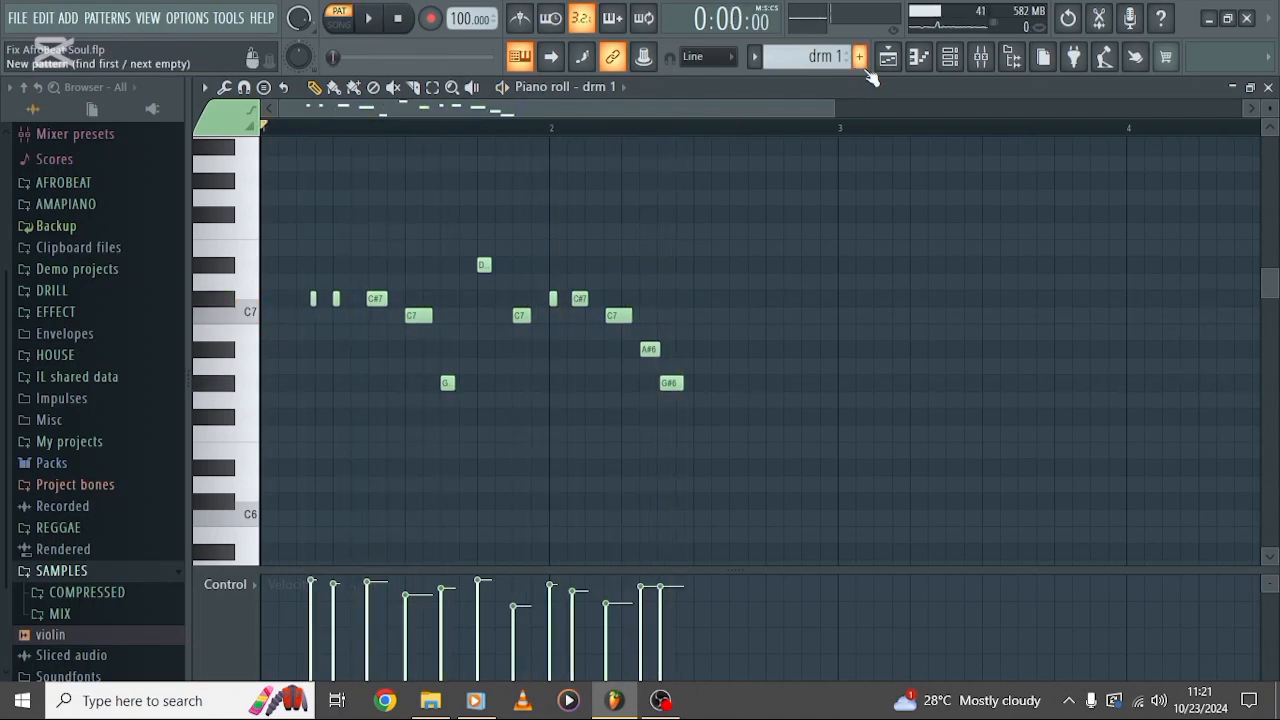
Step: Open the drm 2 pattern from Track 3 at bar 17 in the piano roll and play it alone
{"action": "left_click", "coordinate": [905, 58]}
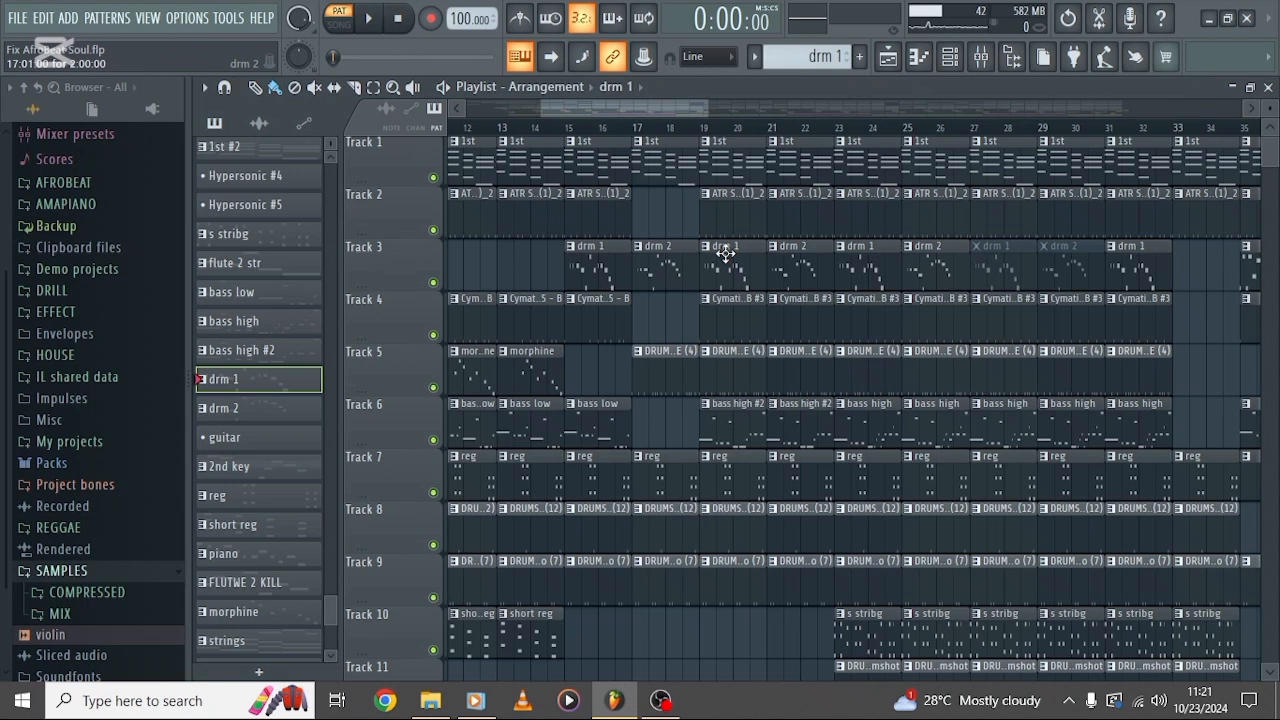
{"action": "double_click", "coordinate": [659, 263]}
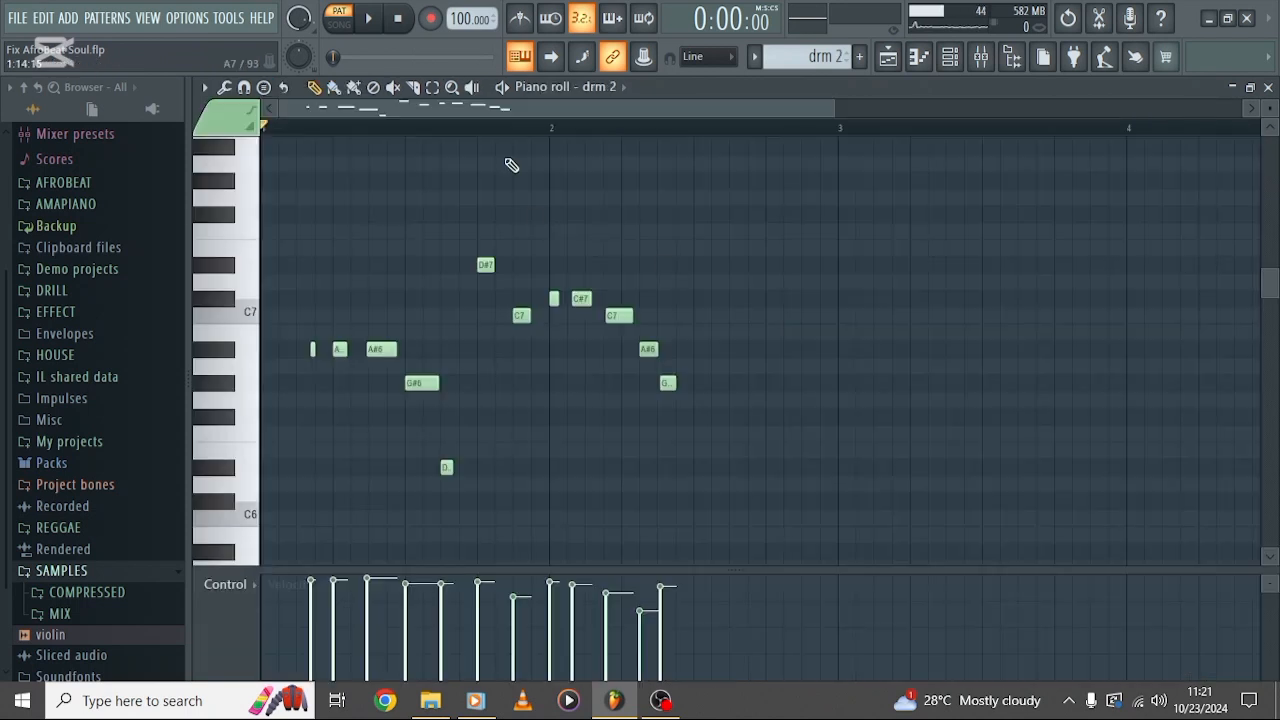
{"action": "left_click", "coordinate": [505, 88]}
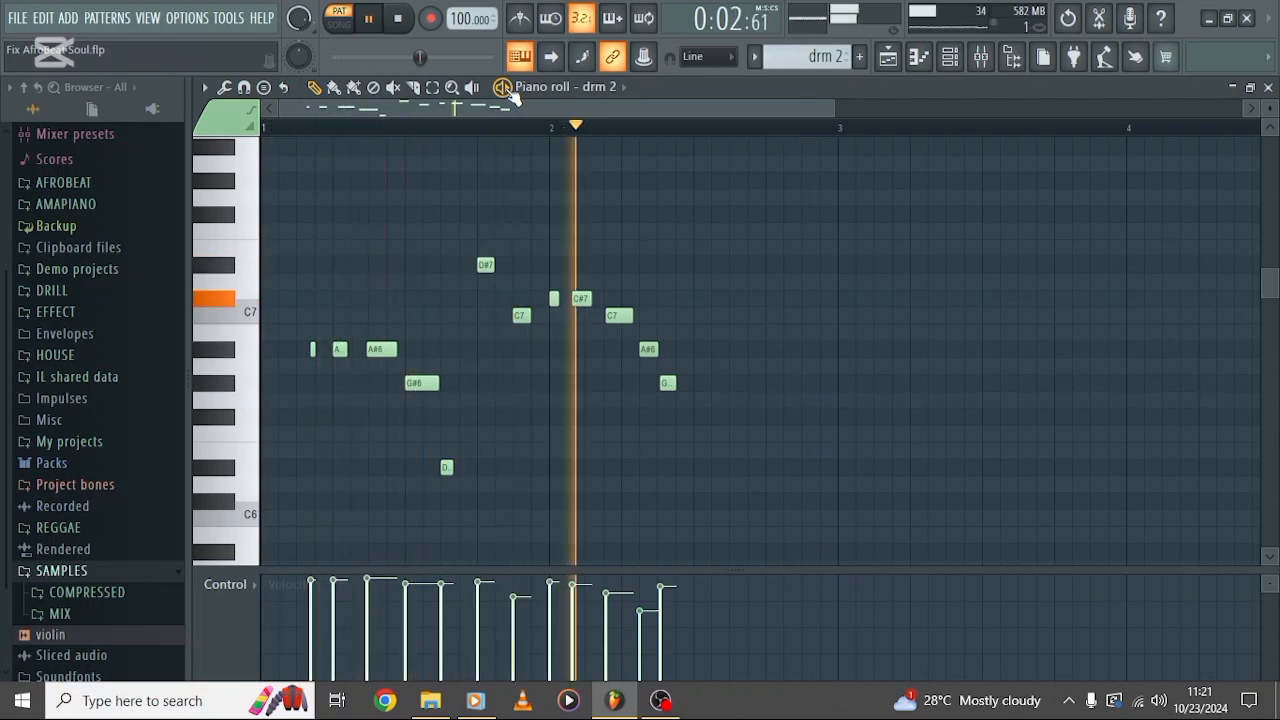
{"action": "key", "text": "space"}
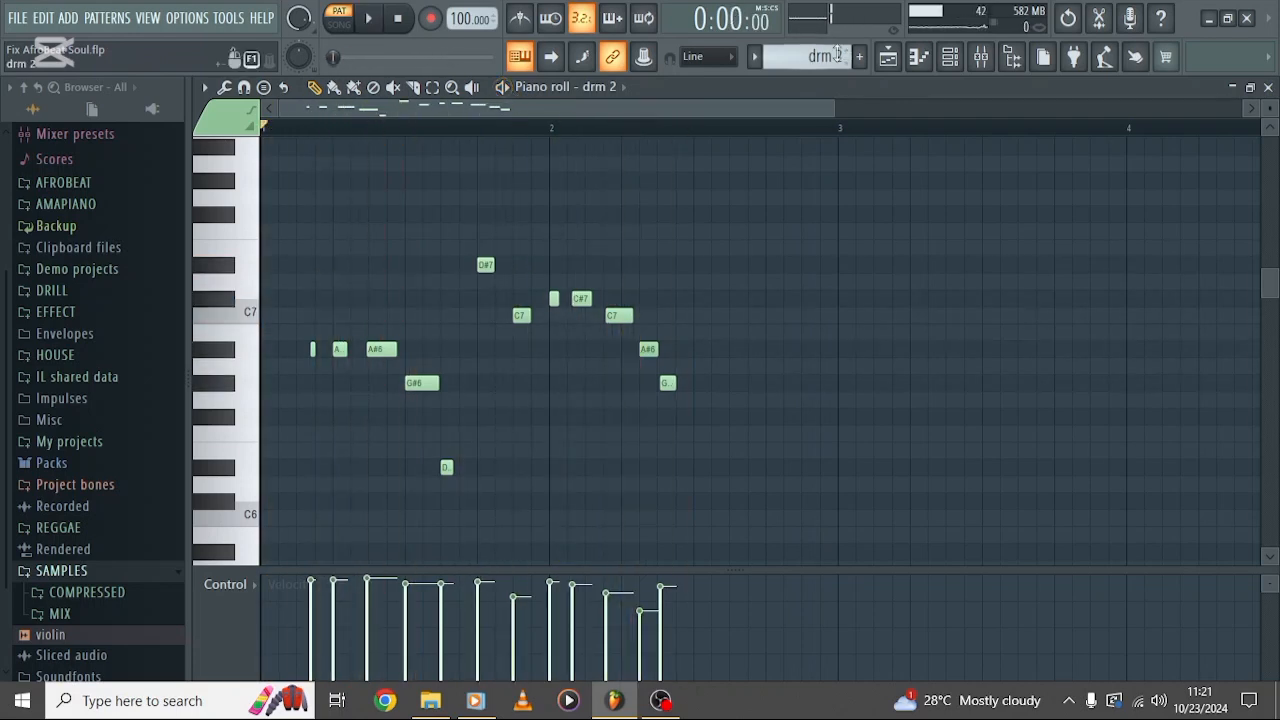
Step: Solo Track 3 in the playlist, play its drm 1 and drm 2 clips from bar 15, and unmute all the tracks again
{"action": "left_click", "coordinate": [888, 57]}
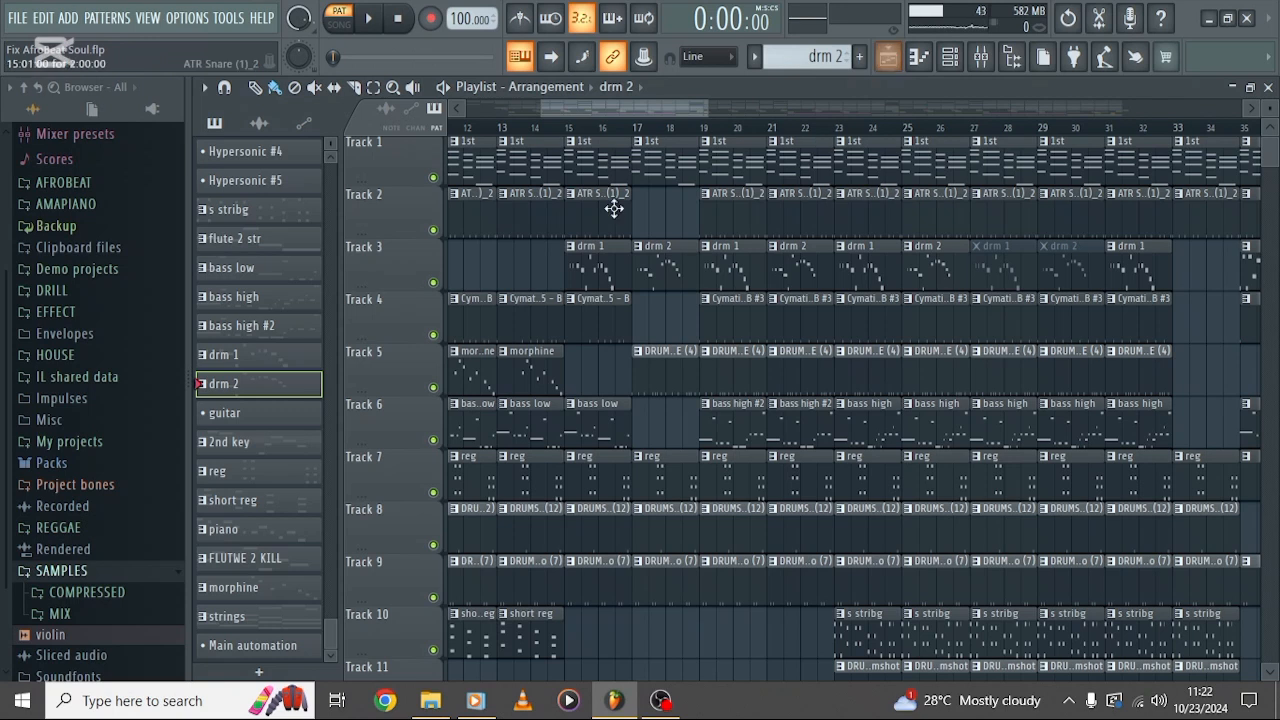
{"action": "left_click", "coordinate": [566, 127]}
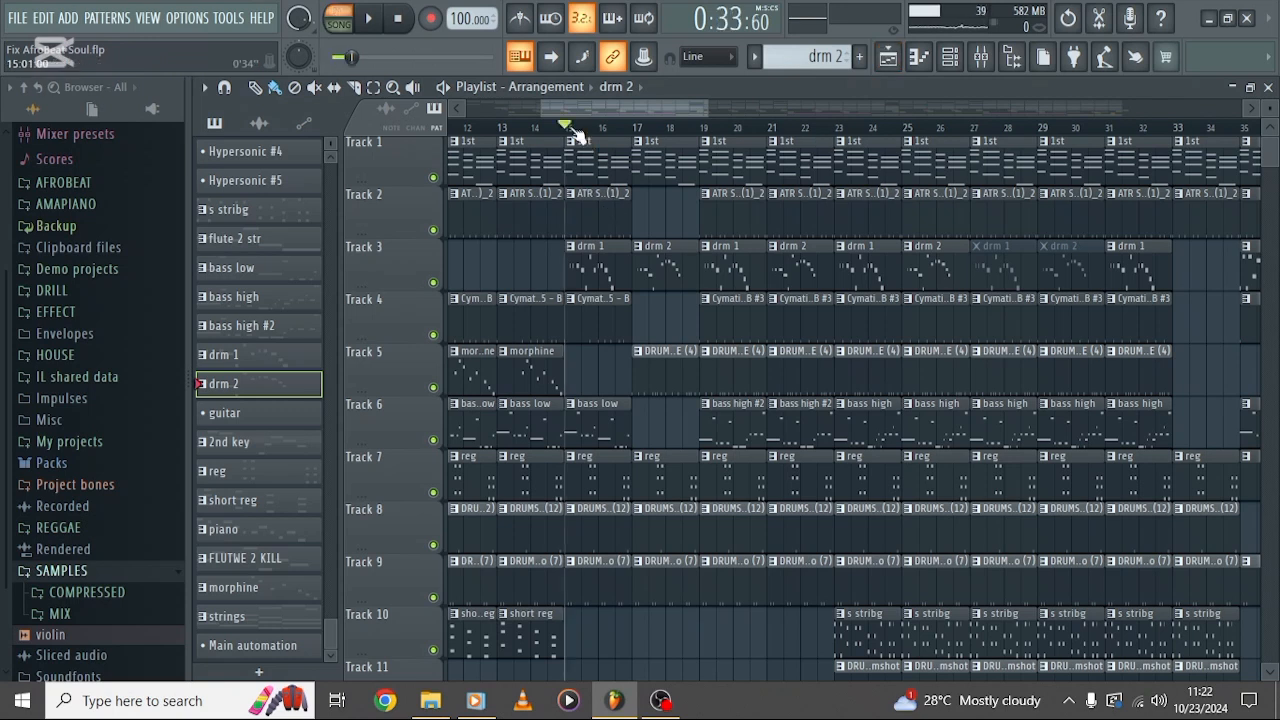
{"action": "right_click", "coordinate": [434, 283]}
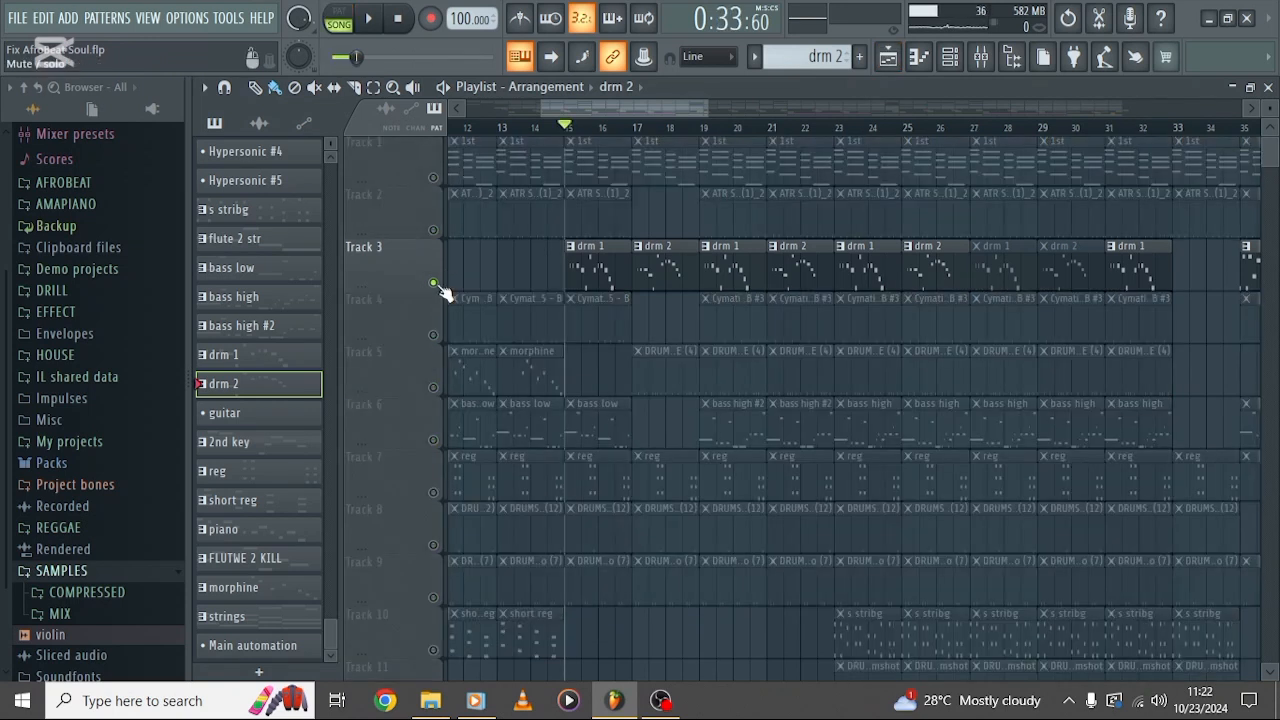
{"action": "key", "text": "space"}
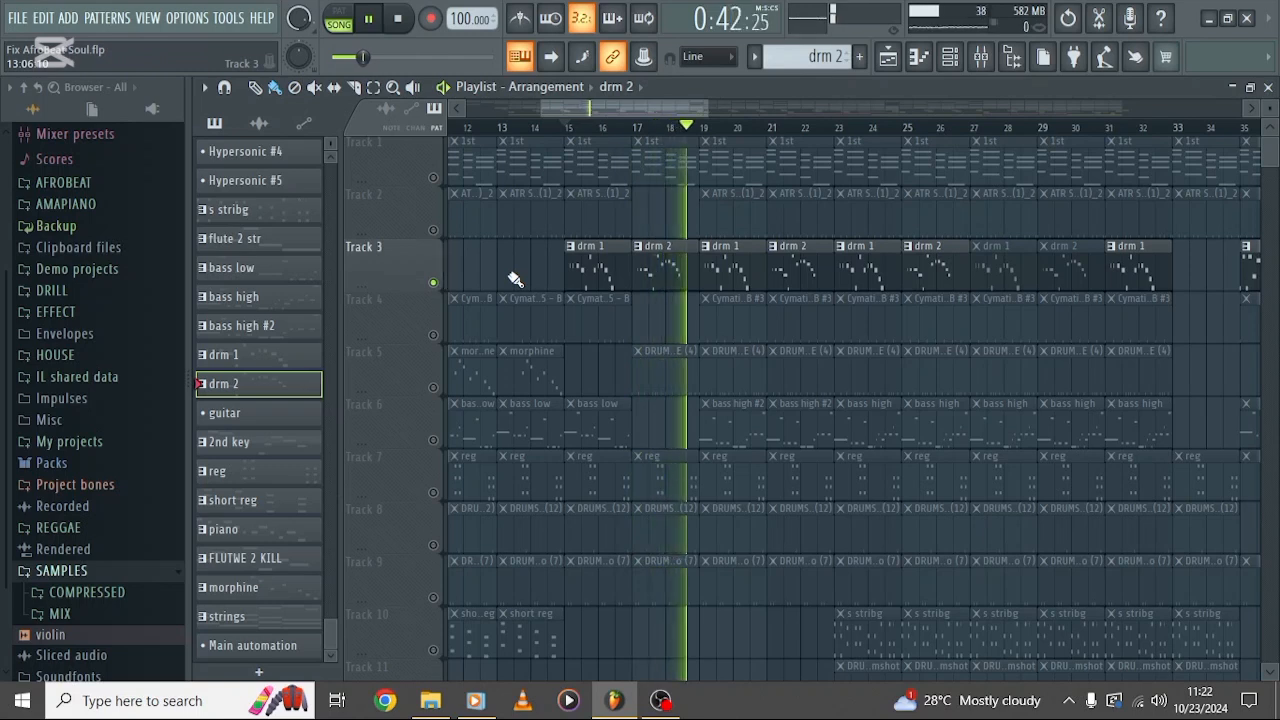
{"action": "key", "text": "space"}
{"action": "left_click", "coordinate": [433, 282], "text": "ctrl"}
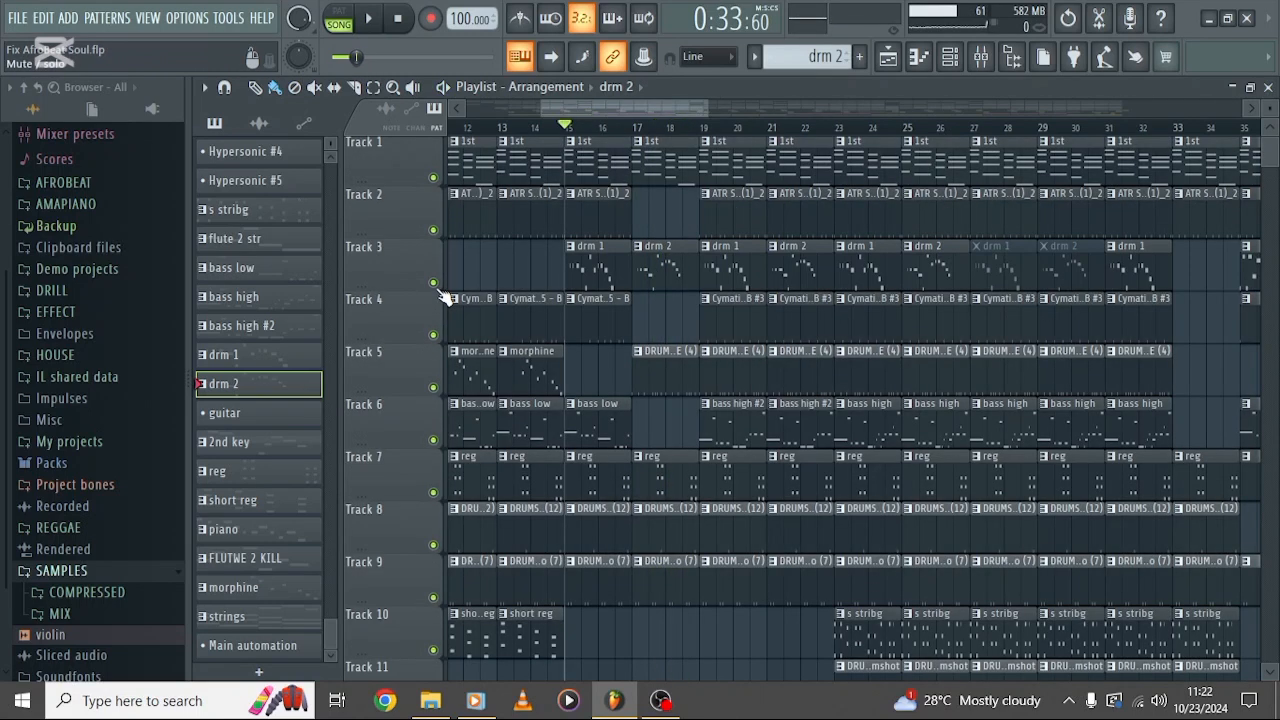
Step: Open the sample settings of the DJ90SBEAT_Robotoid audio clip on Track 10 at bar 6
{"action": "scroll", "coordinate": [655, 268], "scroll_direction": "down", "scroll_amount": 3, "text": "ctrl"}
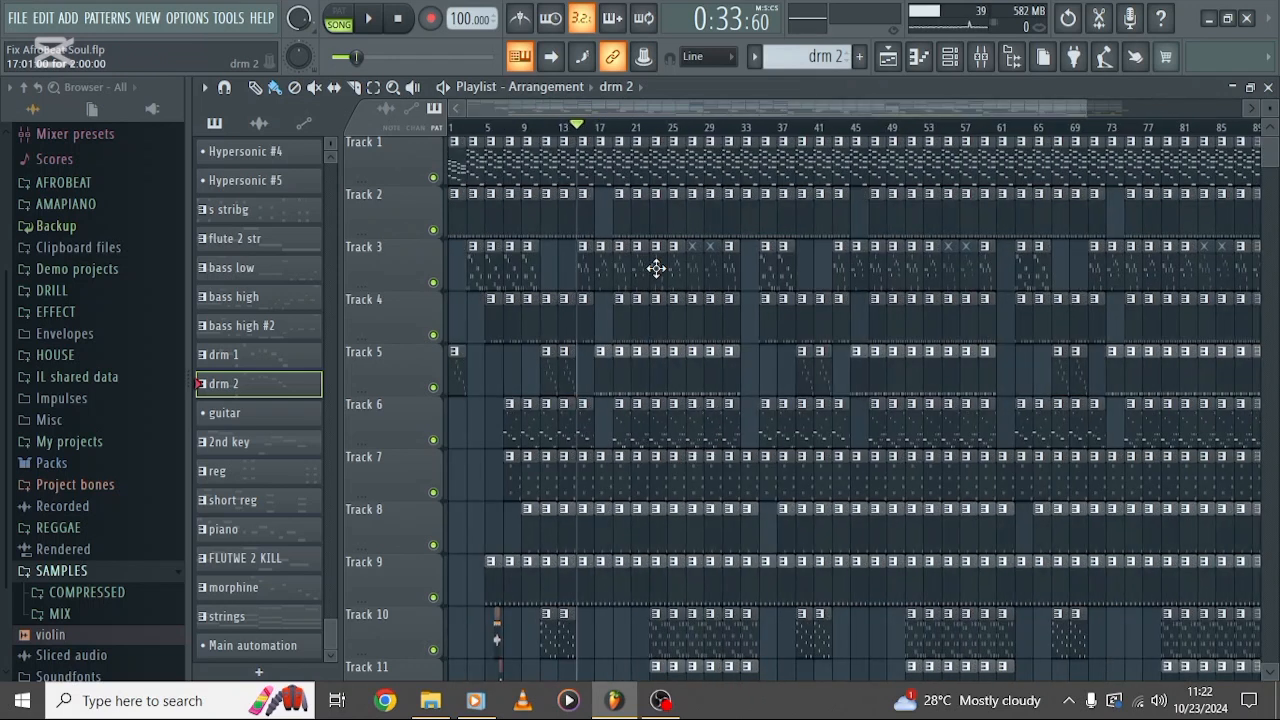
{"action": "scroll", "coordinate": [655, 268], "scroll_direction": "down", "scroll_amount": 4}
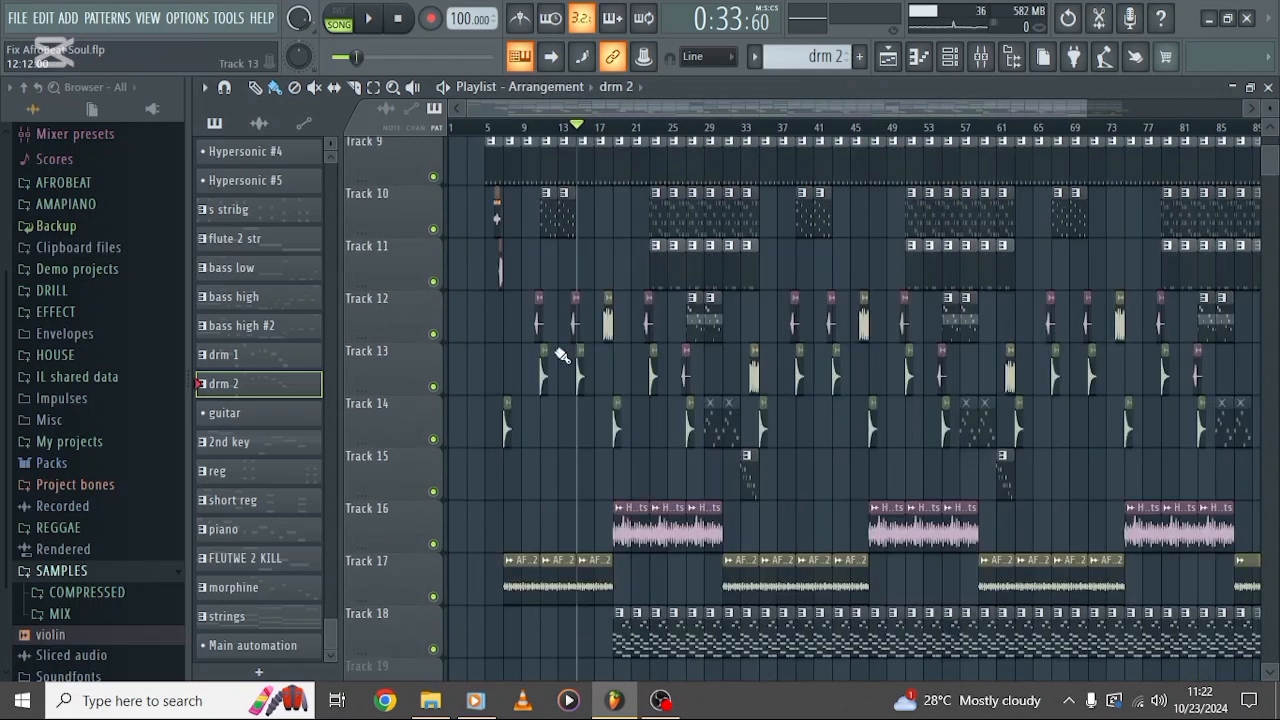
{"action": "scroll", "coordinate": [510, 280], "scroll_direction": "up", "scroll_amount": 1, "text": "ctrl"}
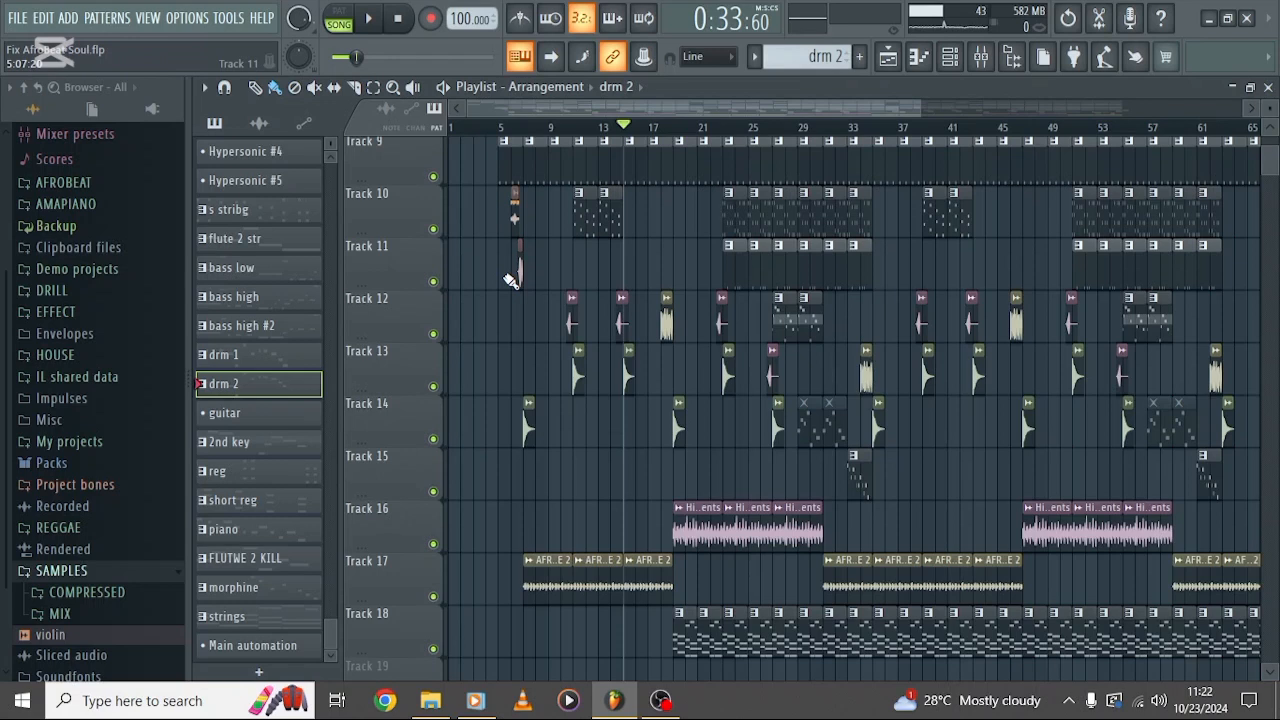
{"action": "scroll", "coordinate": [510, 280], "scroll_direction": "up", "scroll_amount": 5, "text": "ctrl"}
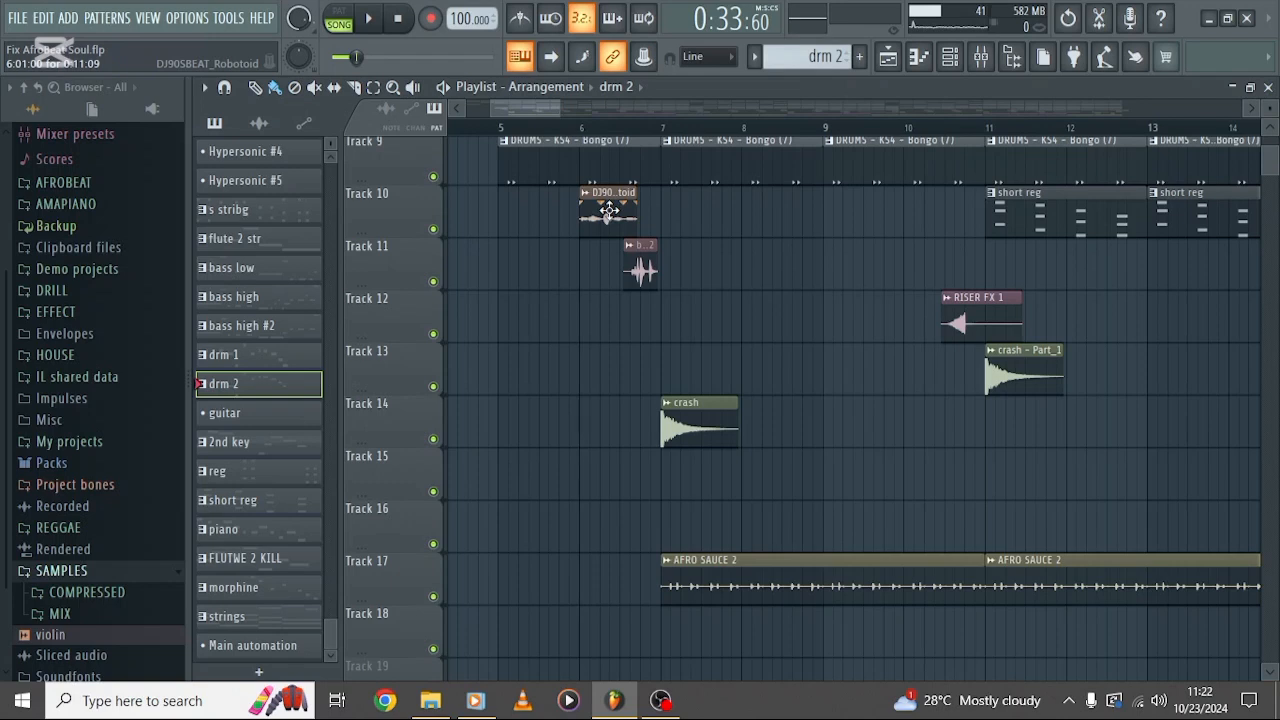
{"action": "left_click", "coordinate": [608, 210]}
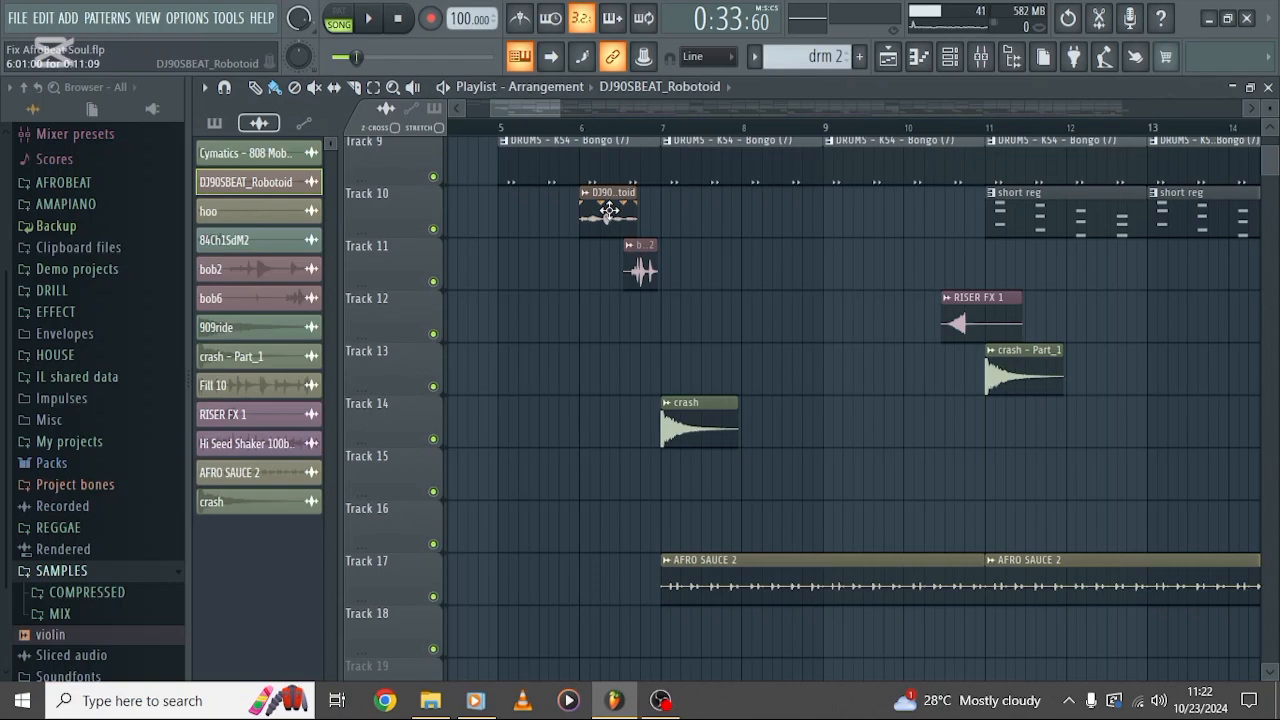
{"action": "double_click", "coordinate": [608, 210]}
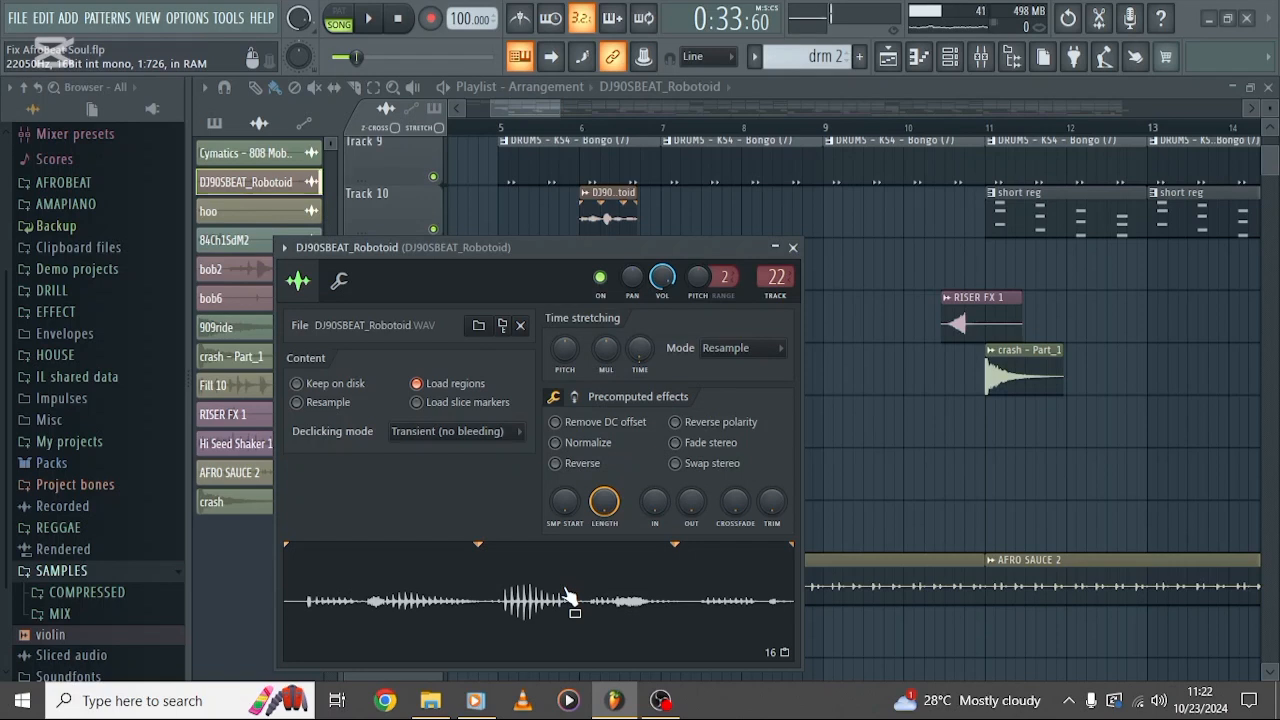
Step: Return the song position to the start and play the full arrangement with all tracks active, viewing its tracks in the playlist
{"action": "left_click", "coordinate": [545, 106]}
{"action": "left_click_drag", "start_coordinate": [560, 106], "coordinate": [1240, 130]}
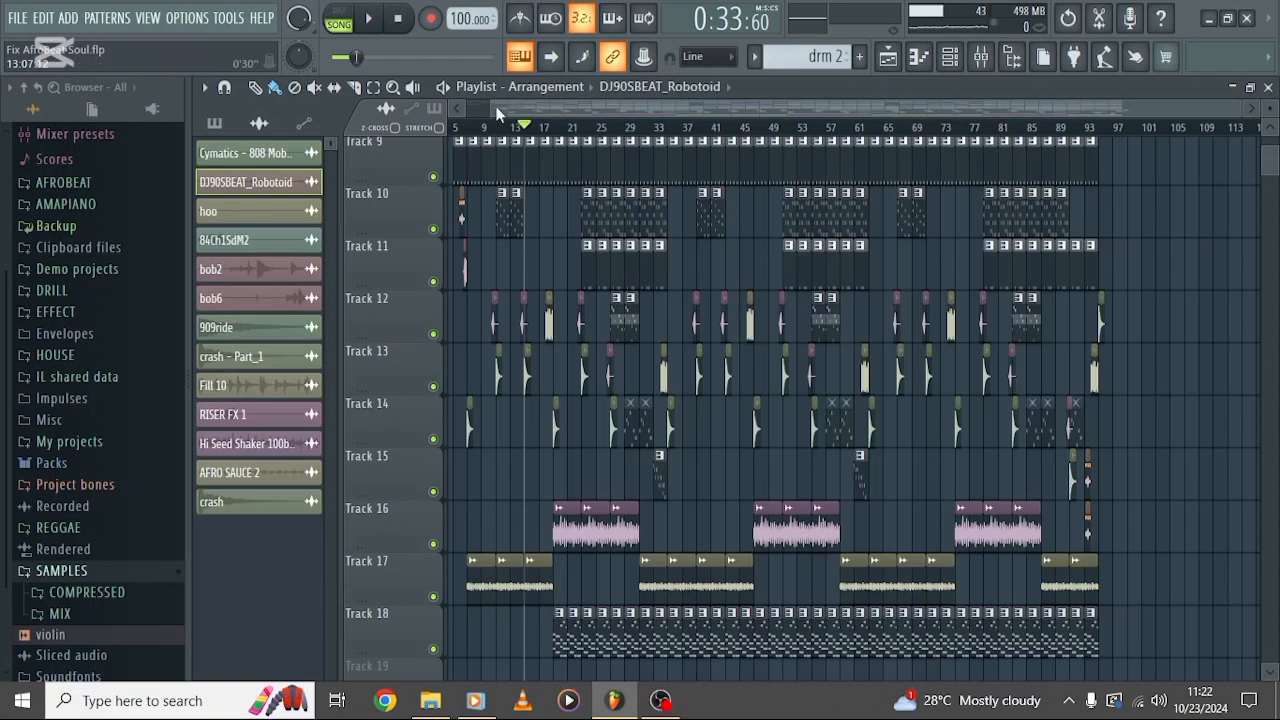
{"action": "left_click_drag", "start_coordinate": [493, 110], "coordinate": [430, 117]}
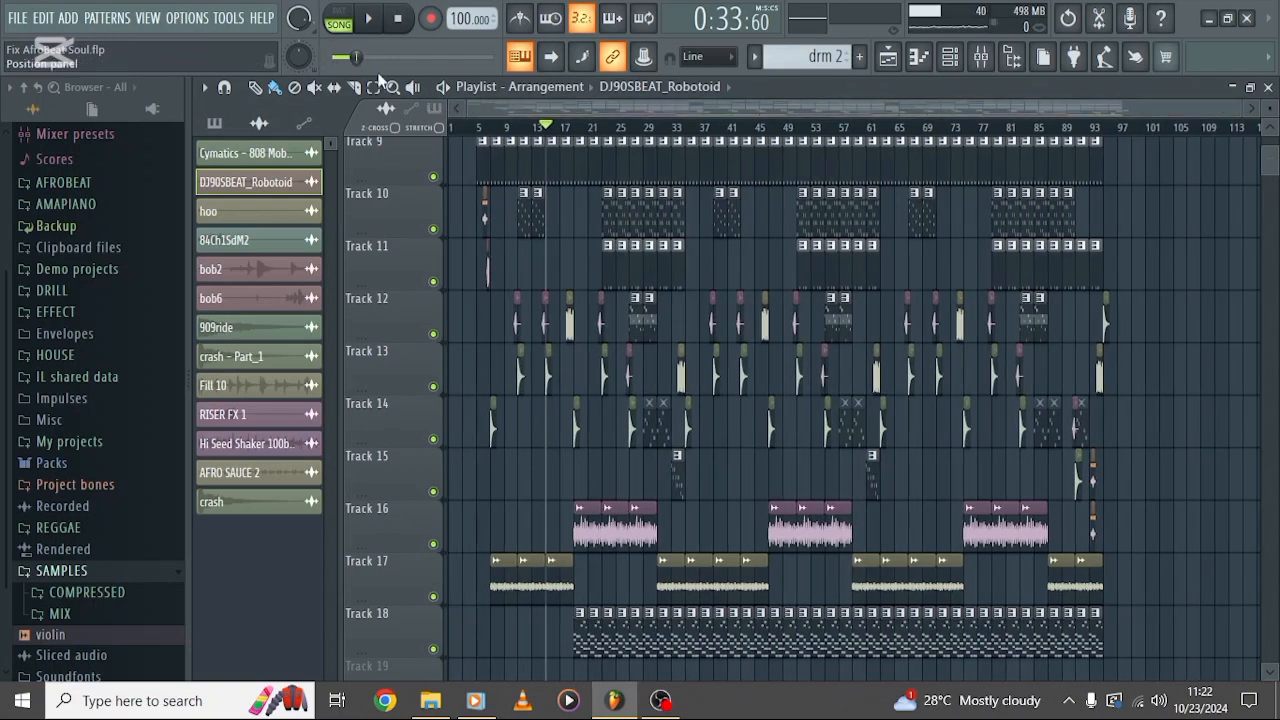
{"action": "left_click", "coordinate": [400, 20]}
{"action": "scroll", "coordinate": [527, 290], "scroll_direction": "up", "scroll_amount": 5}
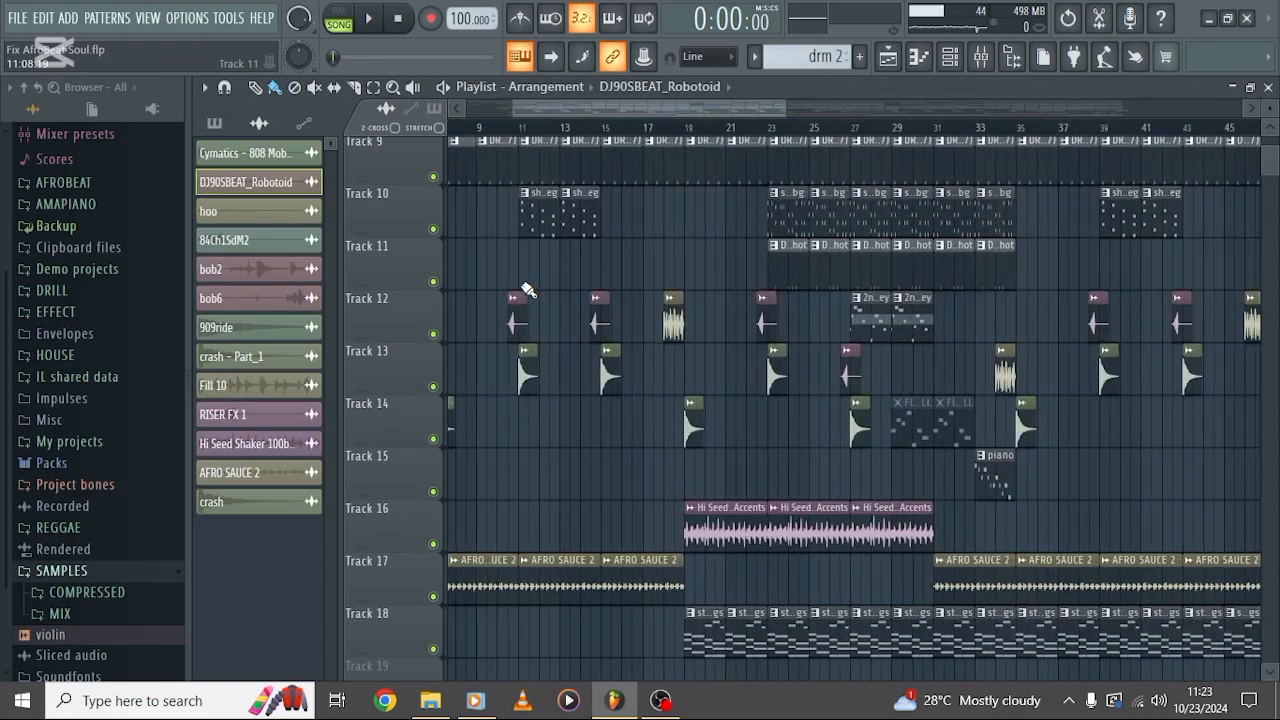
{"action": "scroll", "coordinate": [527, 290], "scroll_direction": "up", "scroll_amount": 6}
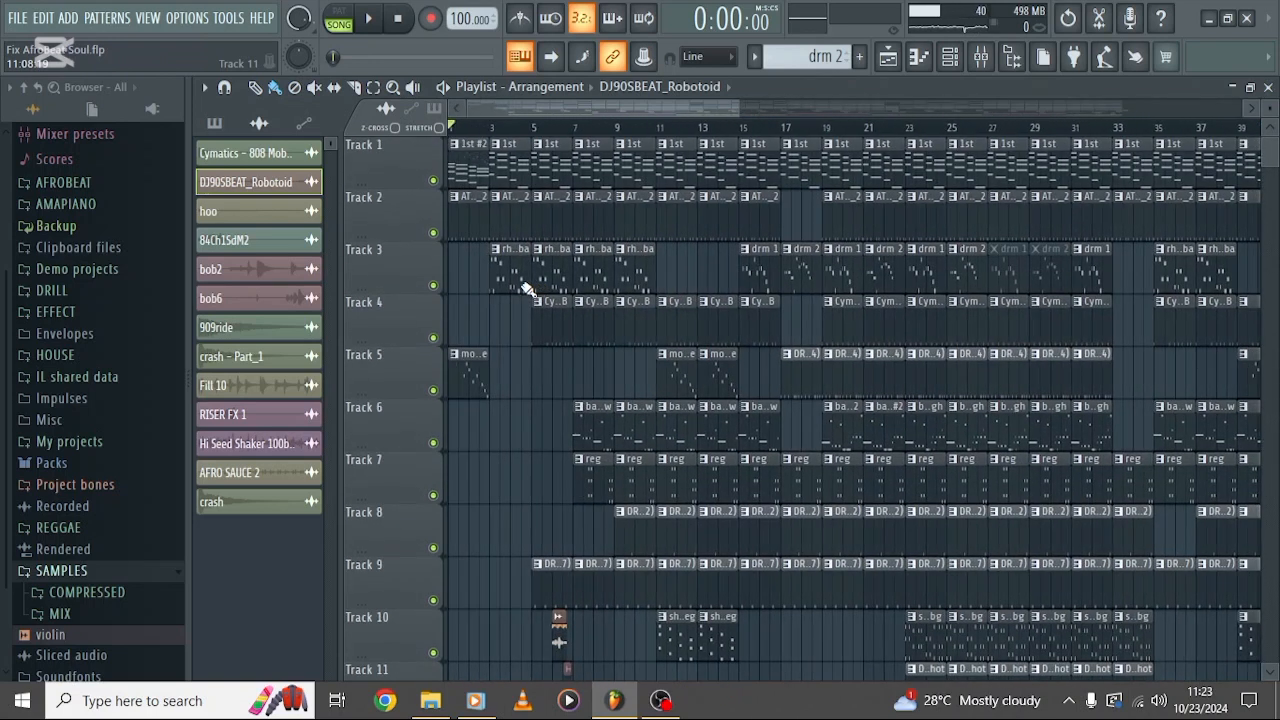
{"action": "scroll", "coordinate": [673, 357], "scroll_direction": "down", "scroll_amount": 3}
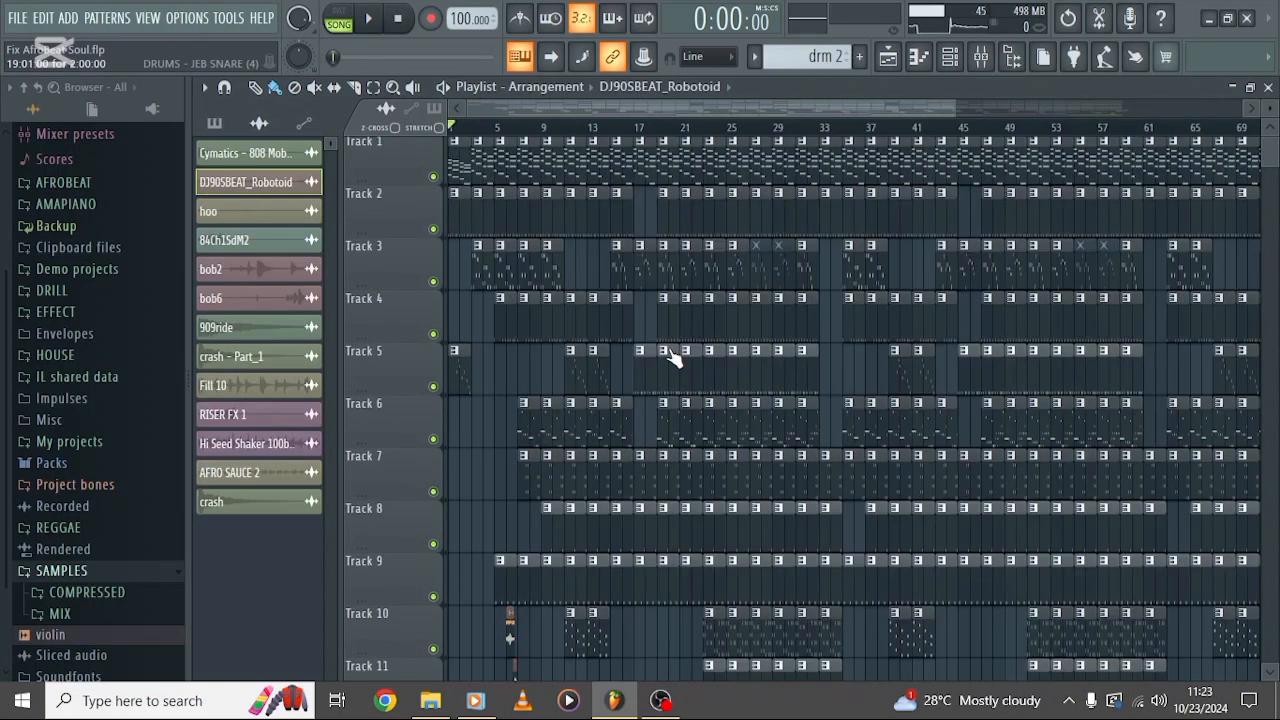
{"action": "key", "text": "space"}
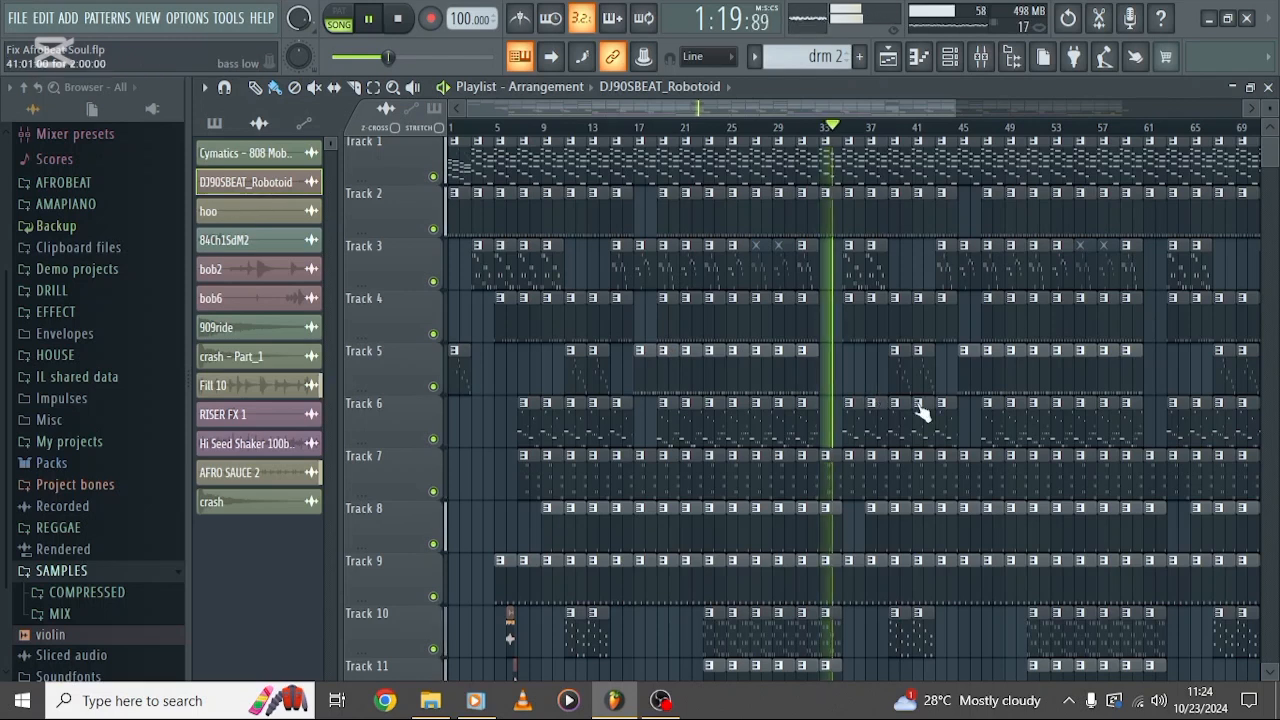
{"action": "scroll", "coordinate": [922, 414], "scroll_direction": "down", "scroll_amount": 3}
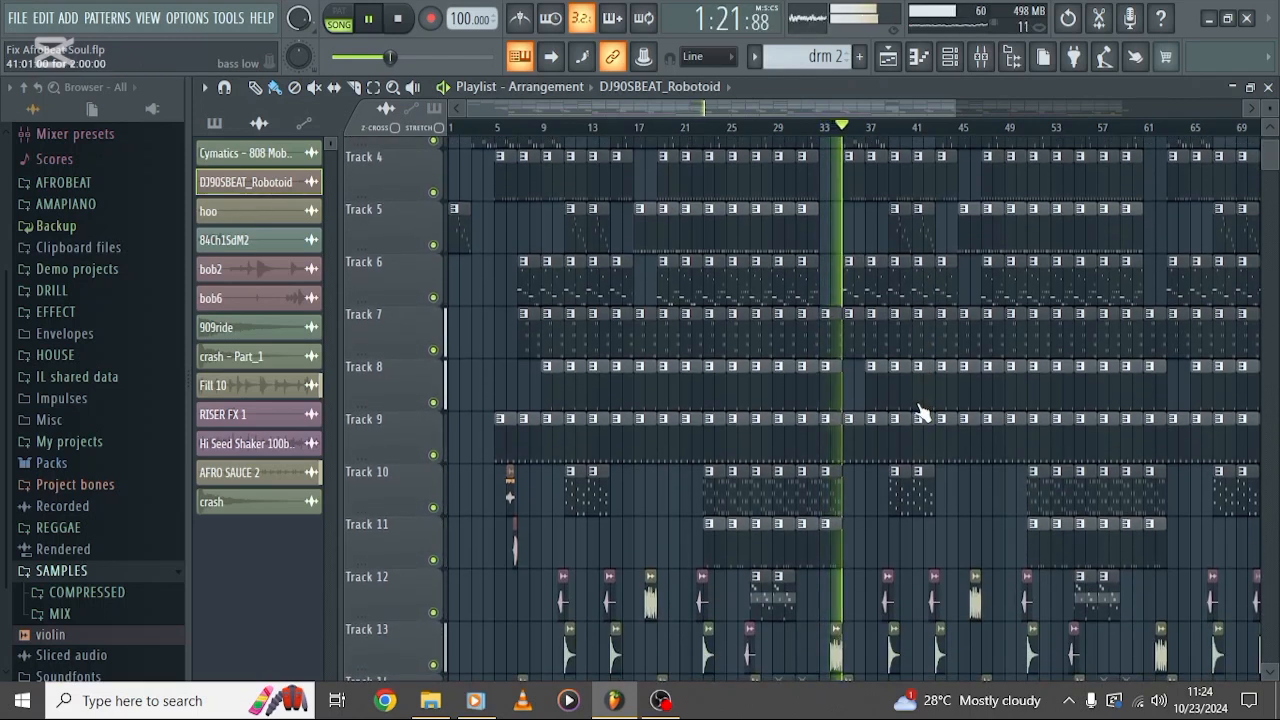